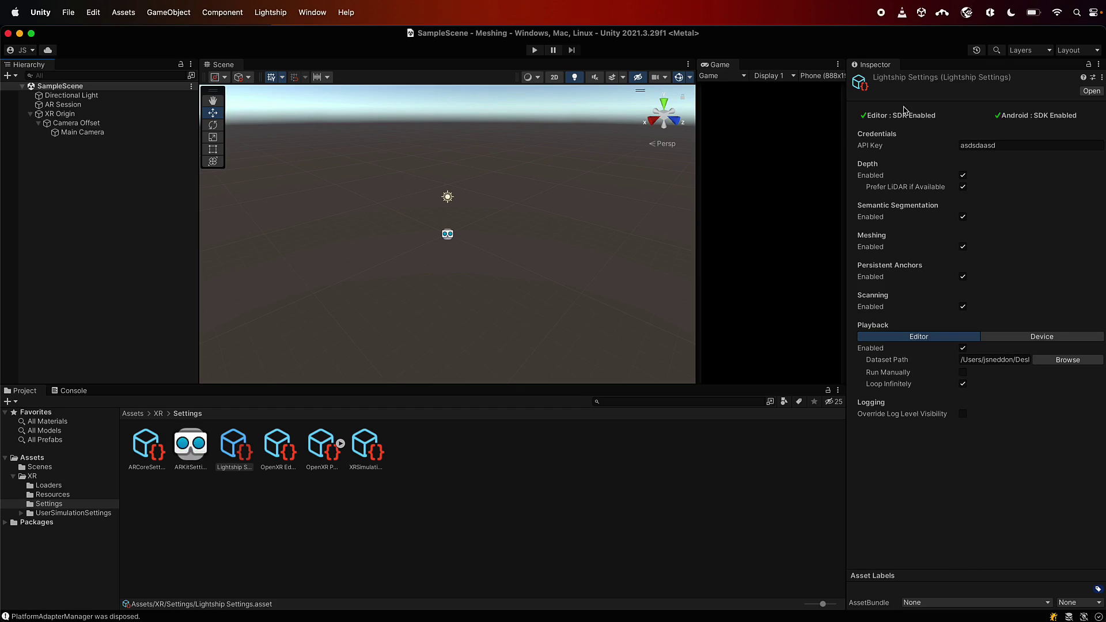
Step: Create an empty child object named Meshing under Camera Offset
click(105, 124)
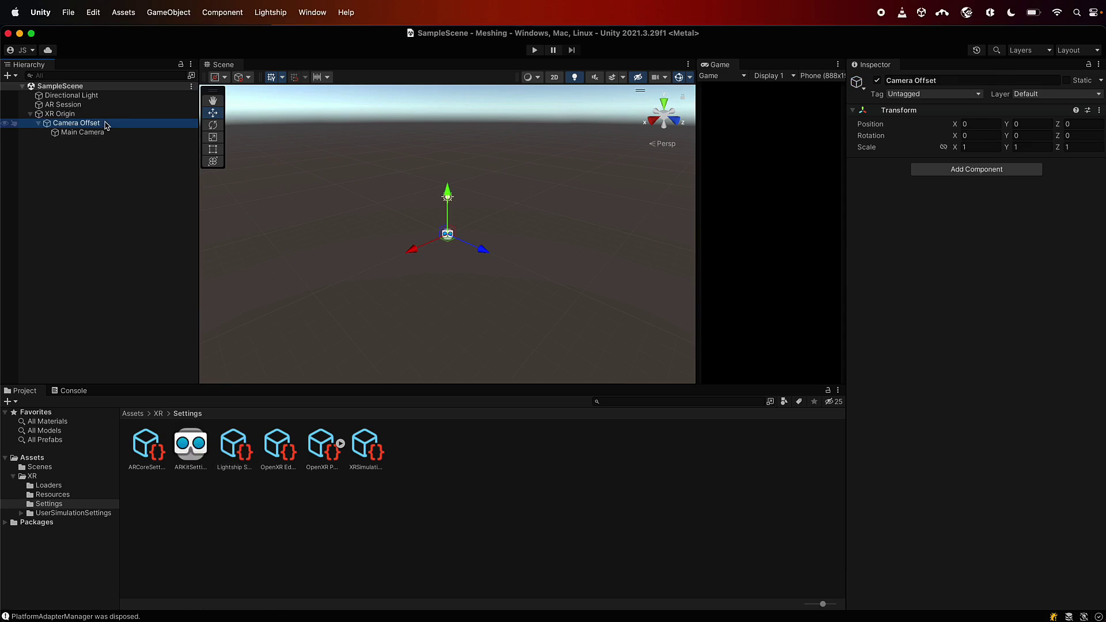
right_click(105, 125)
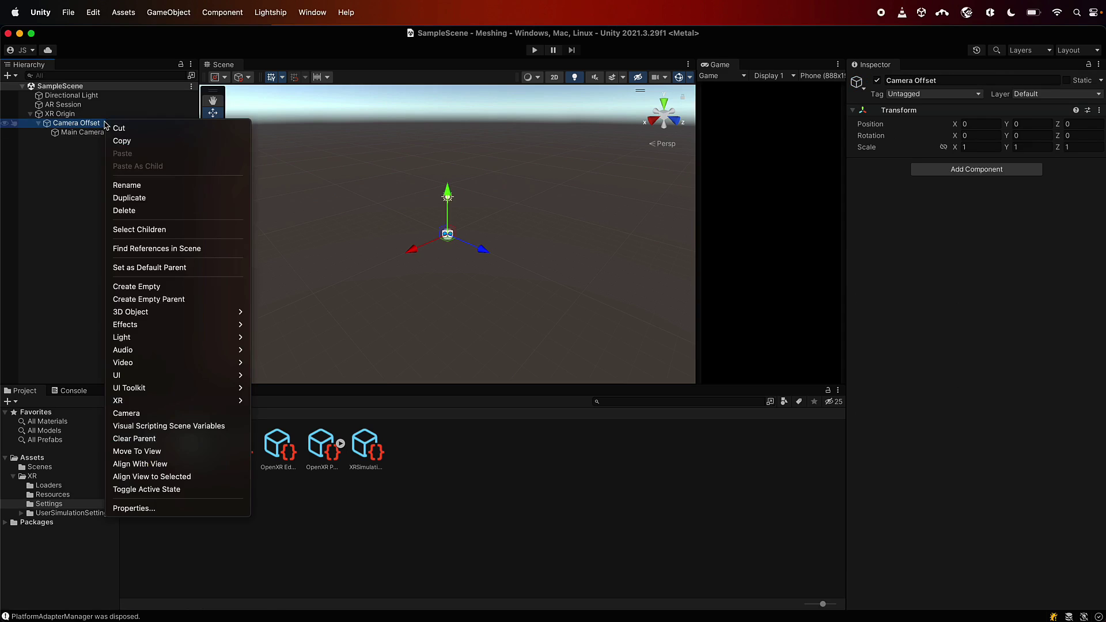
click(138, 286)
text(Meshing)
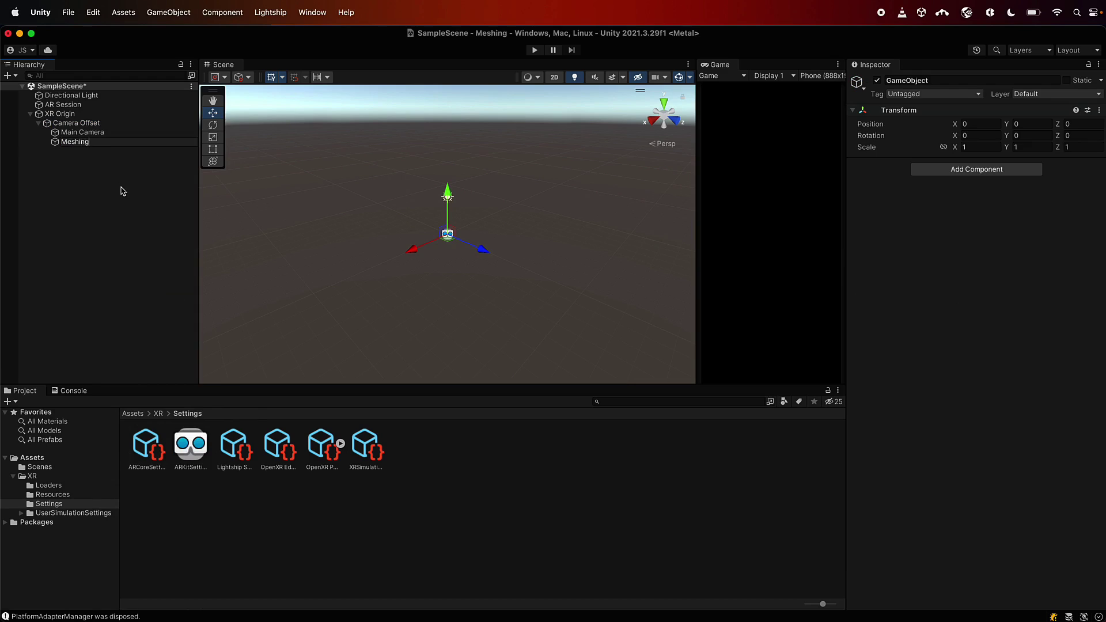
key(Return)
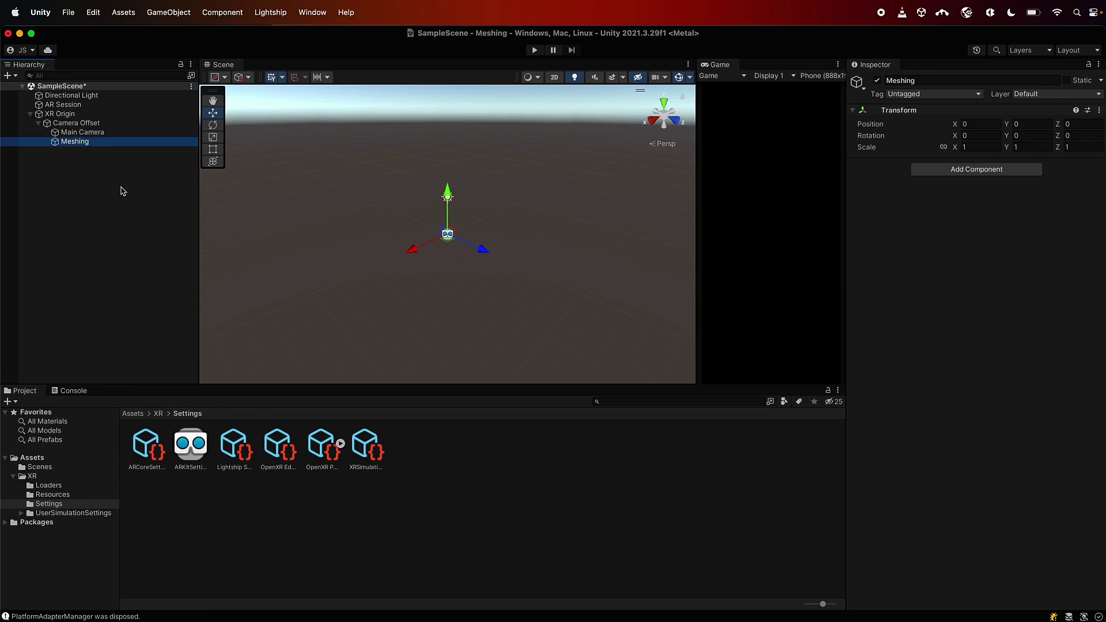
Step: Add an ARMeshManager component to the Meshing object and save the scene
click(967, 174)
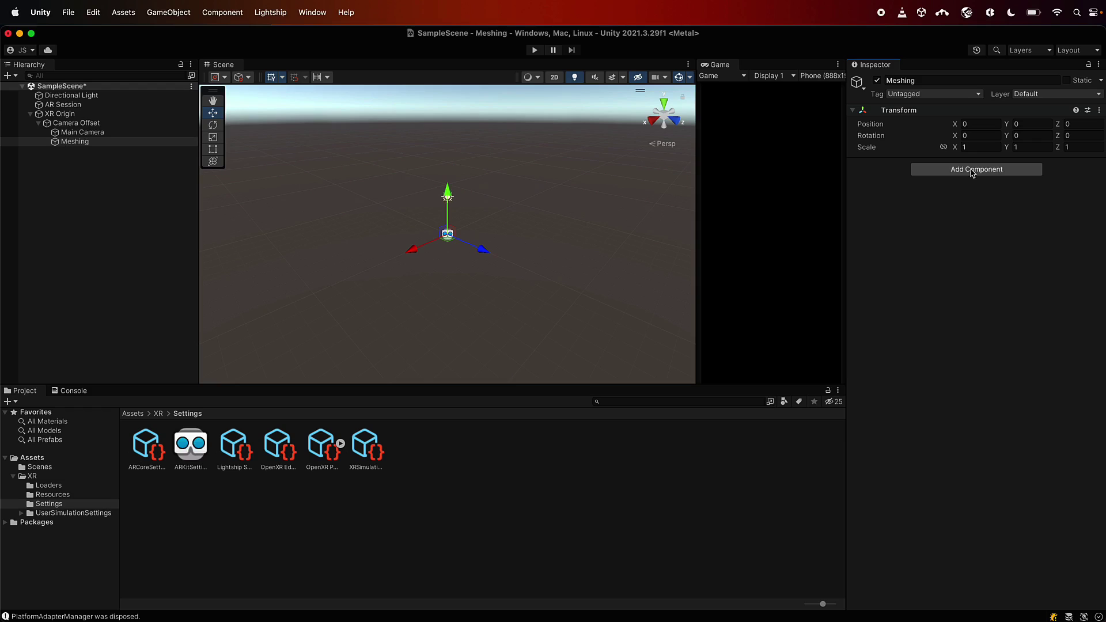
text(AR)
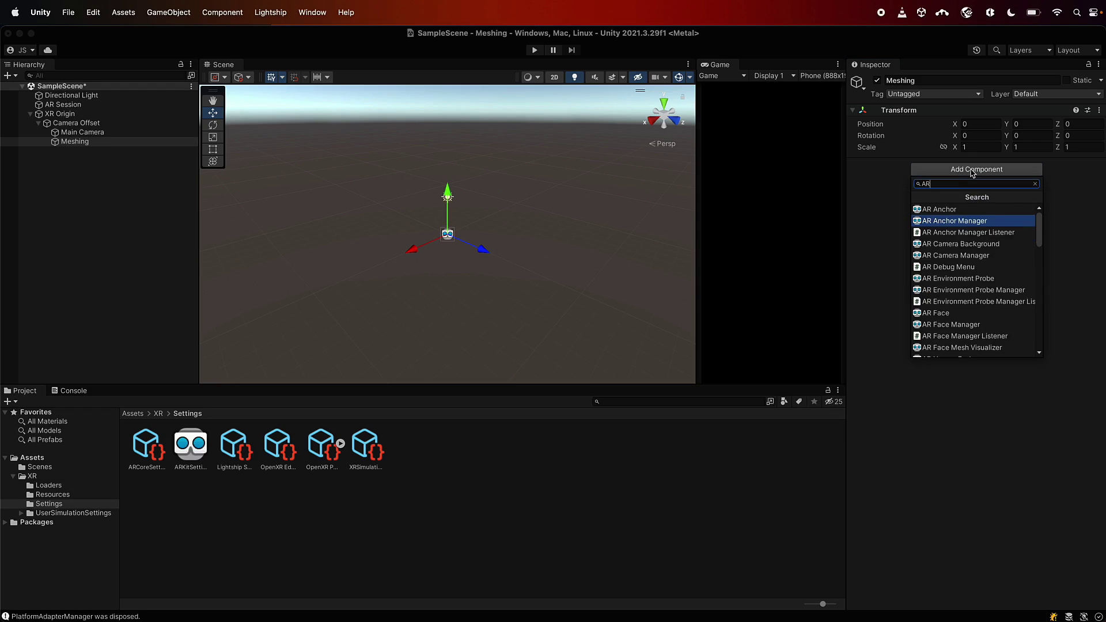
text(Me)
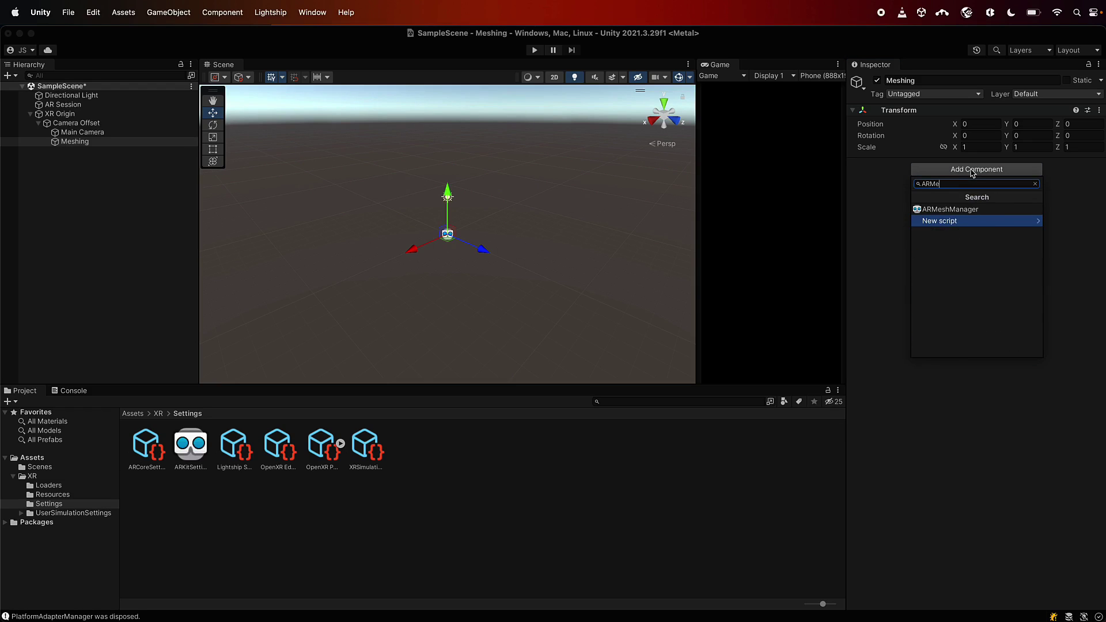
click(967, 209)
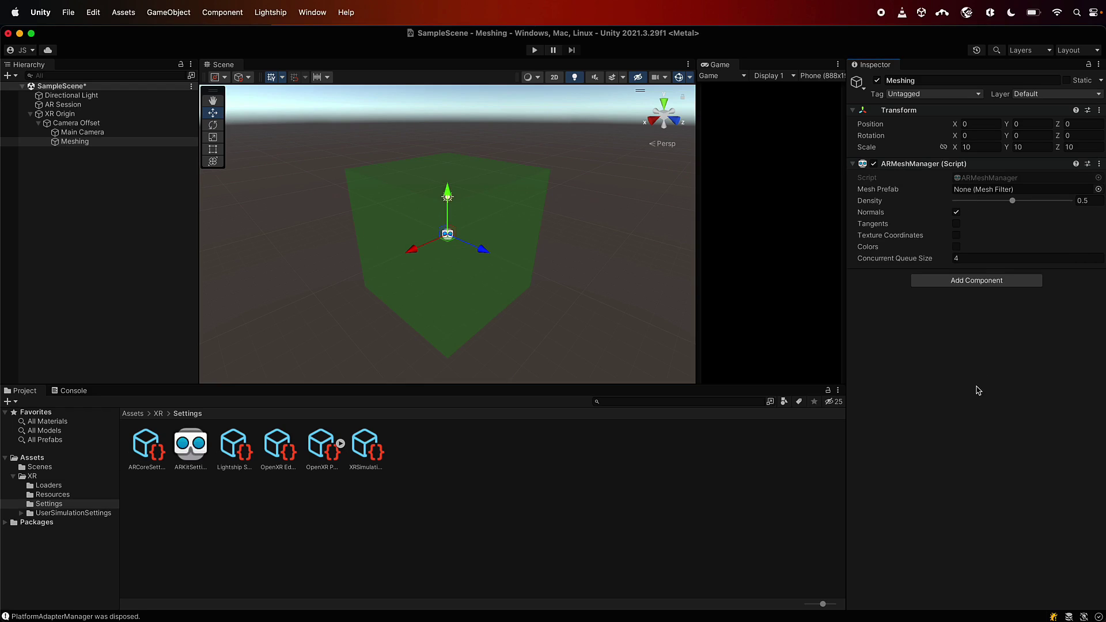
key(super+s)
click(979, 189)
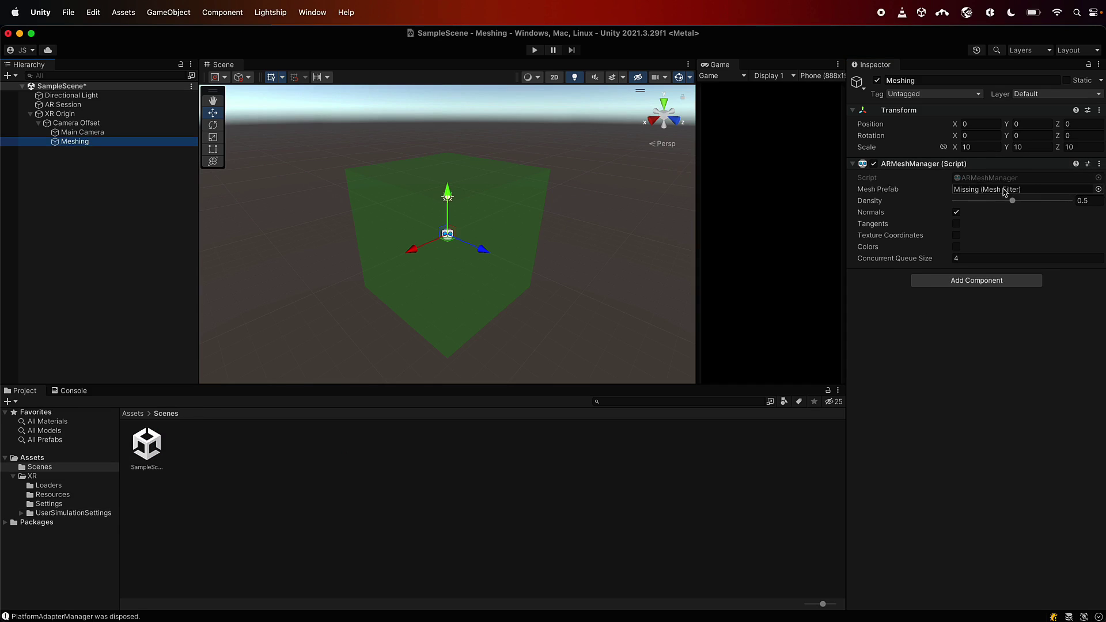
Step: Create an empty object named MeshPrefab at the root of the scene
click(81, 181)
right_click(85, 184)
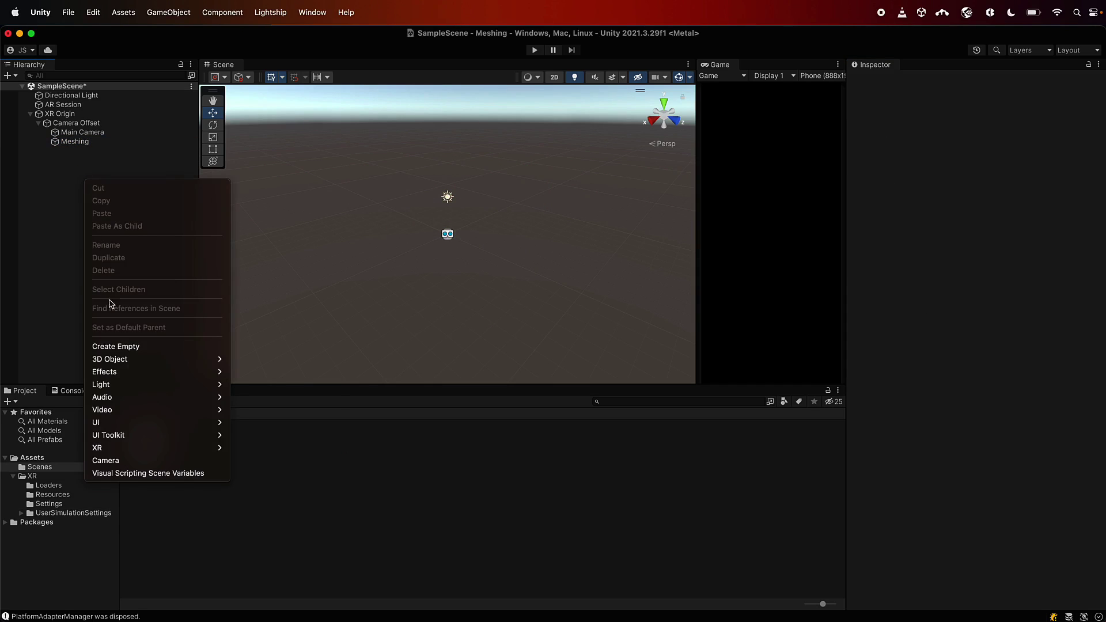
click(141, 347)
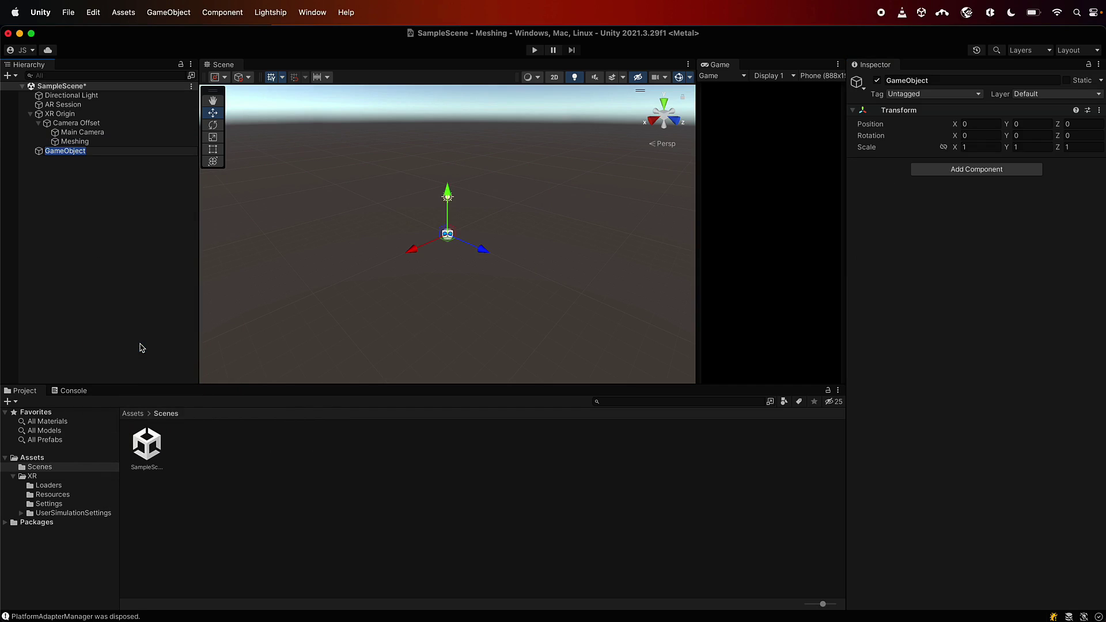
text(MeshPrefab)
key(Return)
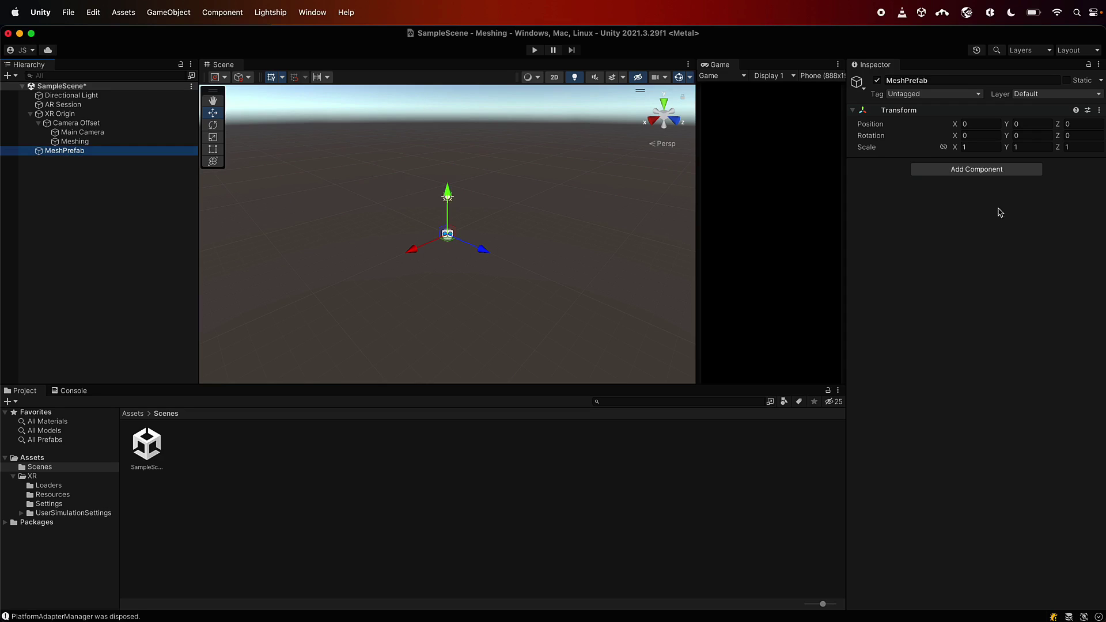
Step: Add Mesh Filter, Mesh Renderer and Mesh Collider components to the MeshPrefab object
click(981, 168)
text(mesh)
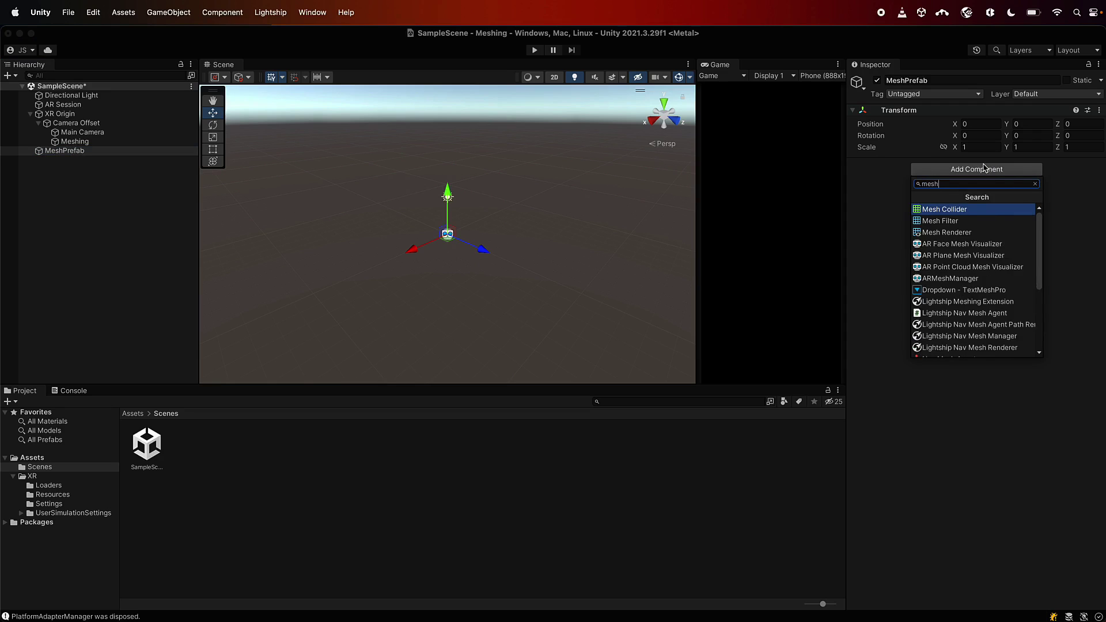
text( f)
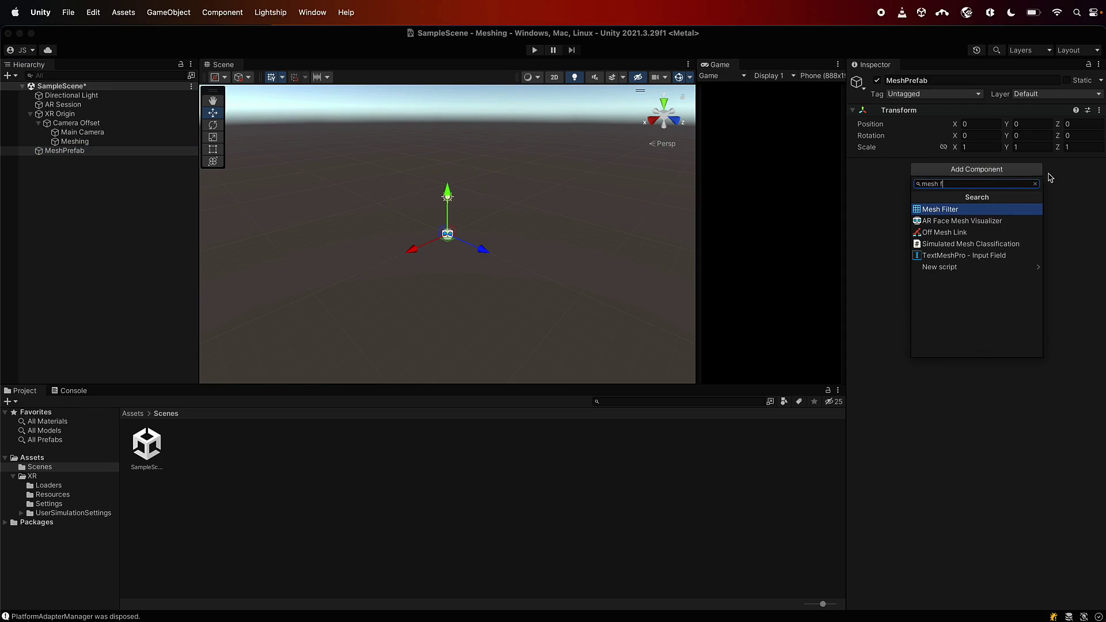
key(Return)
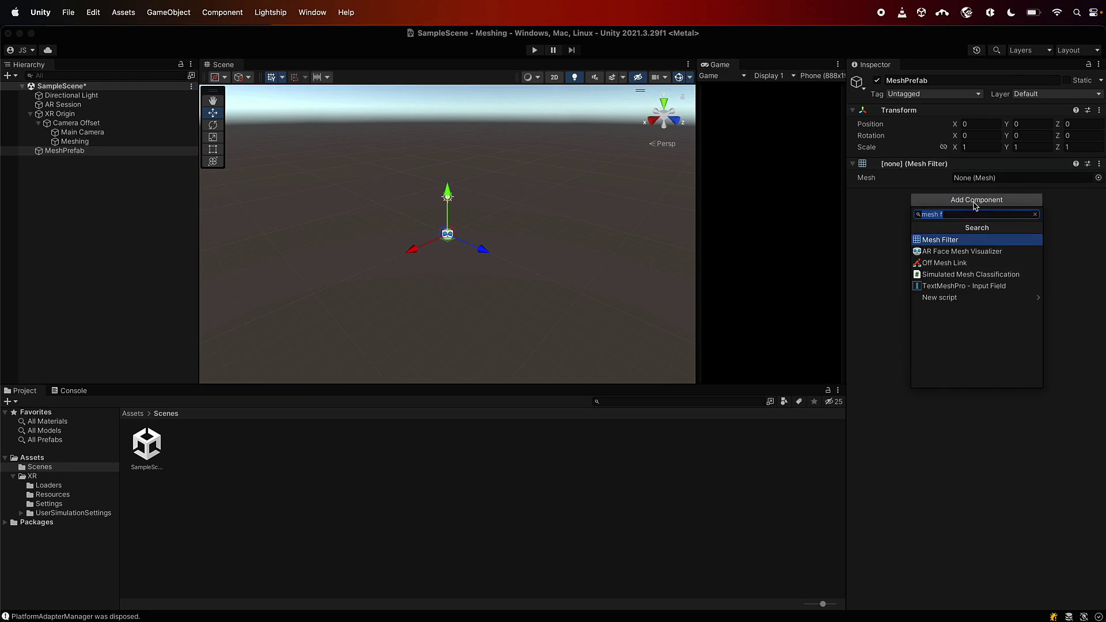
text(mesh)
click(968, 263)
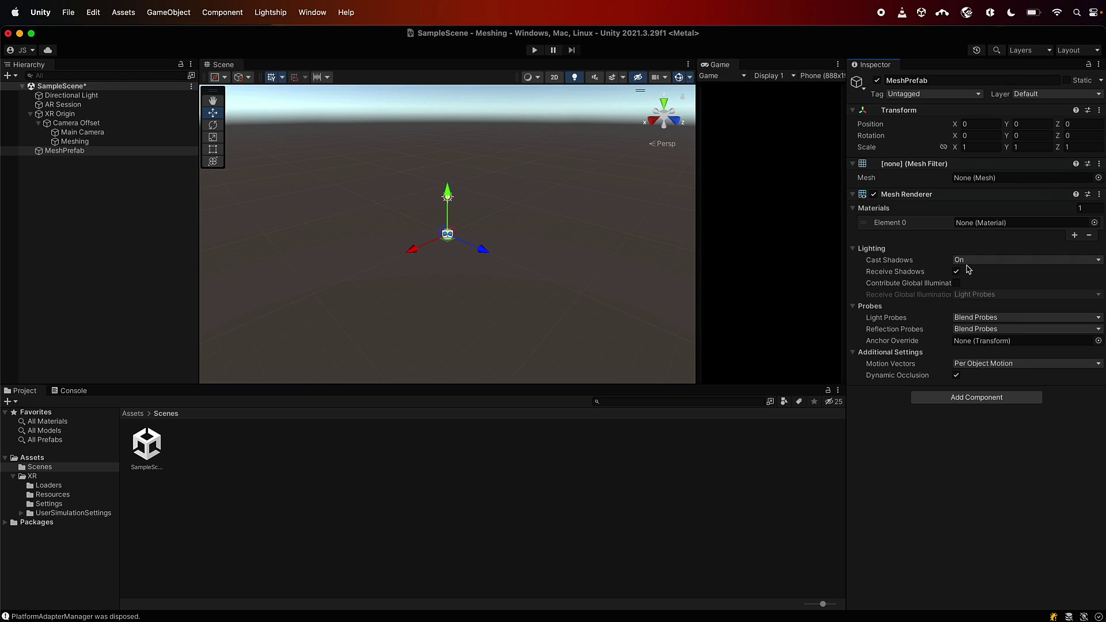
click(970, 397)
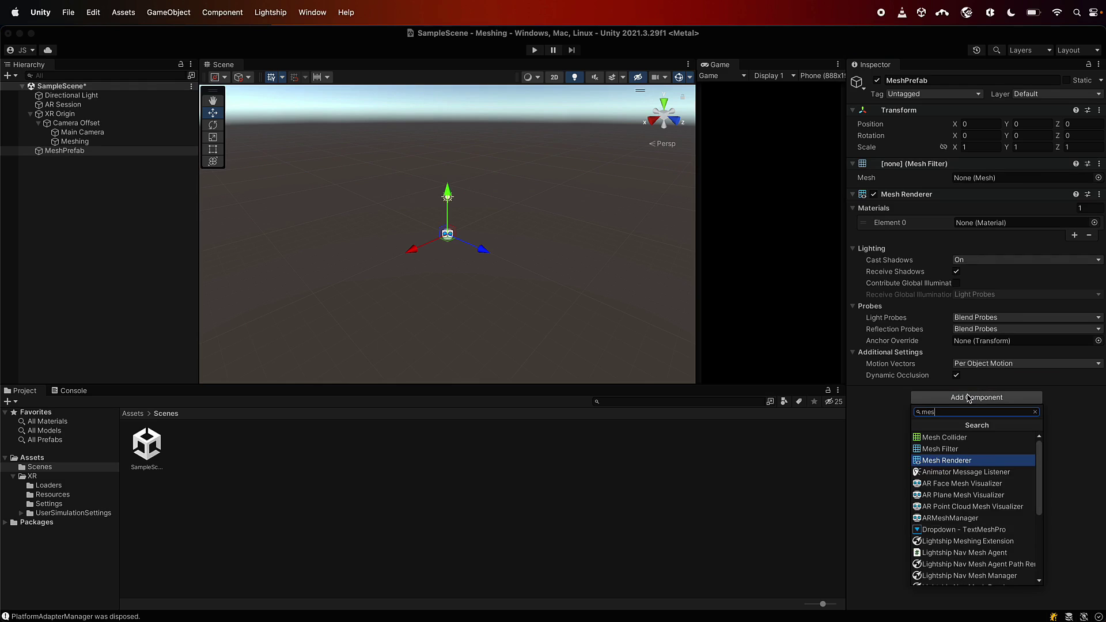
click(970, 438)
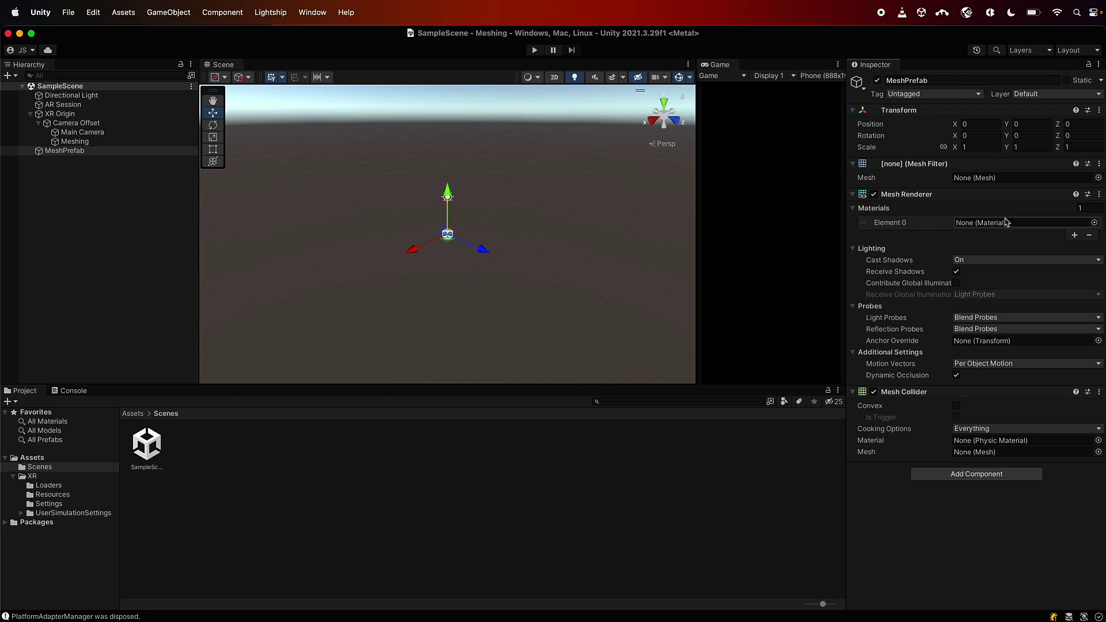
Step: Assign the Default-Diffuse material to MeshPrefab's Mesh Renderer and save the scene
click(1092, 224)
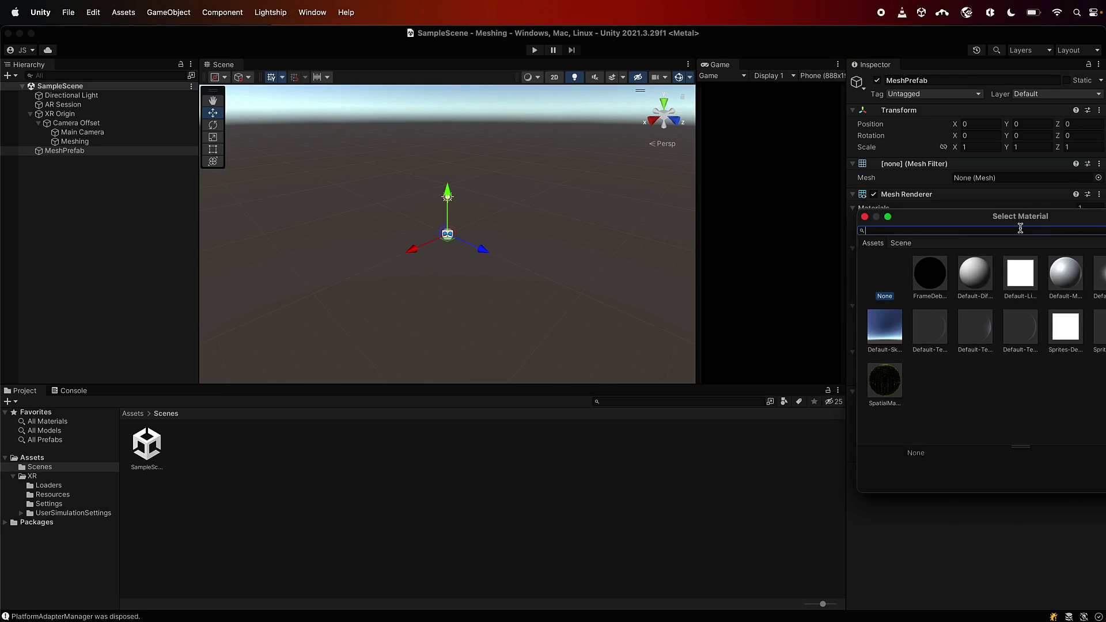
text(def)
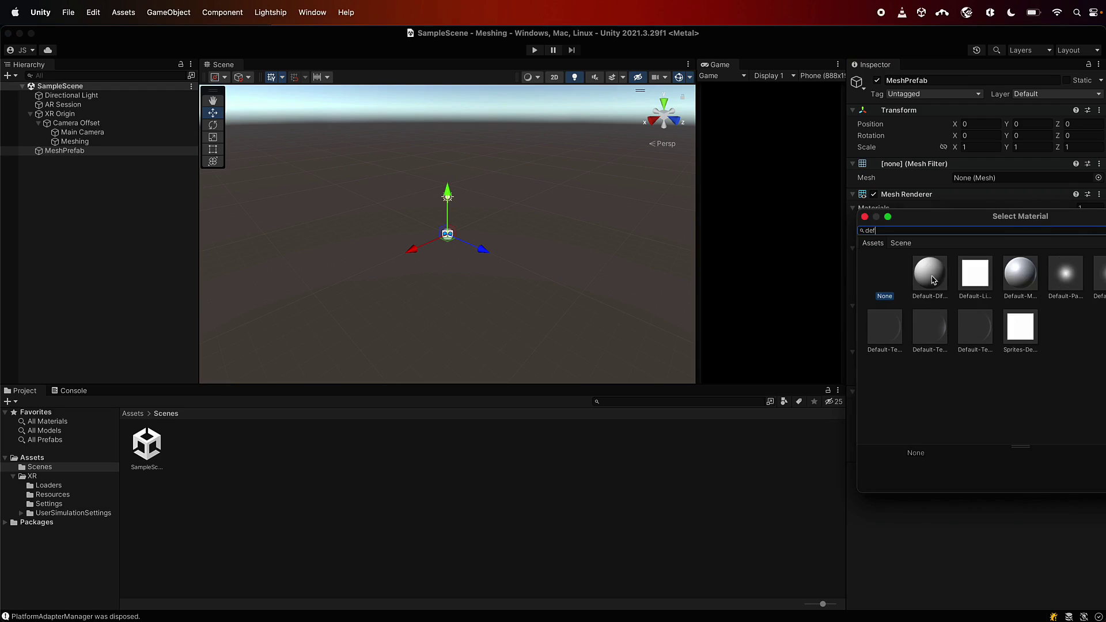
click(929, 275)
click(929, 281)
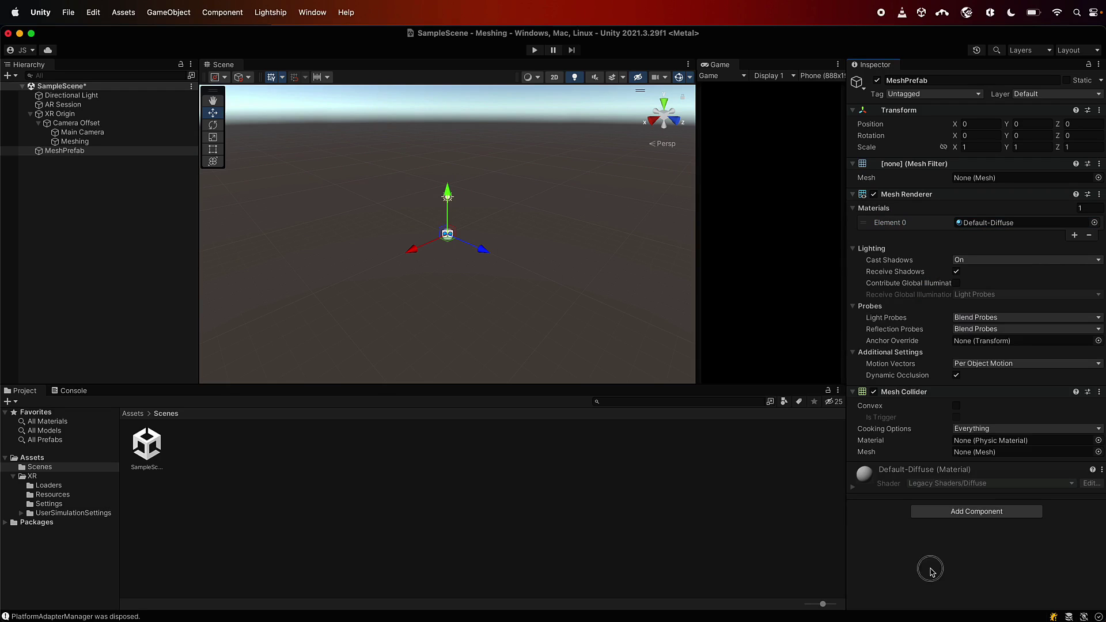
key(super+s)
Step: Turn MeshPrefab into a prefab asset in the Scenes folder, then delete its instance from the scene and save
drag(65, 154, 247, 475)
right_click(65, 153)
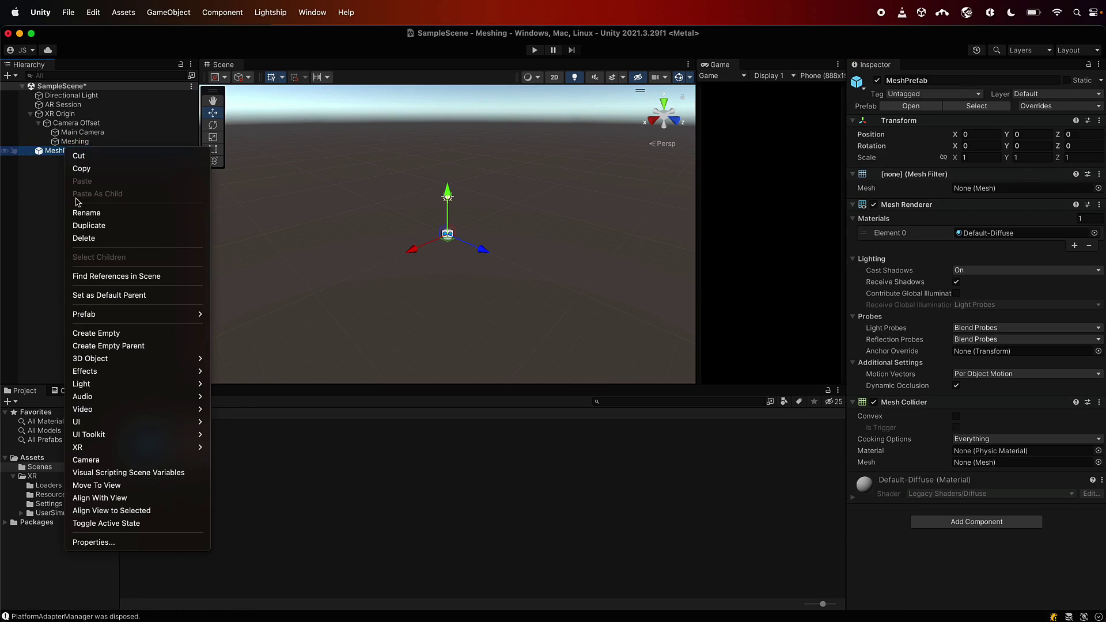
click(123, 237)
key(super+s)
Step: Assign the MeshPrefab asset as the Mesh Prefab of Meshing's ARMeshManager, save, and test the scene in play mode
click(103, 142)
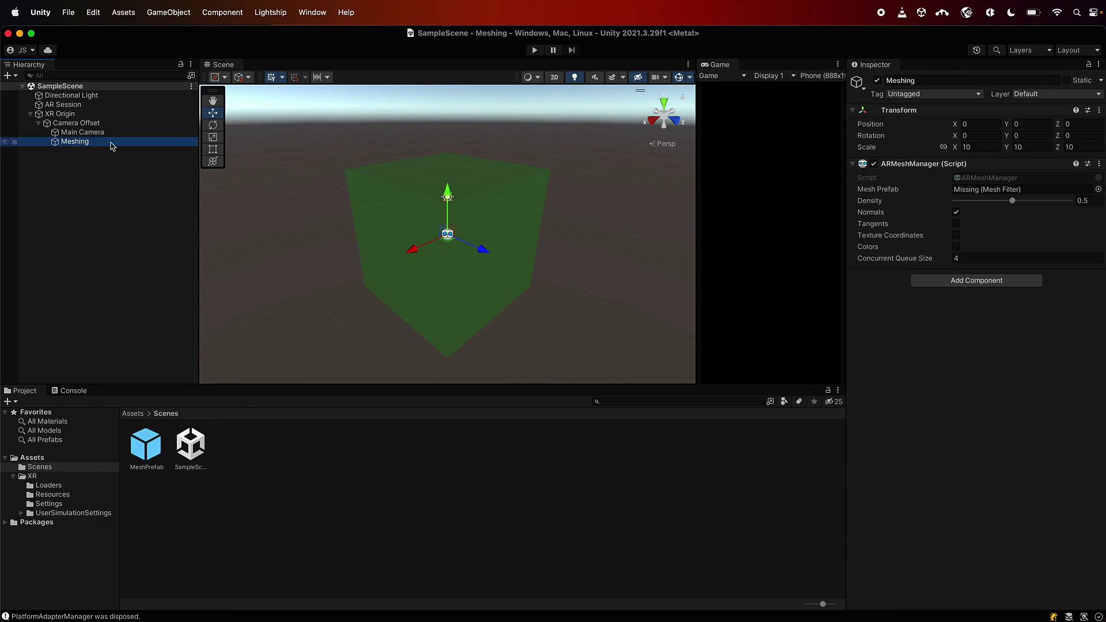
drag(143, 458, 971, 190)
key(super+s)
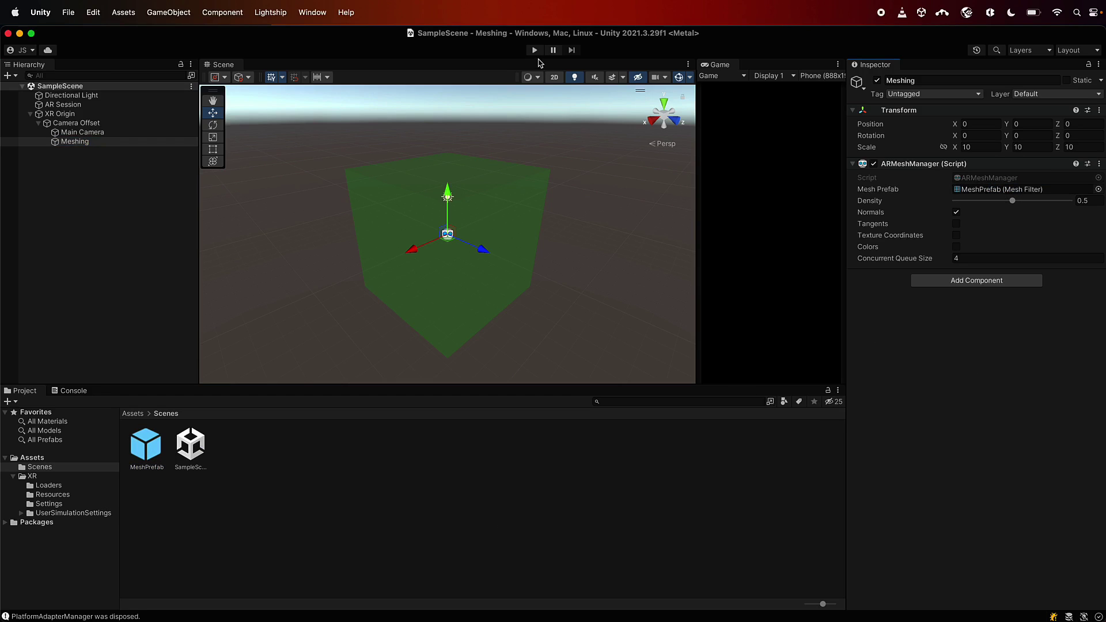
click(535, 51)
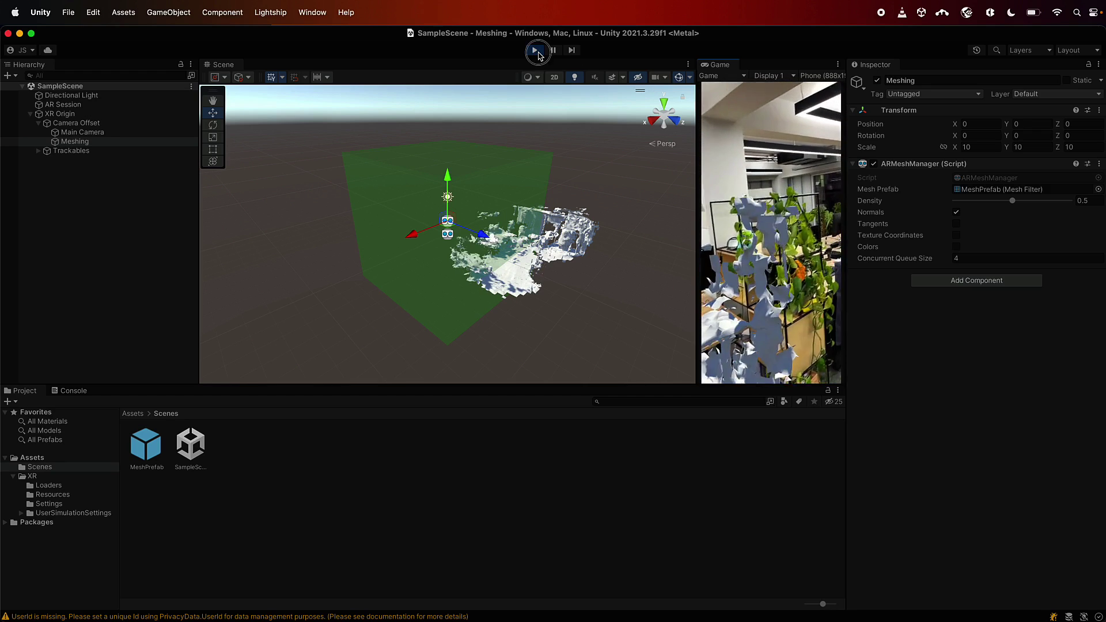
click(535, 50)
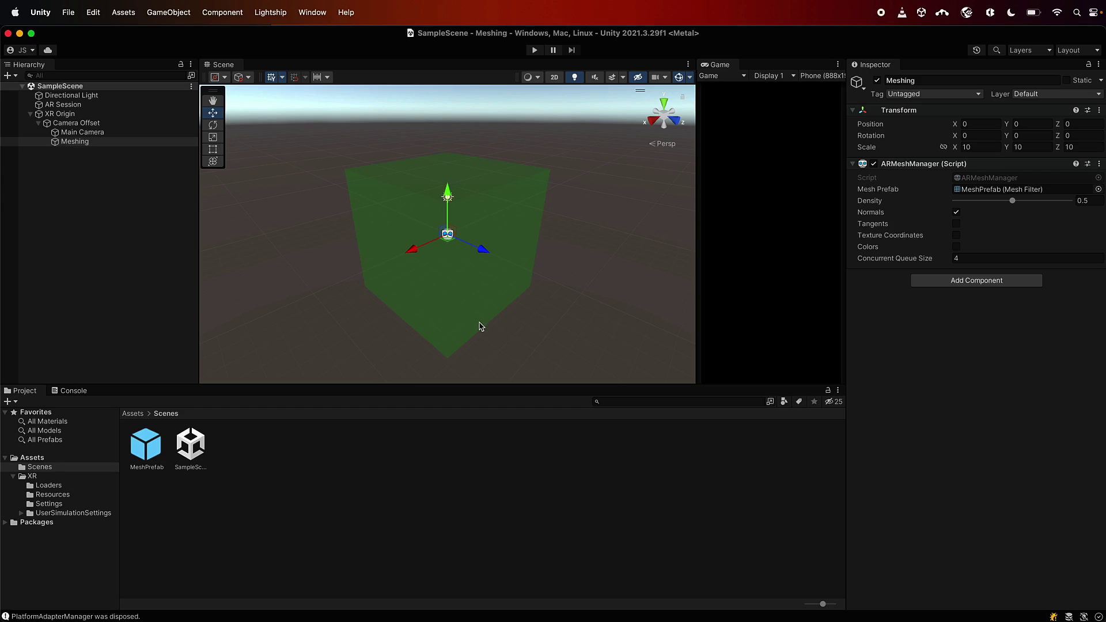
Step: Add the Lightship Meshing Extension component to the Meshing object and set its Frame Rate to 20
click(949, 284)
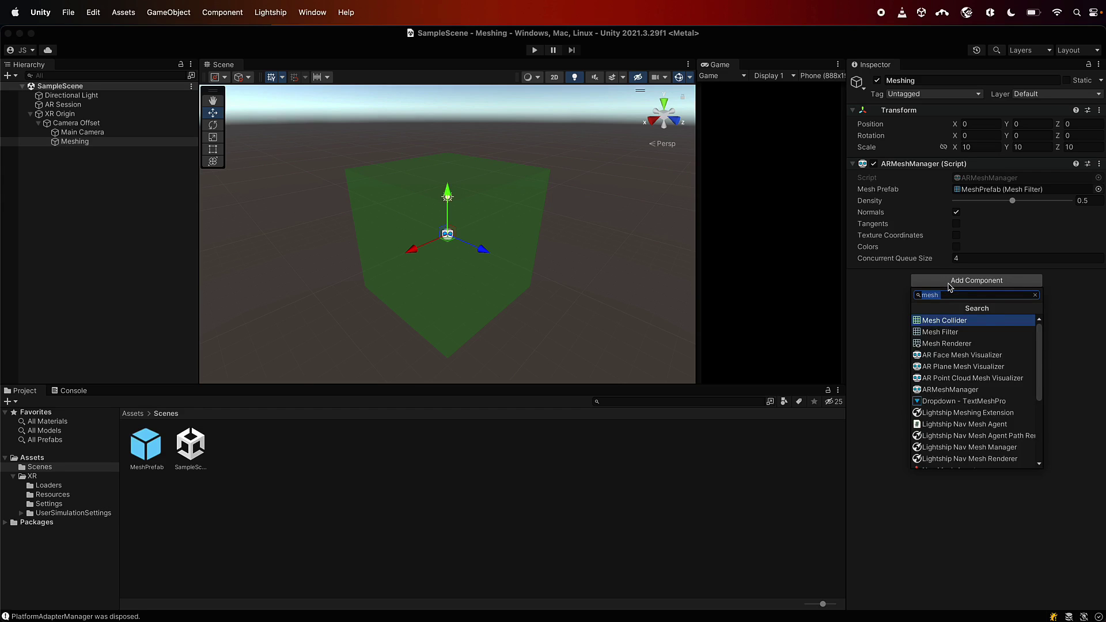
text(light)
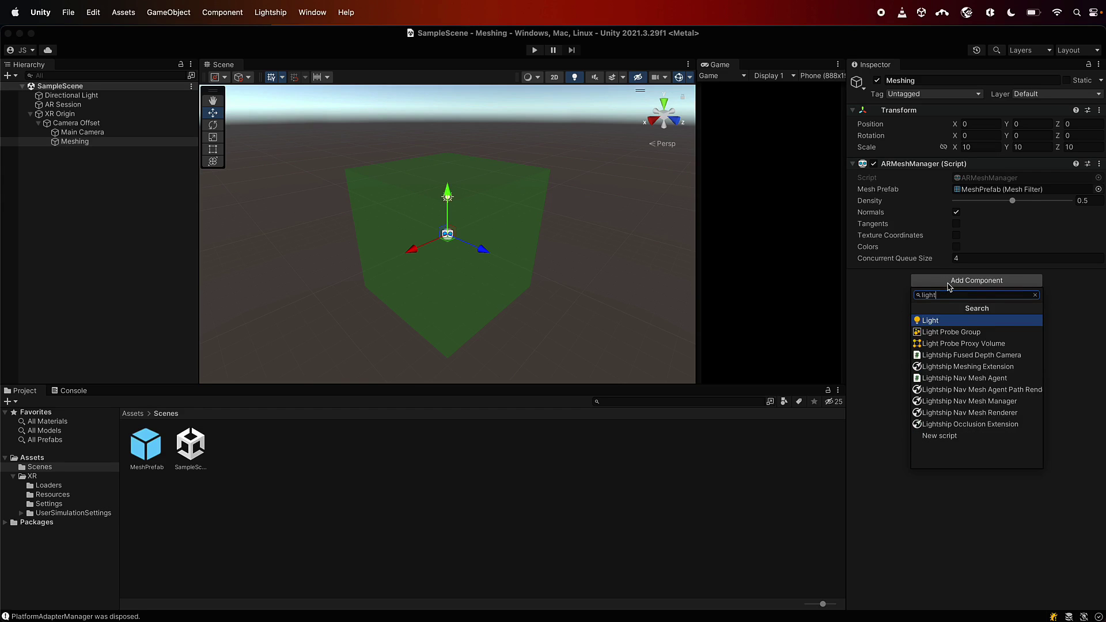
click(1023, 367)
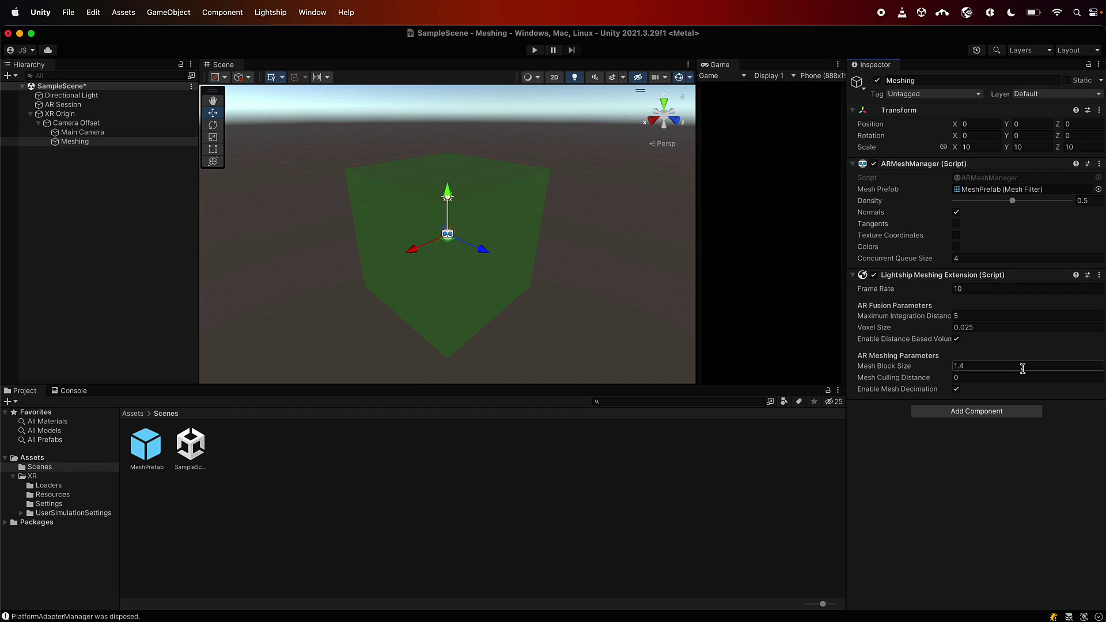
click(976, 288)
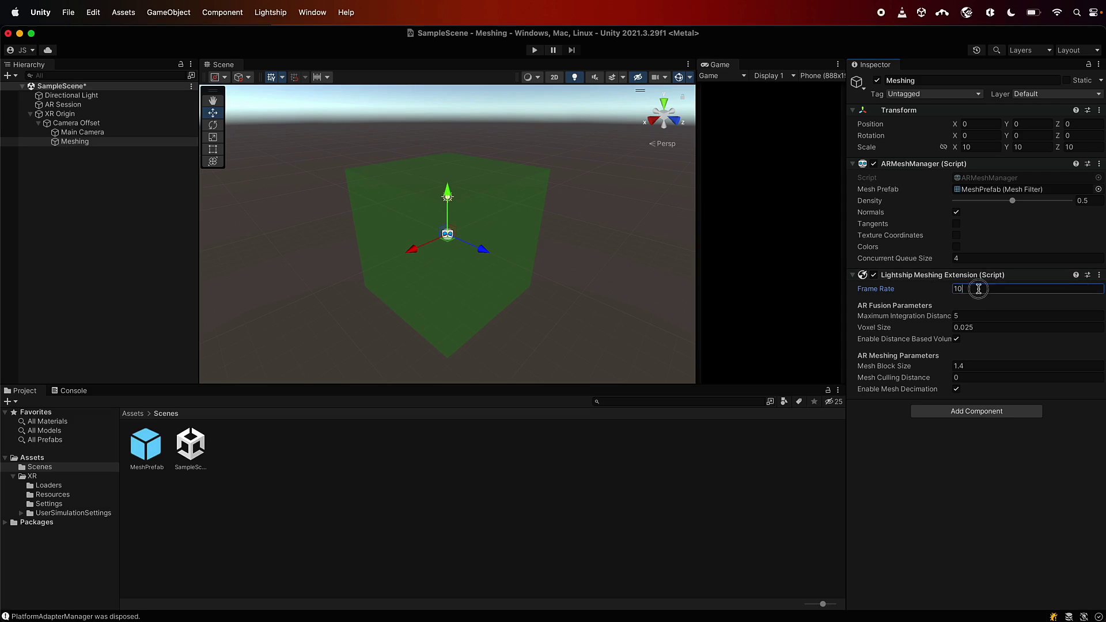
click(956, 460)
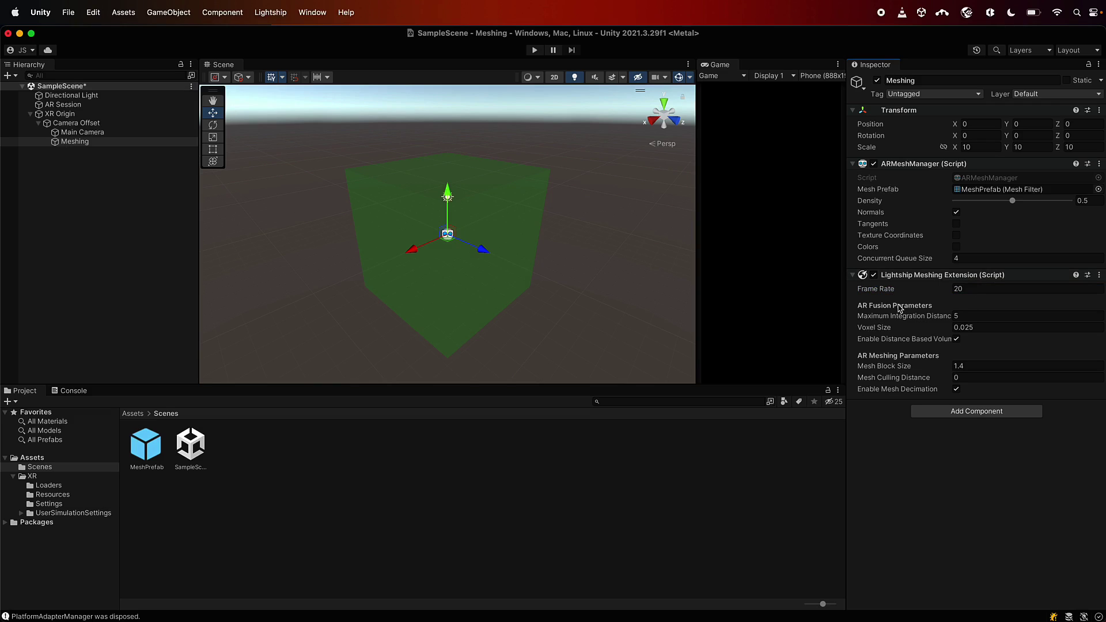
Step: Set the Lightship Meshing Extension's Maximum Integration Distance to 40 and its Voxel Size to 0.05
mouse_move(915, 320)
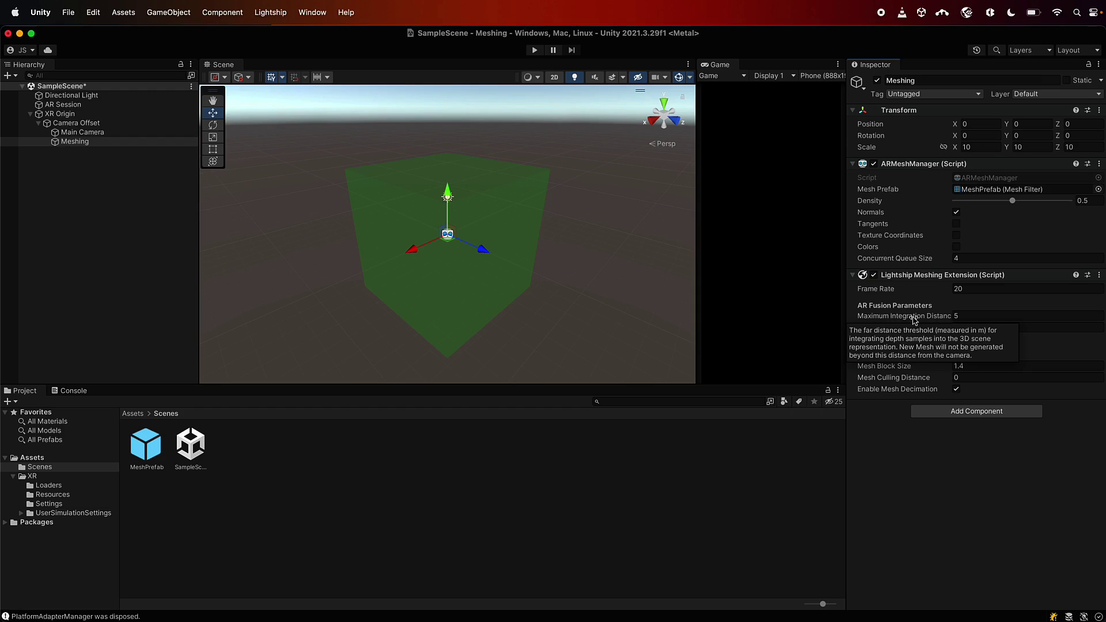
click(964, 315)
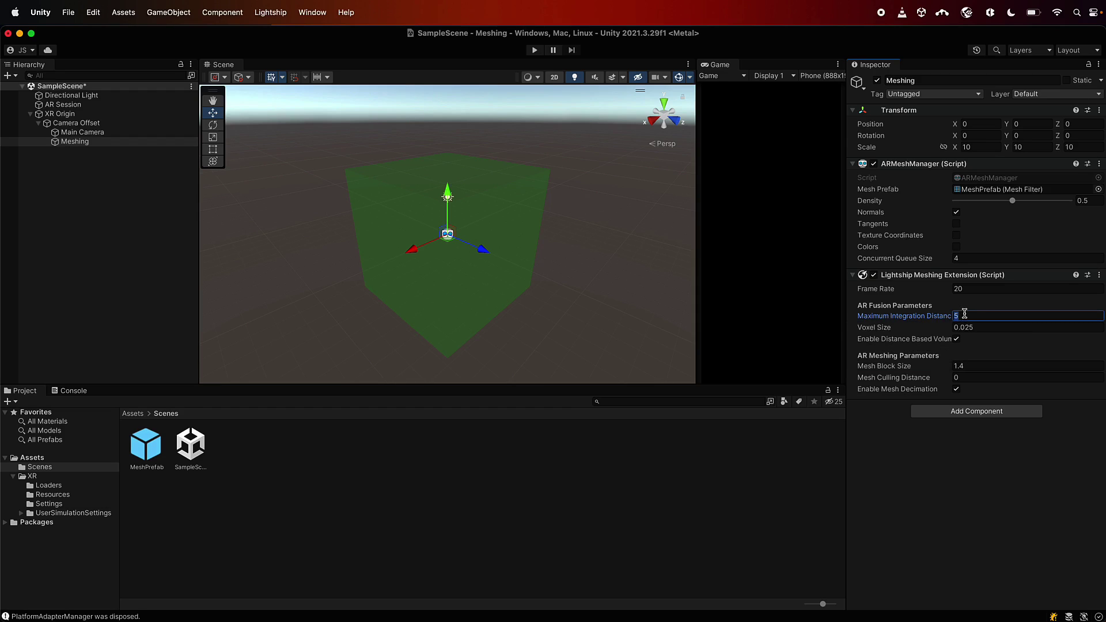
text(40)
key(Return)
mouse_move(878, 332)
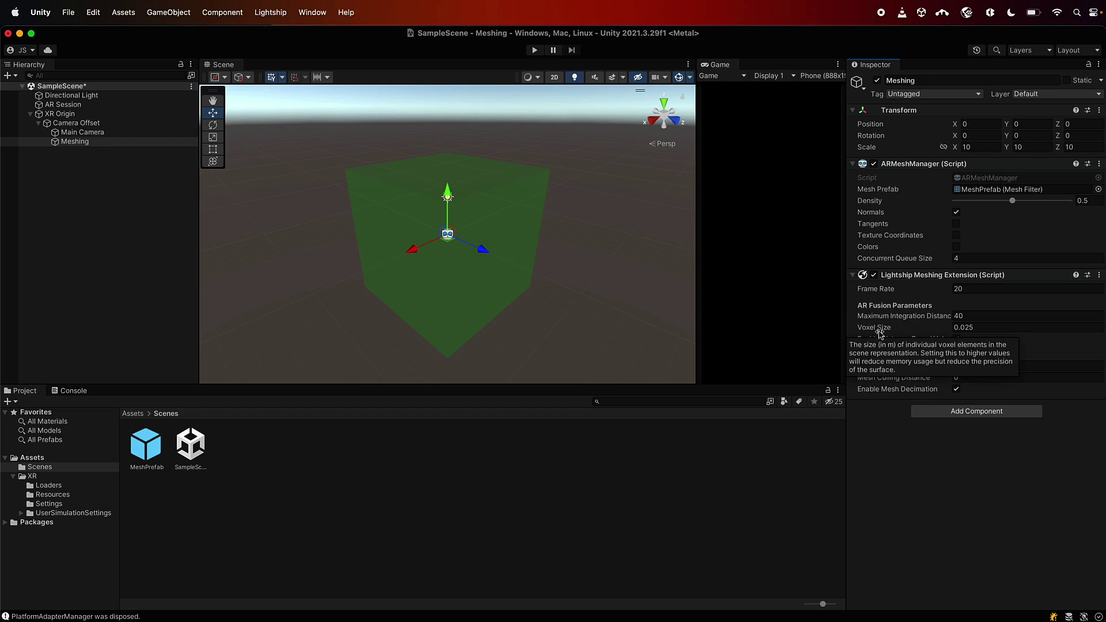
click(981, 329)
click(981, 328)
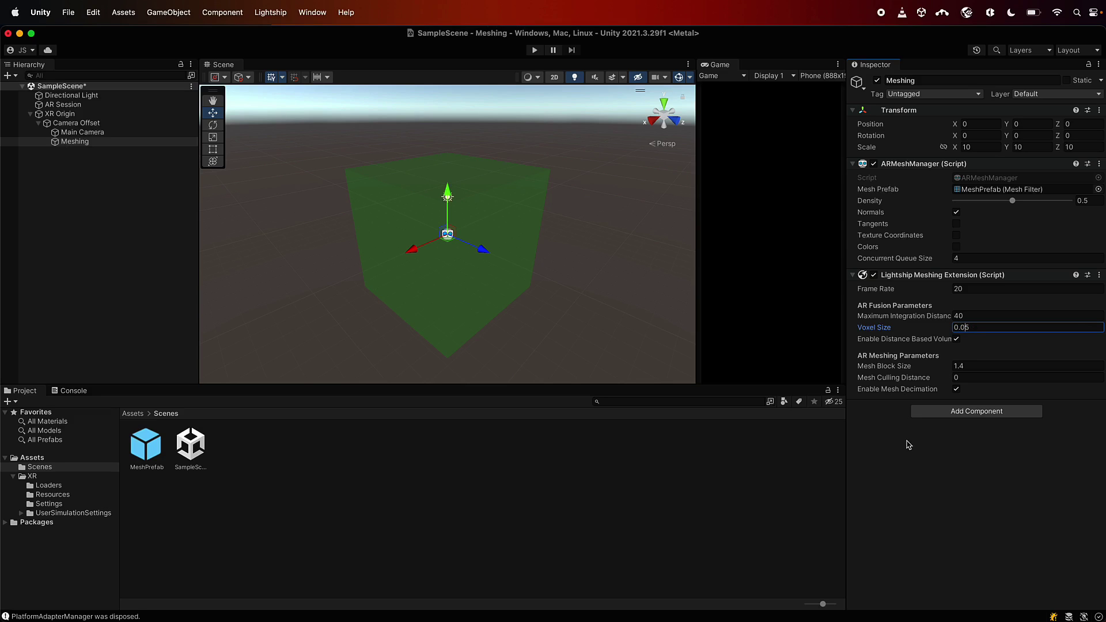
Step: Set the Lightship Meshing Extension's Mesh Culling Distance to 40 and save the scene
key(Return)
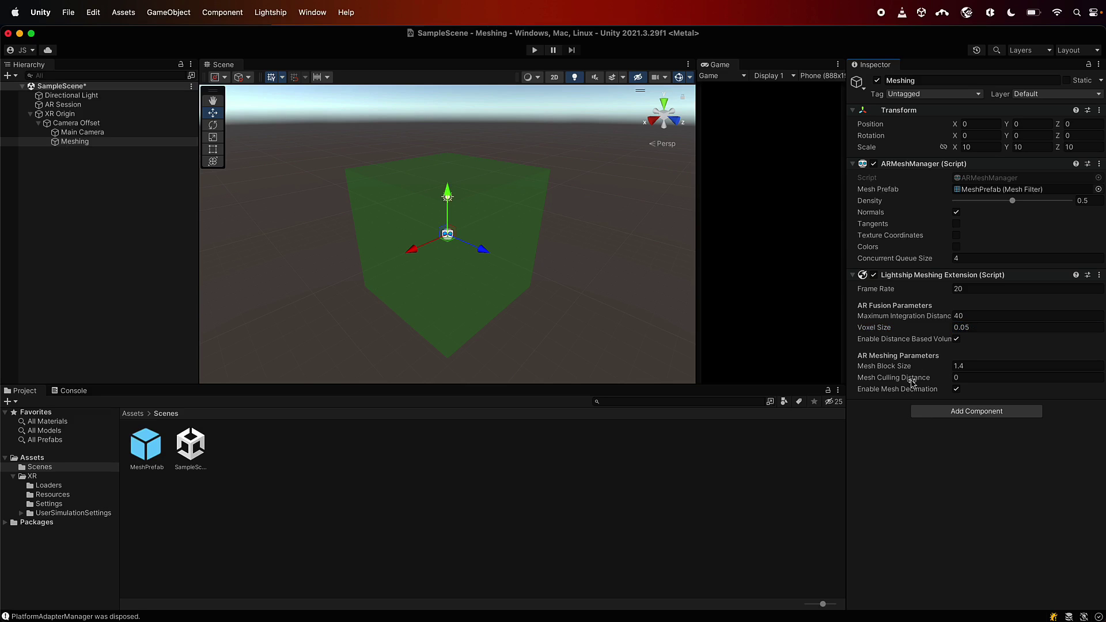
mouse_move(912, 381)
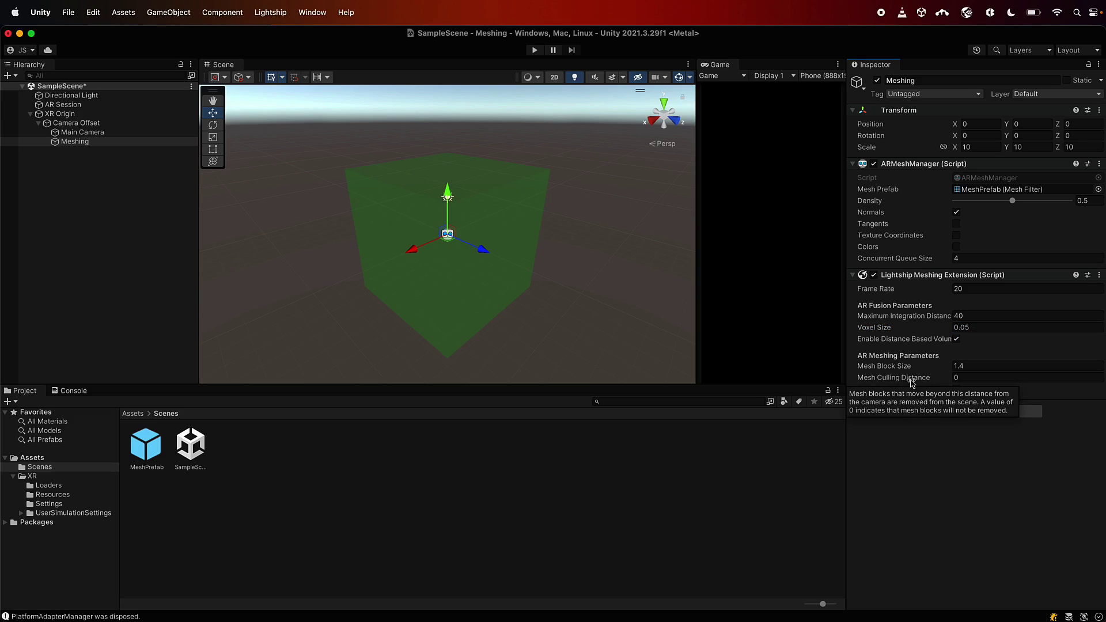
click(967, 377)
text(40)
key(Return)
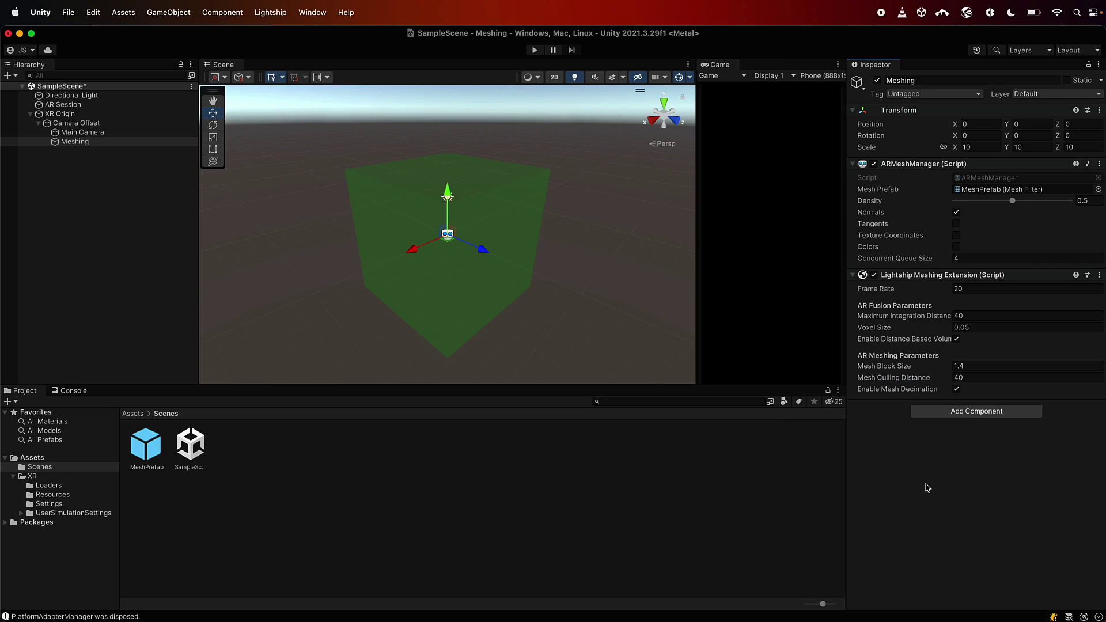
key(super+s)
Step: Set the ARMeshManager's Concurrent Queue Size to 20, then test the meshing in play mode and stop it
mouse_move(903, 262)
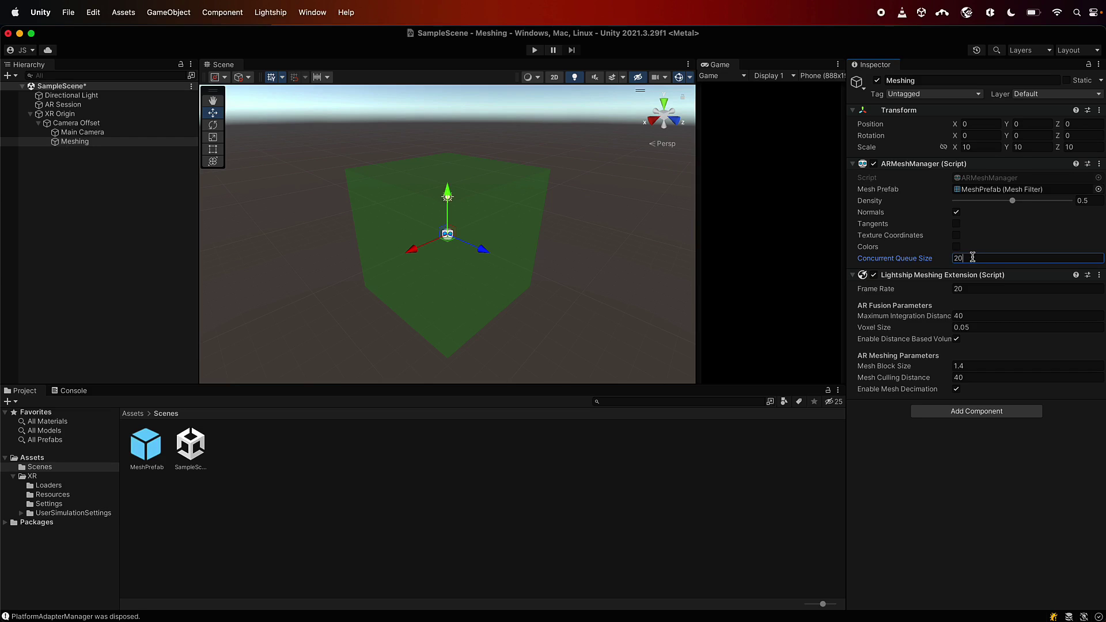
click(904, 488)
click(535, 51)
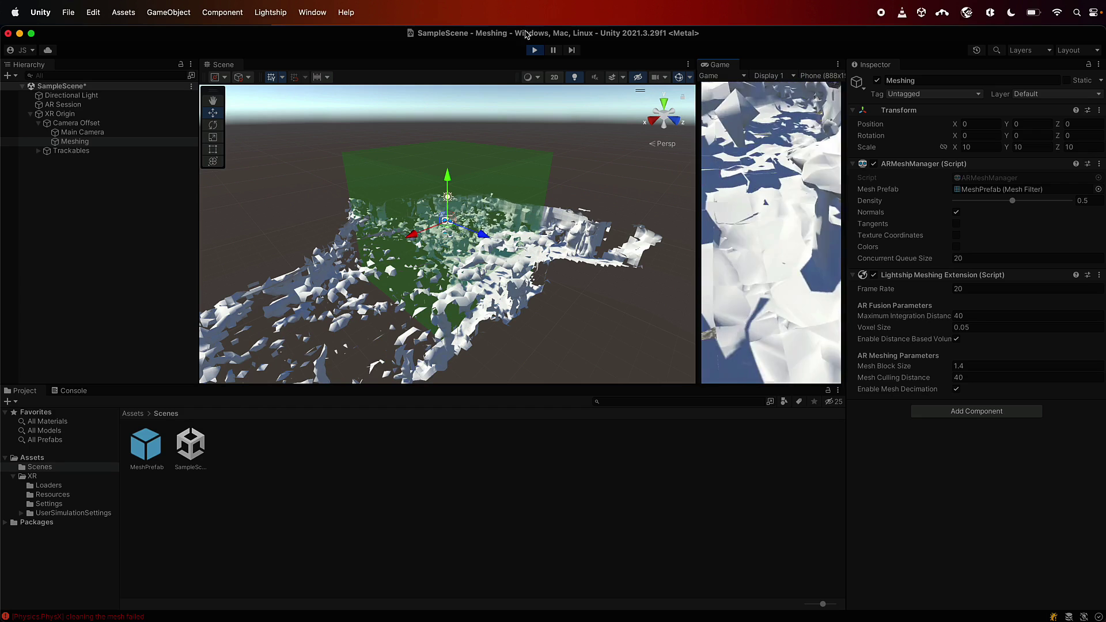
click(535, 50)
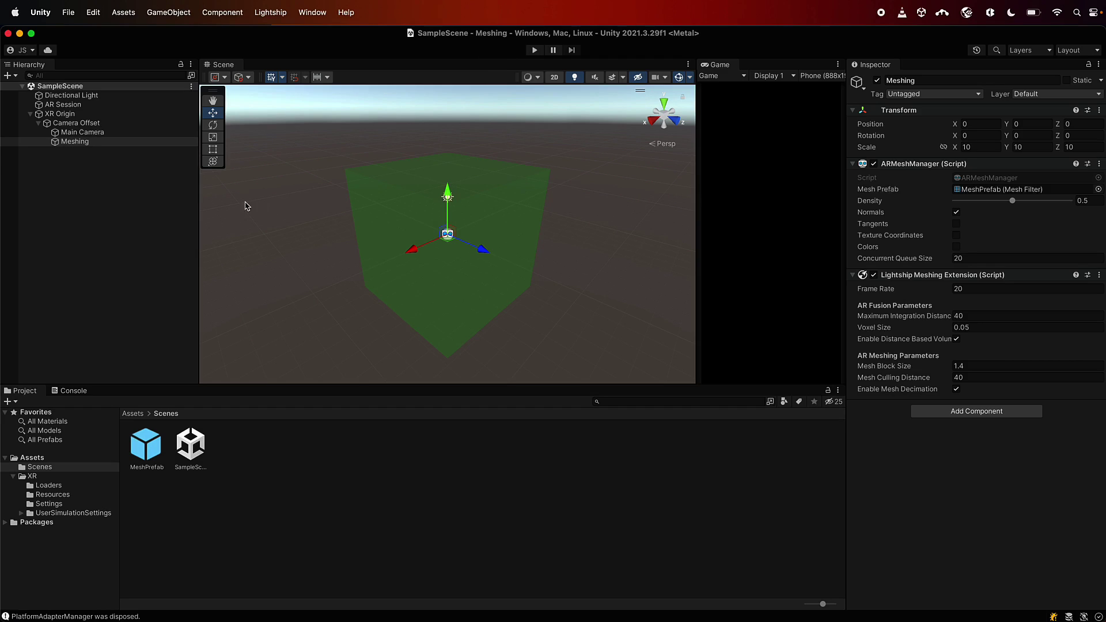
Step: Add a 3D sphere at the root of the scene and name it Ball
click(122, 213)
click(49, 503)
right_click(61, 228)
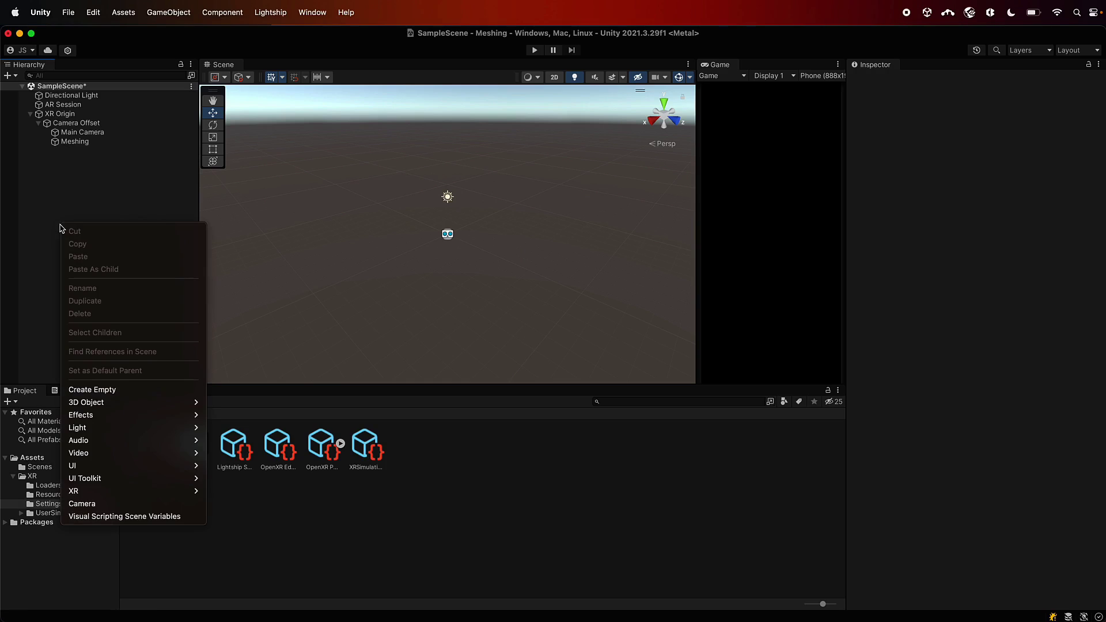
mouse_move(108, 402)
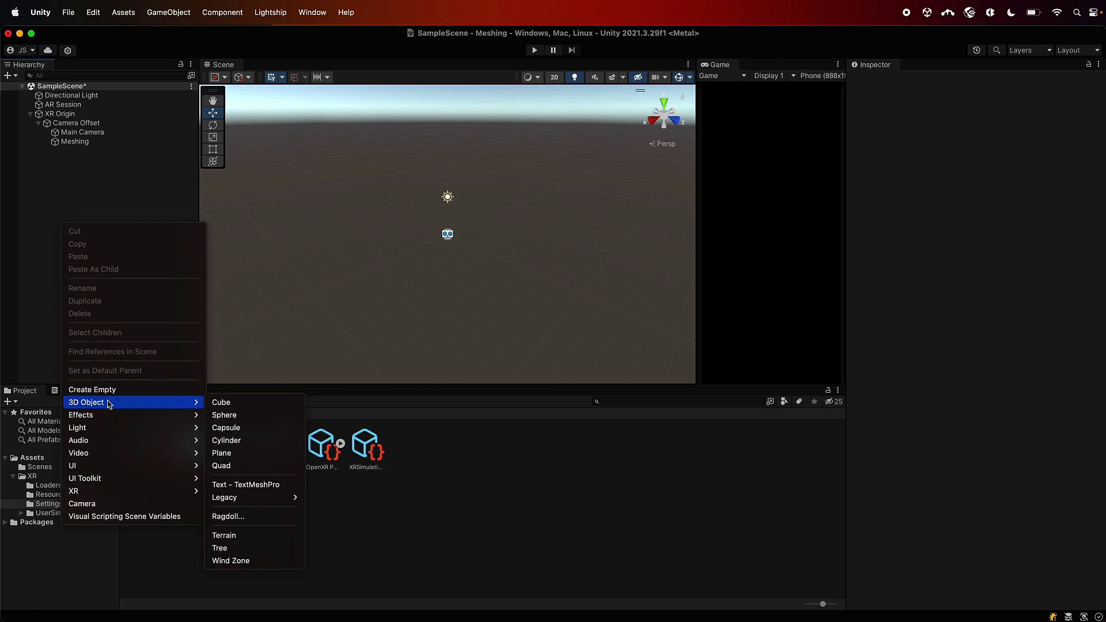
click(223, 414)
text(Ball)
key(Return)
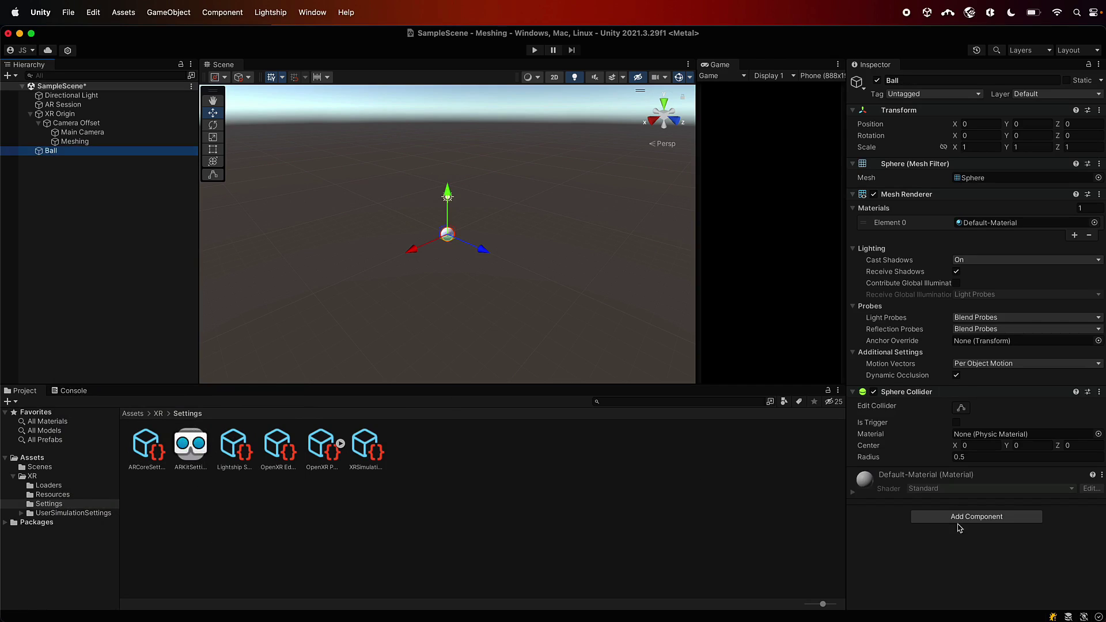
Step: Add a Rigidbody component to the Ball object
click(961, 521)
text(ri)
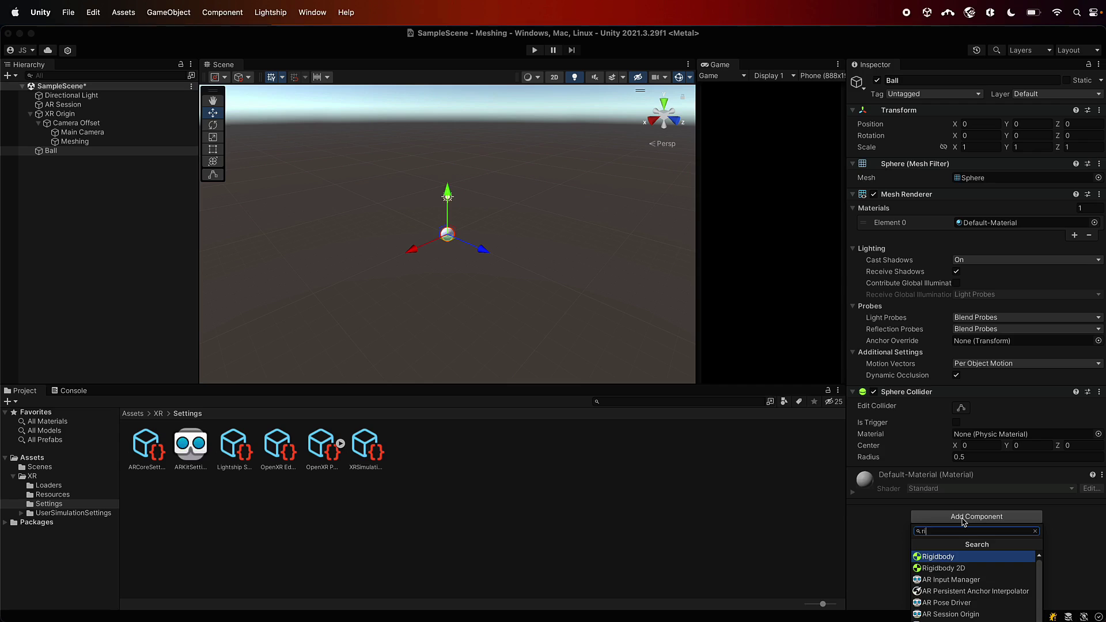
click(956, 556)
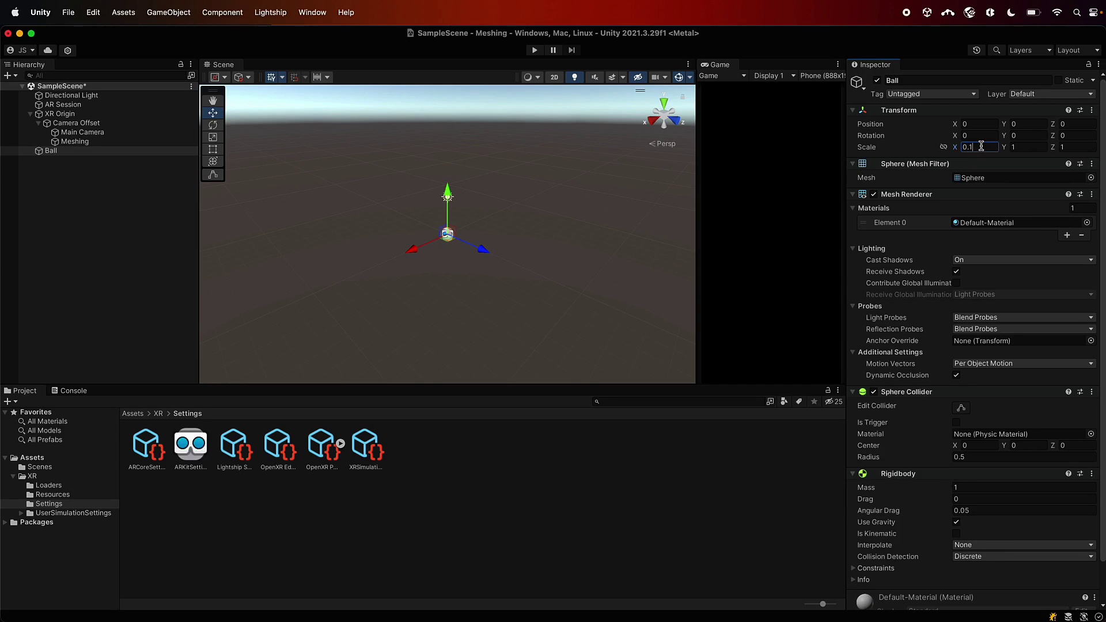
Step: Set the Ball's scale to 0.1 on all axes, then run the scene in play mode and stop it
click(1032, 144)
text(0.1)
click(1080, 147)
click(534, 50)
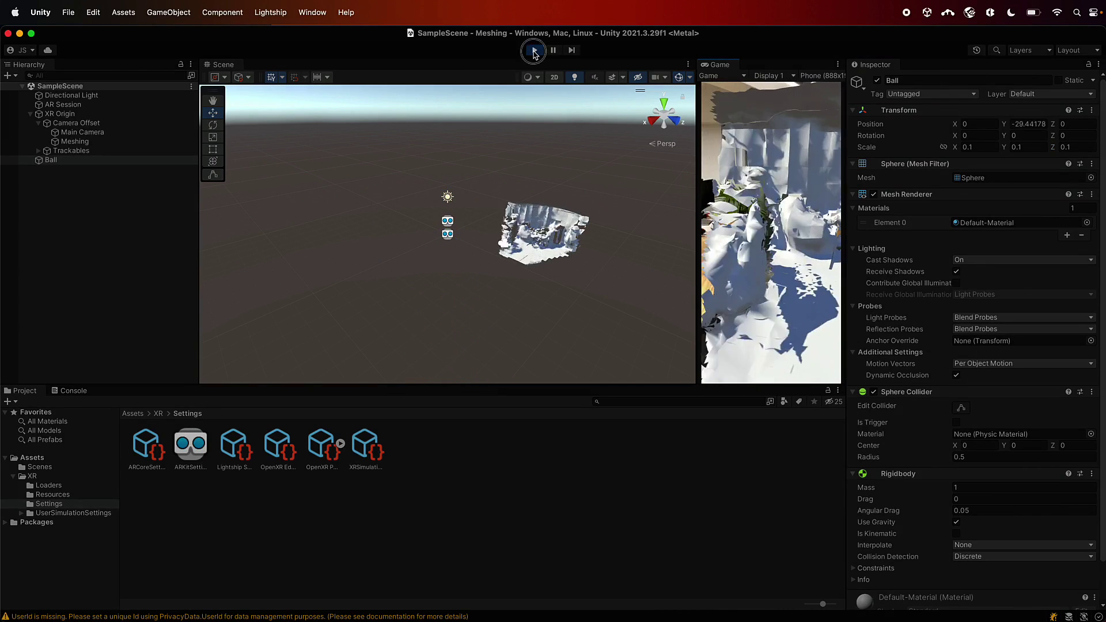
click(535, 51)
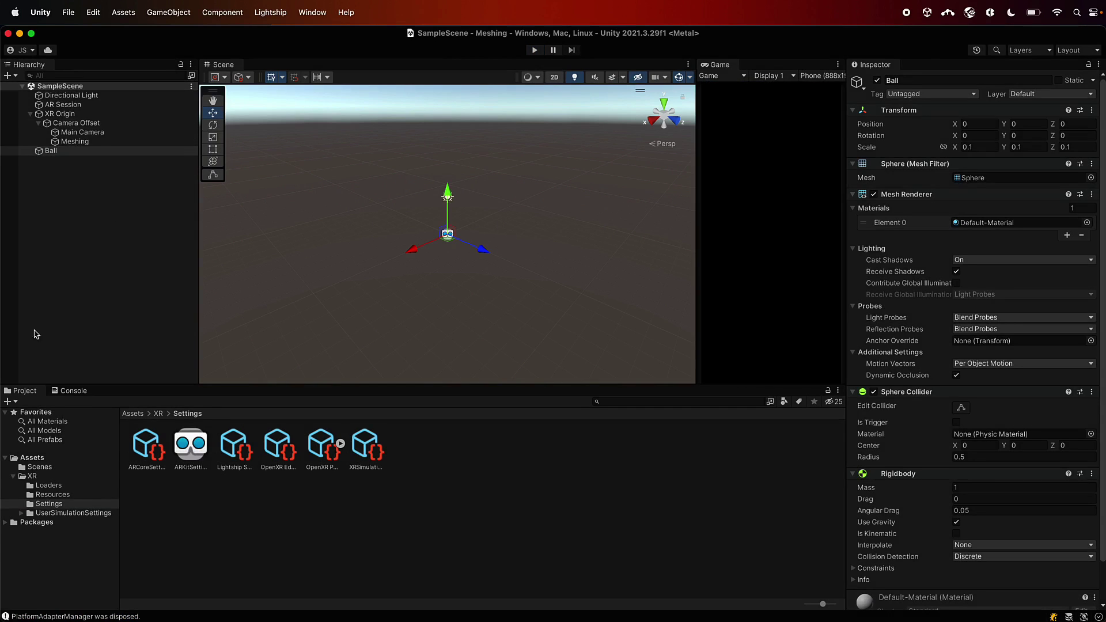
Step: Turn Ball into a prefab asset in the Scenes folder and delete its instance from the scene
click(33, 457)
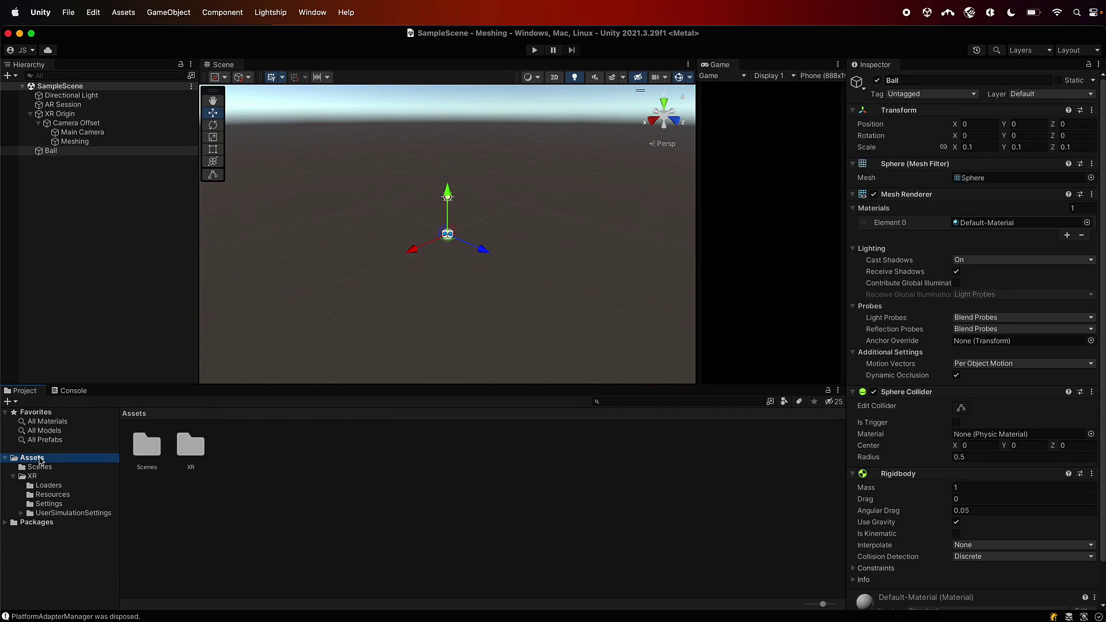
click(39, 467)
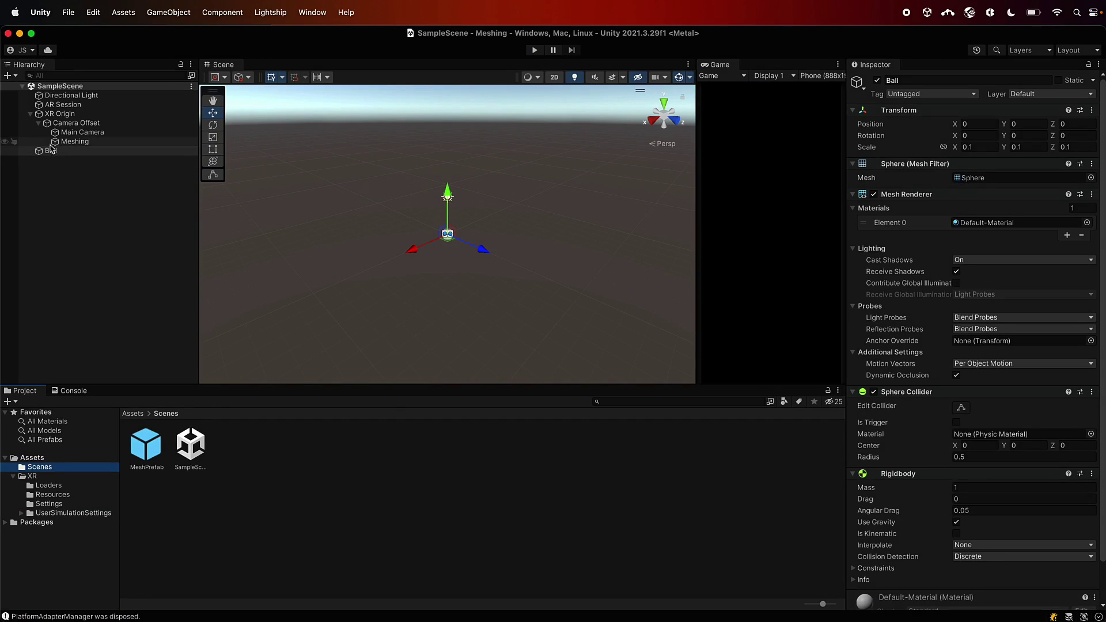
drag(51, 150, 246, 461)
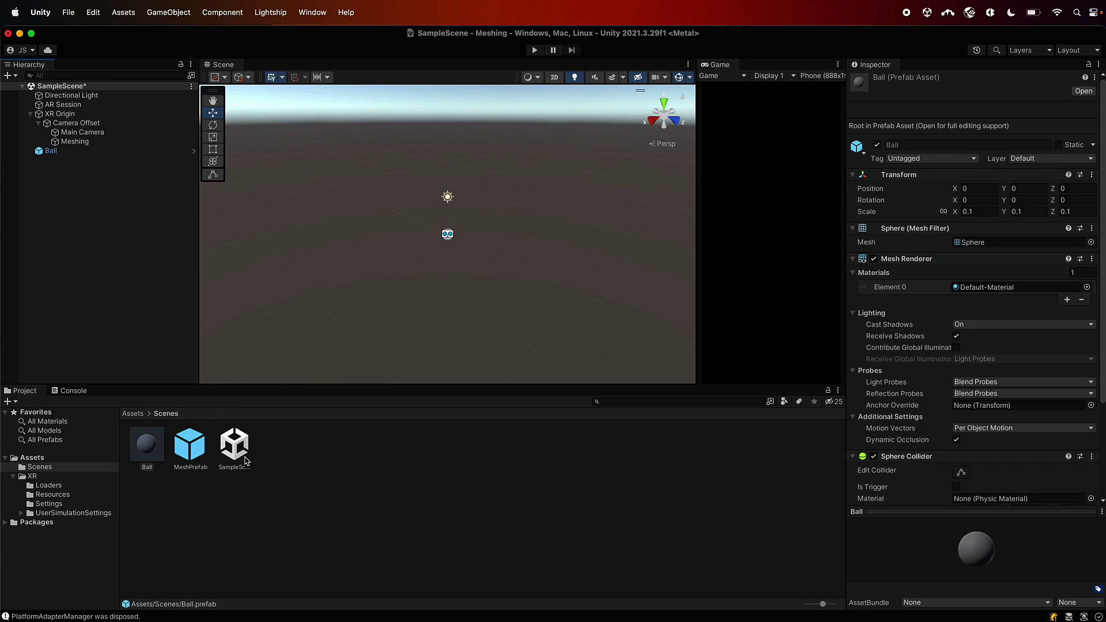
click(172, 506)
click(60, 153)
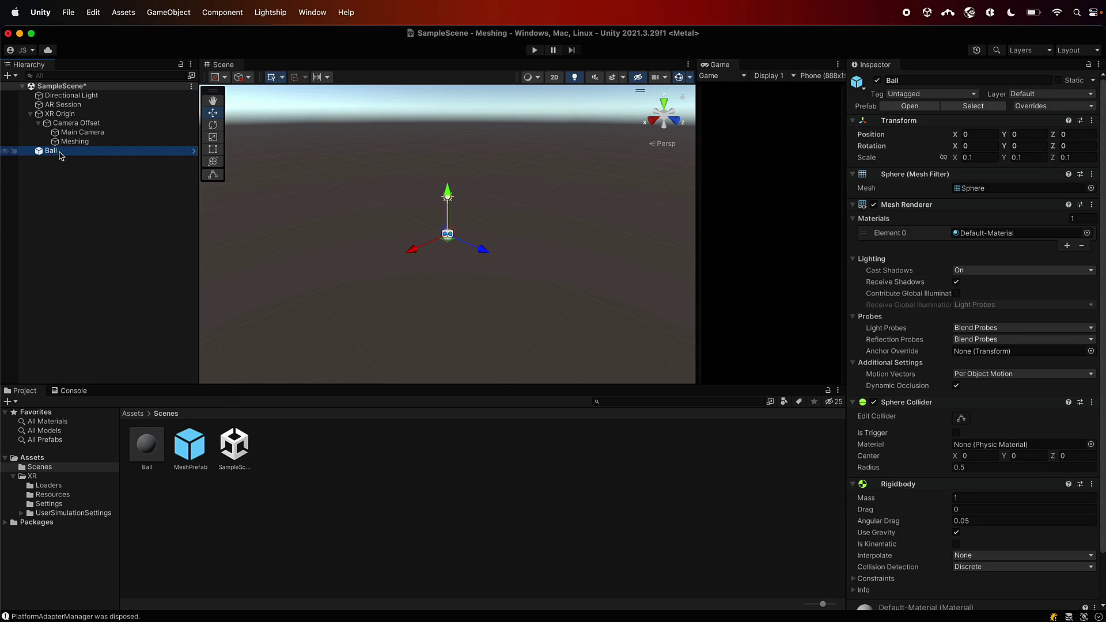
right_click(60, 153)
click(87, 240)
Step: Create an empty object at the root of the scene and name it Launcher
right_click(55, 176)
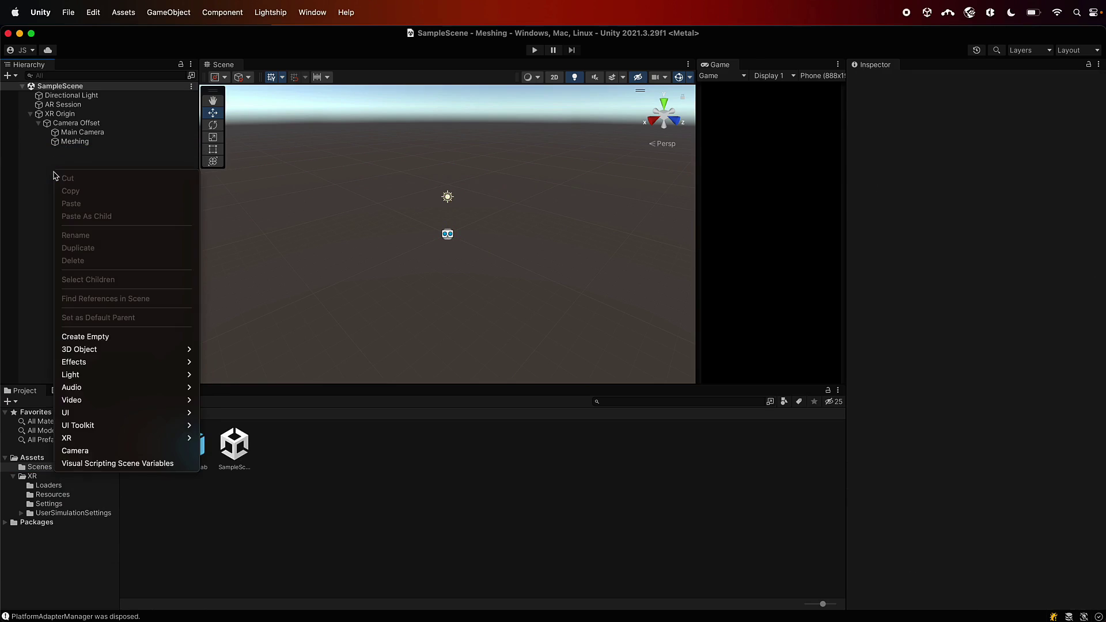
click(106, 337)
text(Launcher)
key(Return)
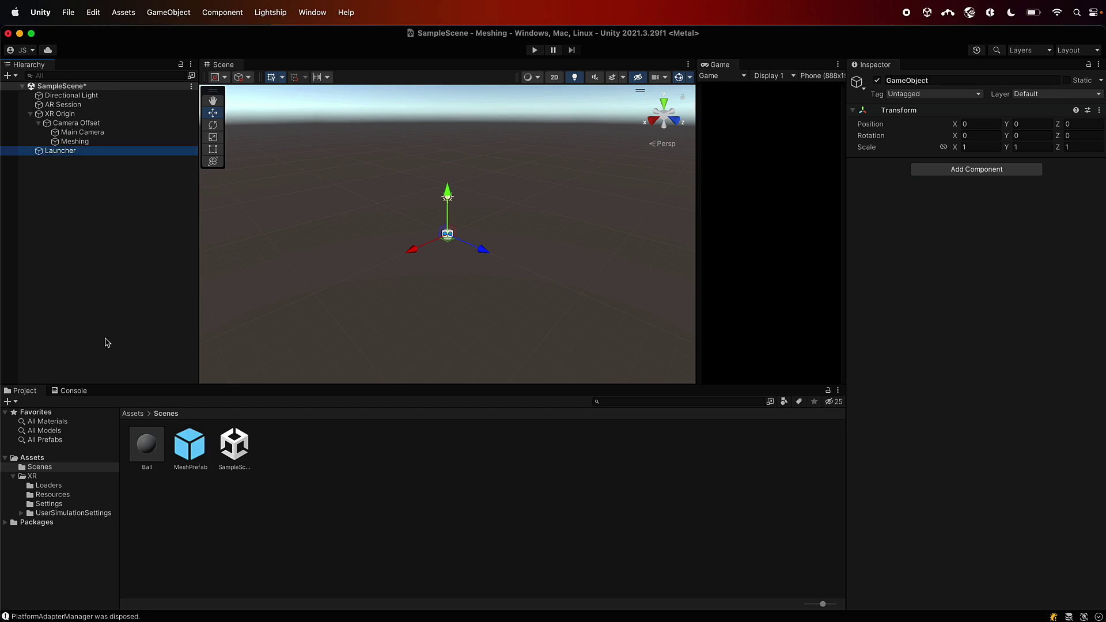
Step: Create a C# script named Launcher in the Scenes folder
right_click(300, 452)
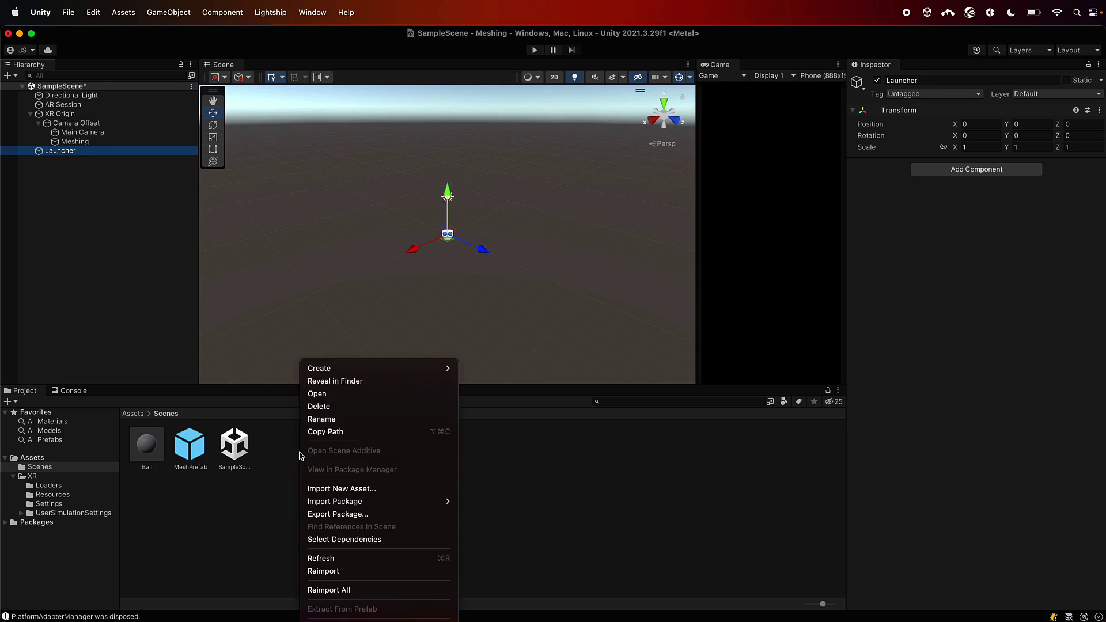
mouse_move(369, 368)
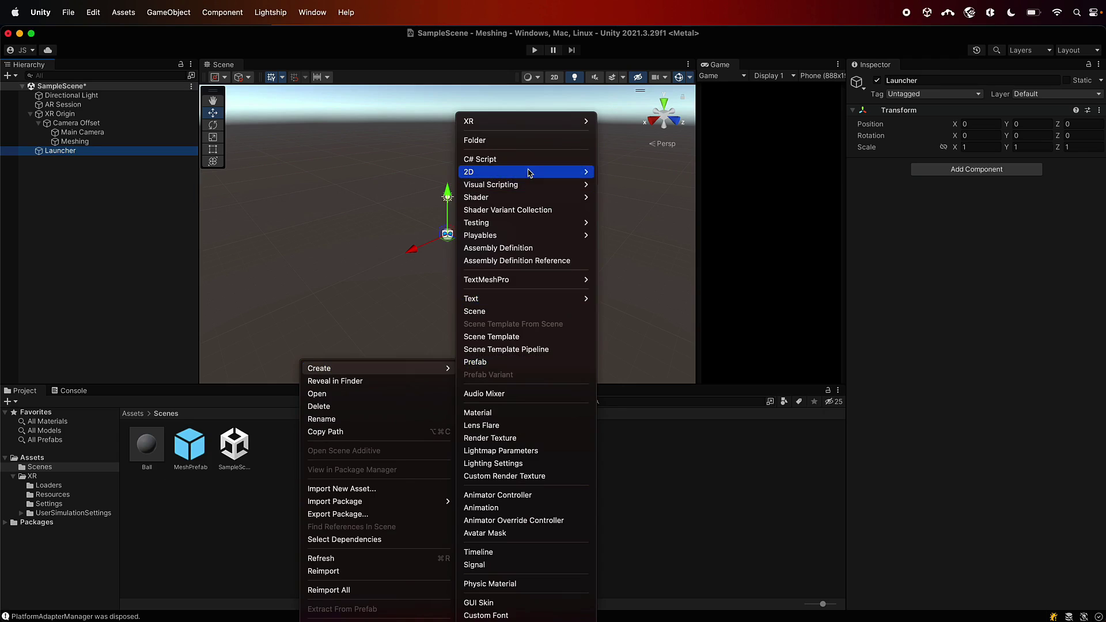
click(481, 159)
text(Launcher)
key(Return)
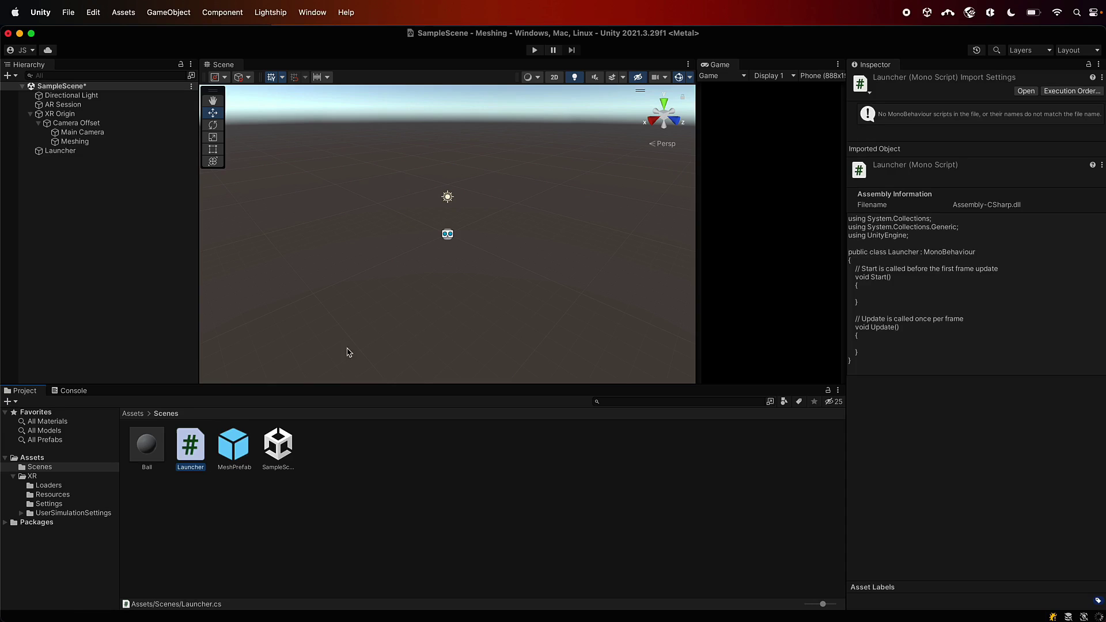
Step: Attach the Launcher script to the Launcher object and save the scene
click(76, 152)
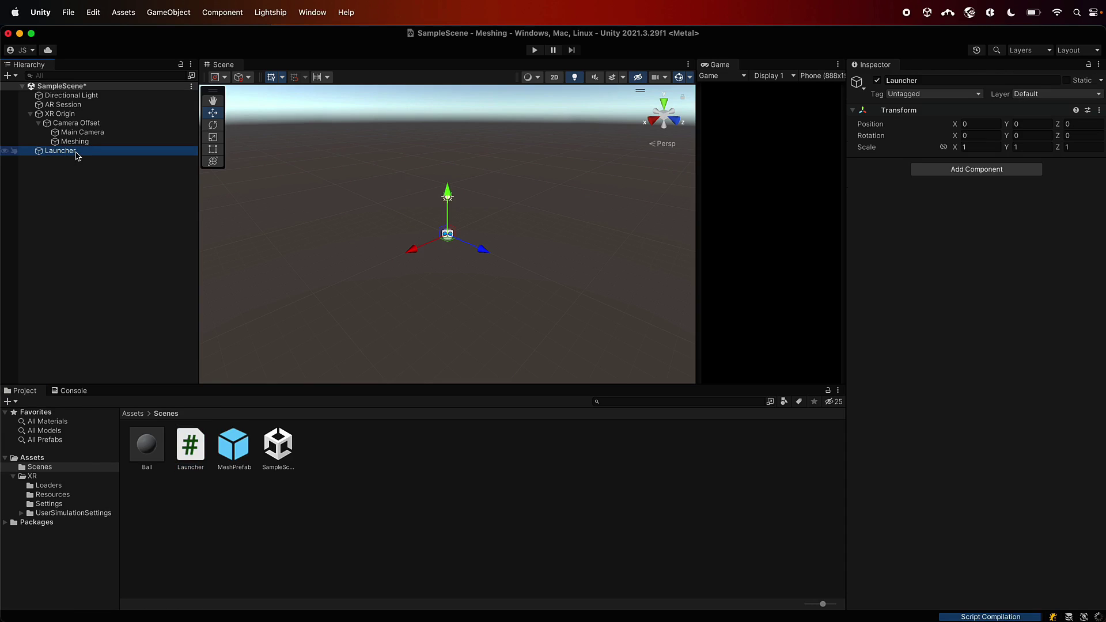
click(197, 452)
drag(197, 452, 905, 342)
key(super+s)
Step: Open the Launcher script in JetBrains Rider and delete its Start method together with the comment above it
double_click(975, 178)
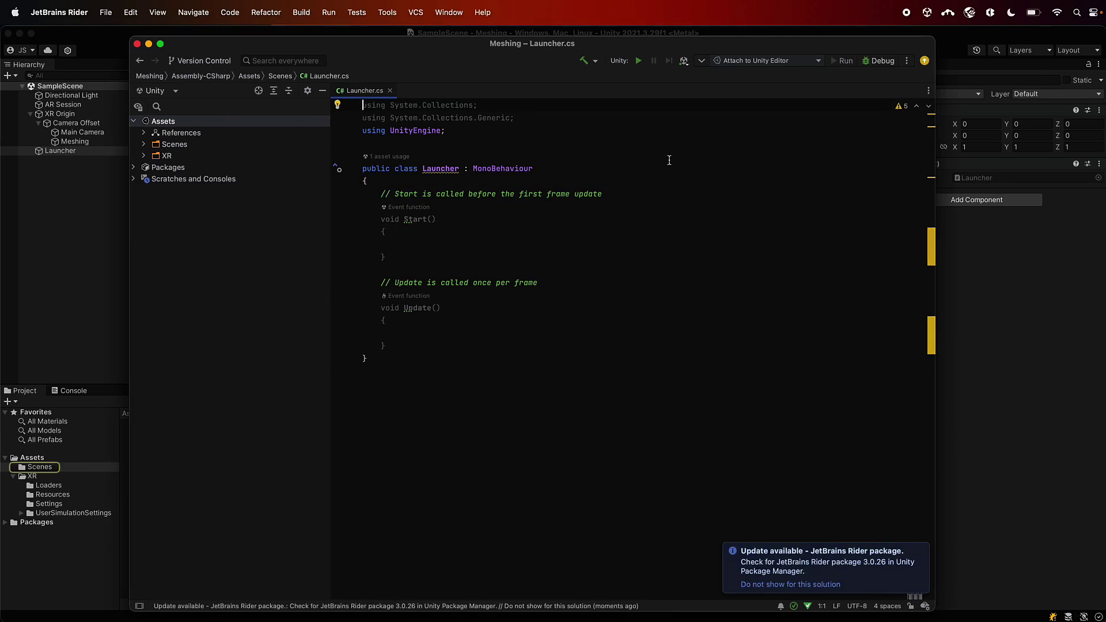
click(375, 224)
drag(375, 224, 365, 187)
key(BackSpace)
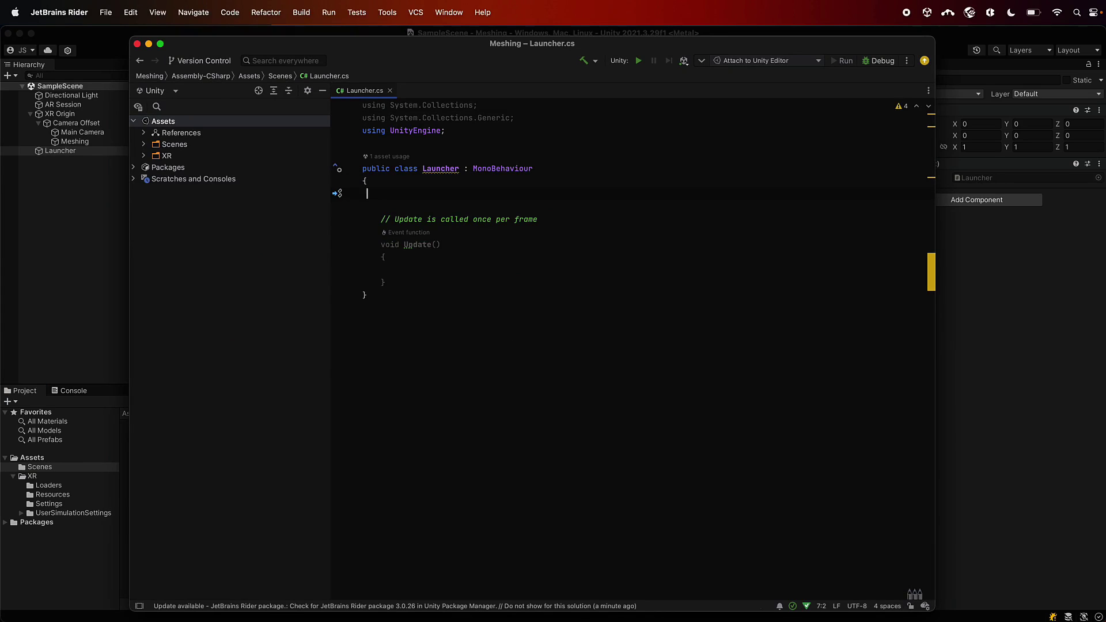
Step: Declare the field "public GameObject _ballPrefab;" at the start of the Launcher class
text(publi)
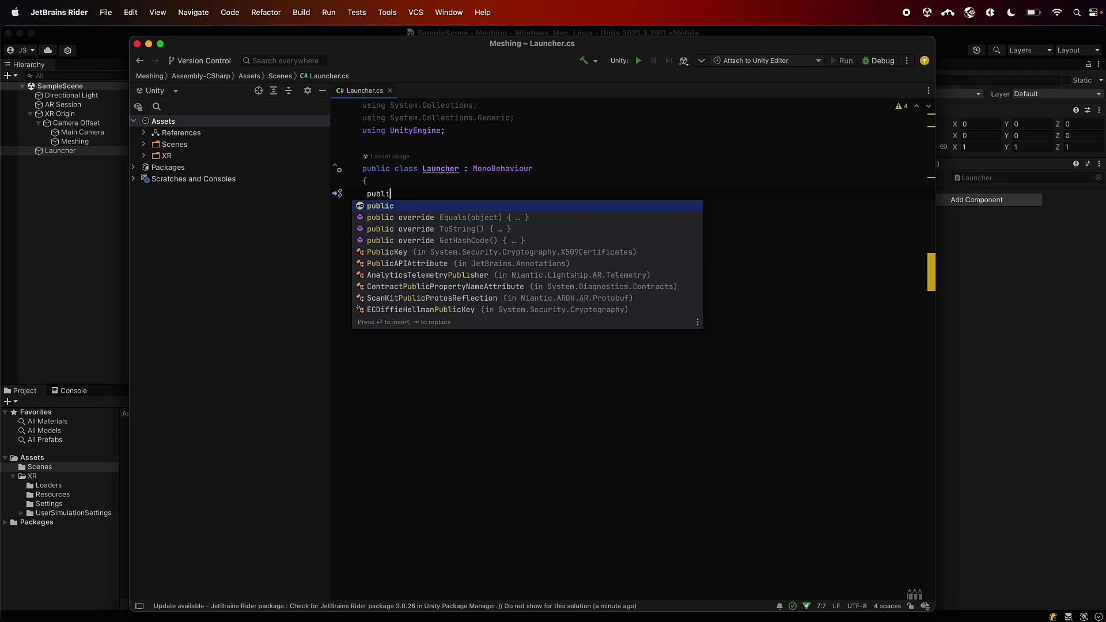
text(c G)
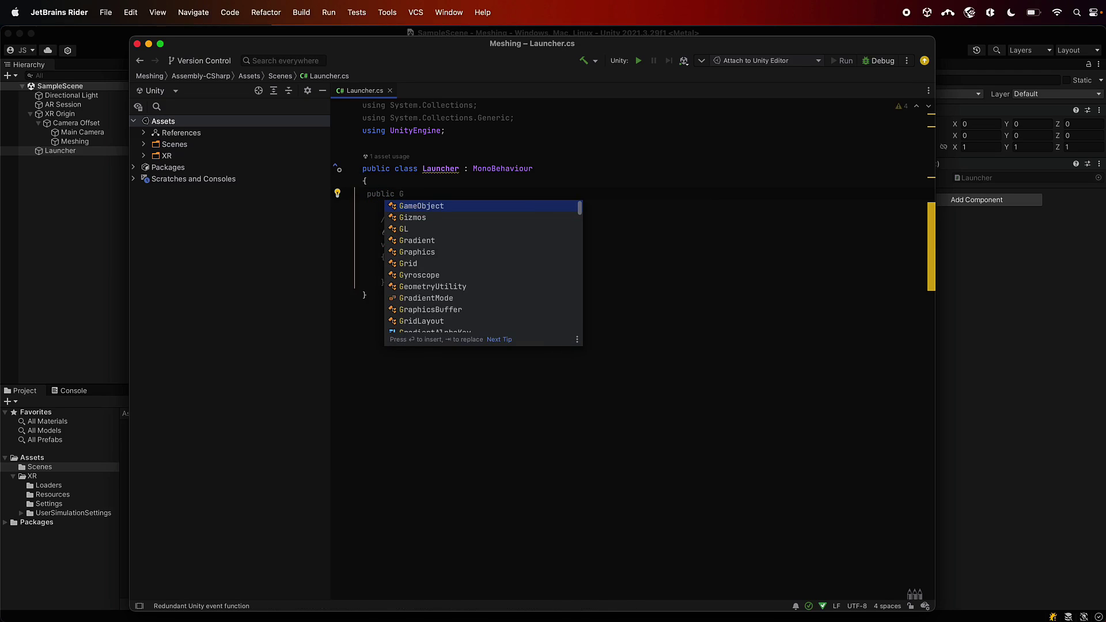
key(Return)
text(_)
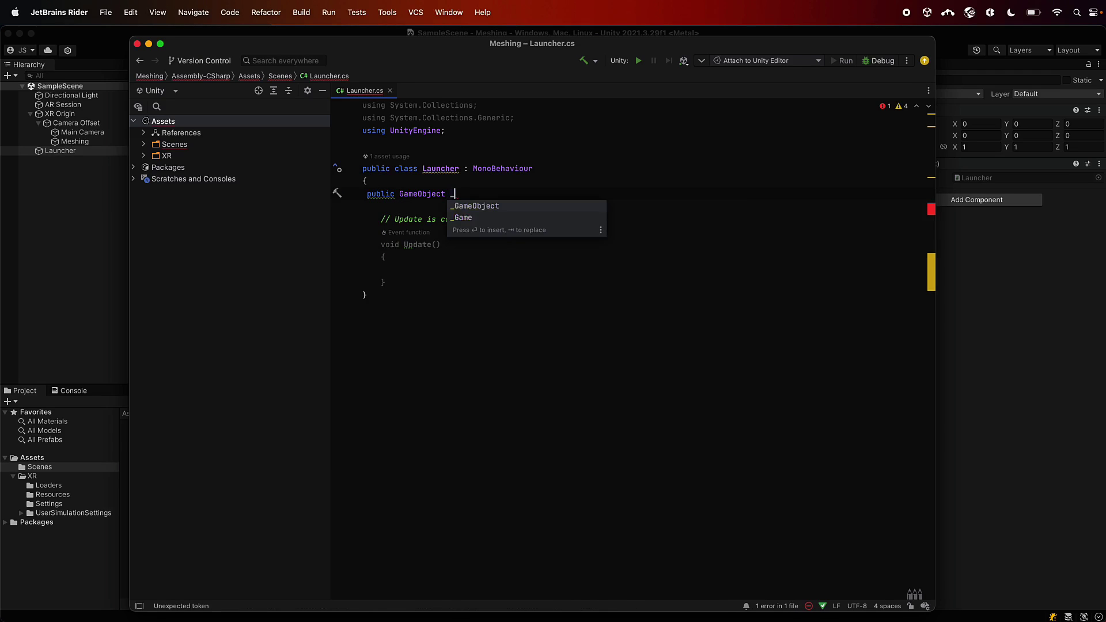
text(ballPref)
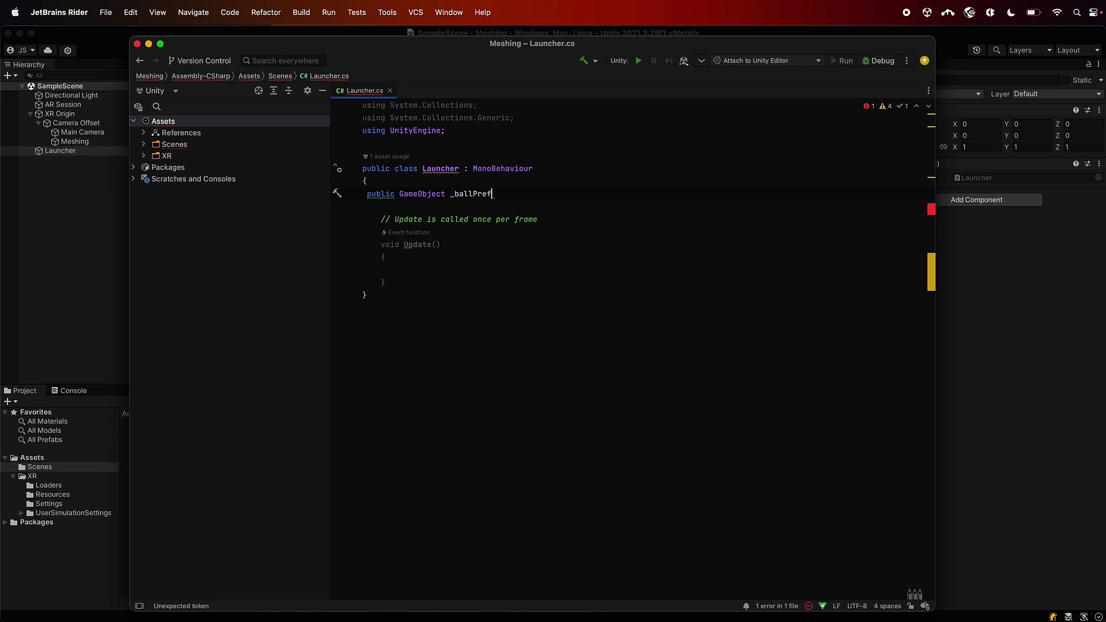
text(ab;)
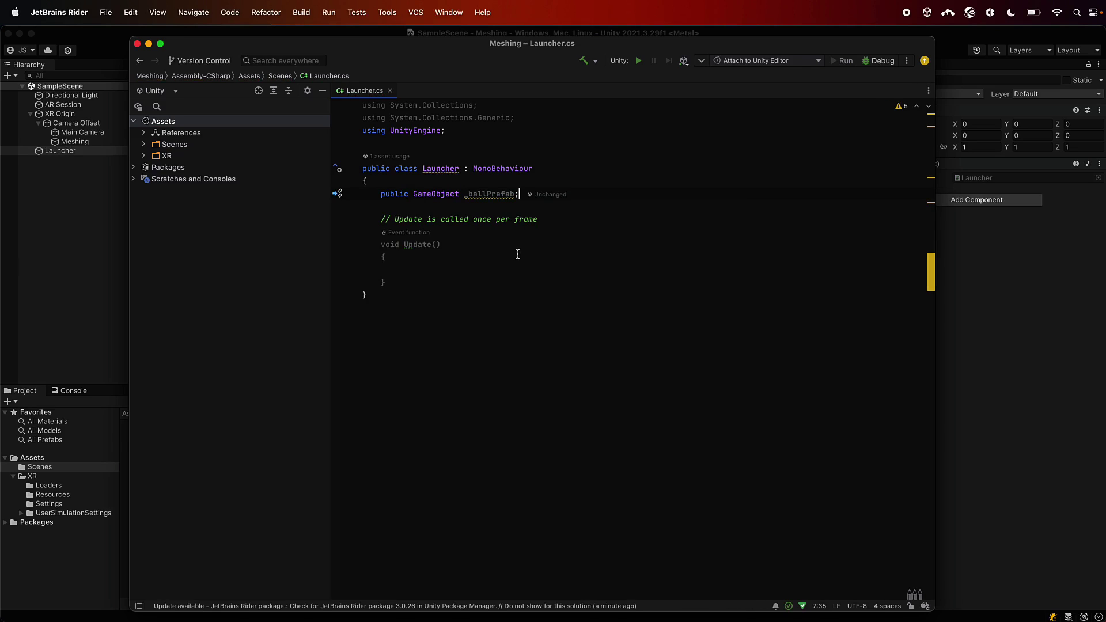
Step: Add the condition "if(Input.GetMouseButton(0))" inside the Update method
click(446, 257)
key(Return)
text(Input.)
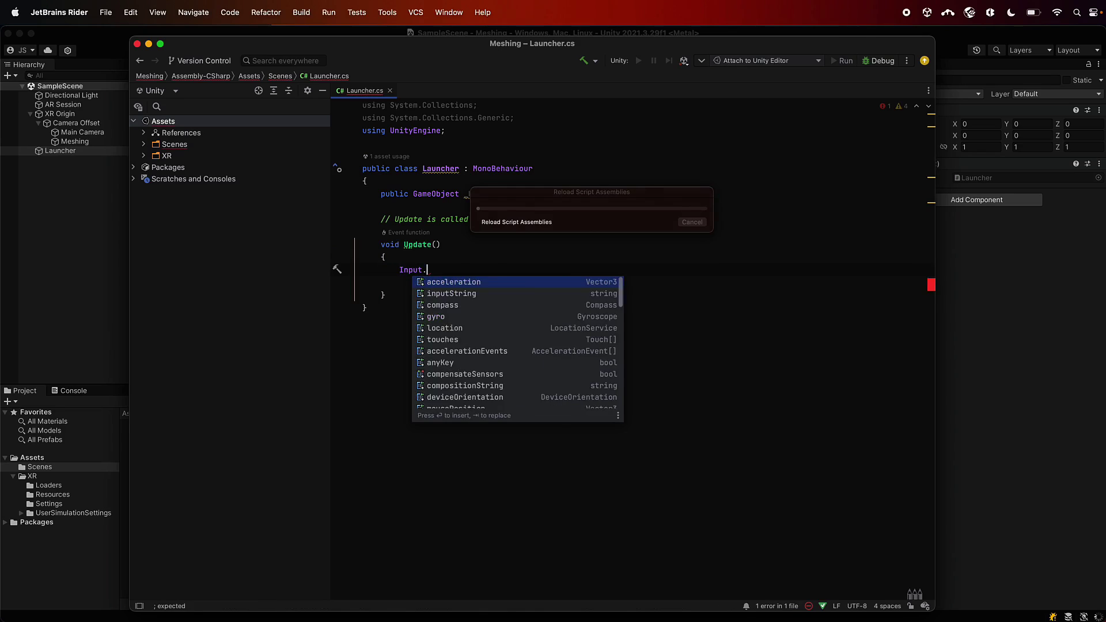
text(GetM)
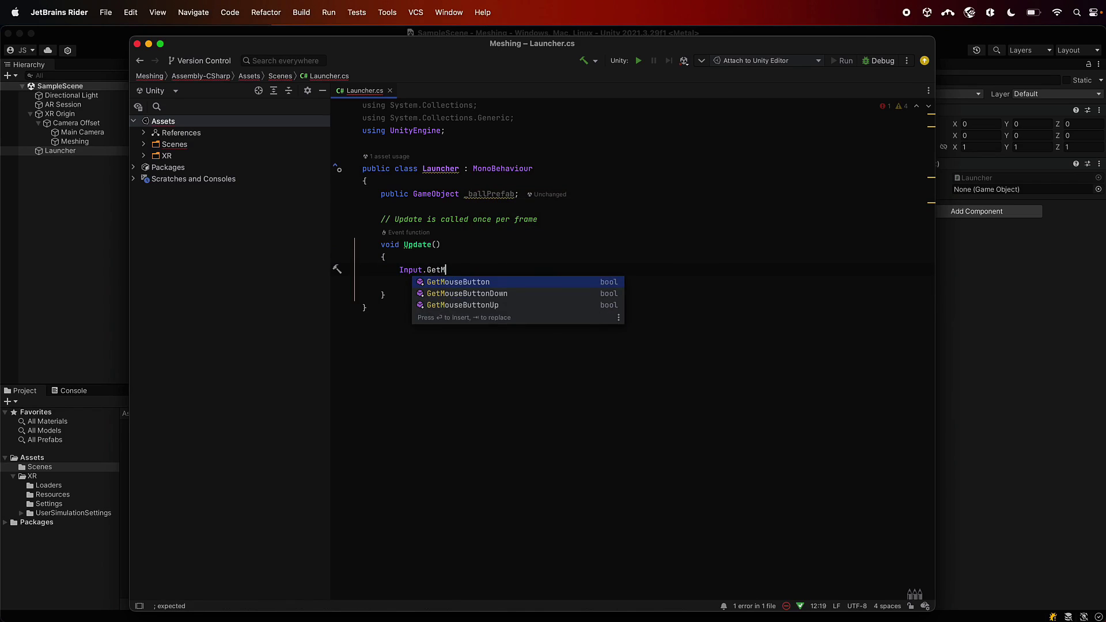
key(Return)
text(0)
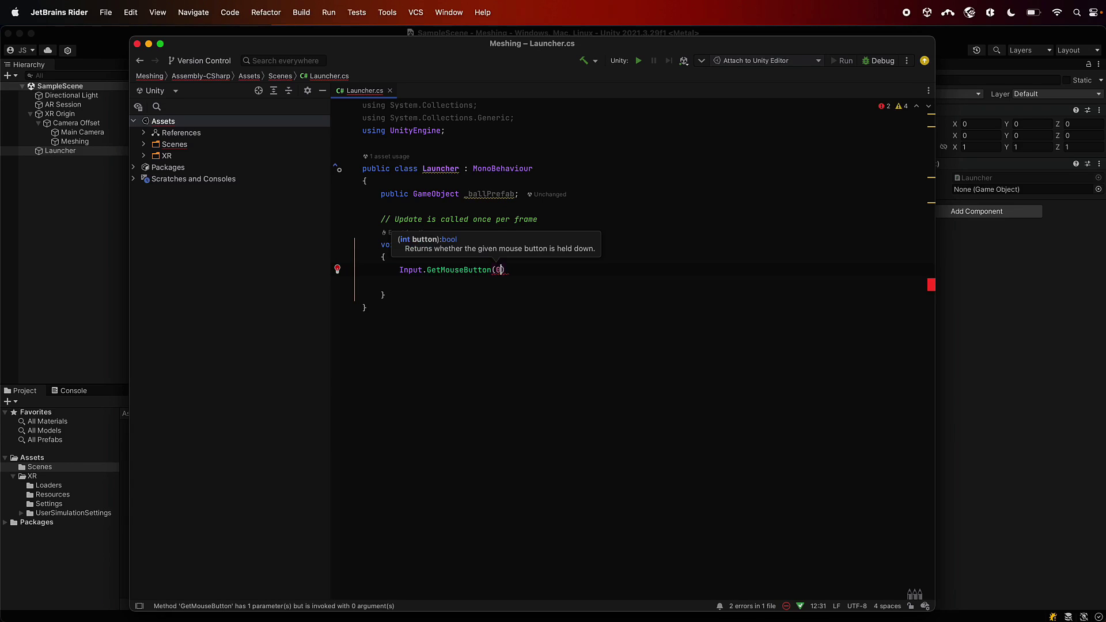
text())
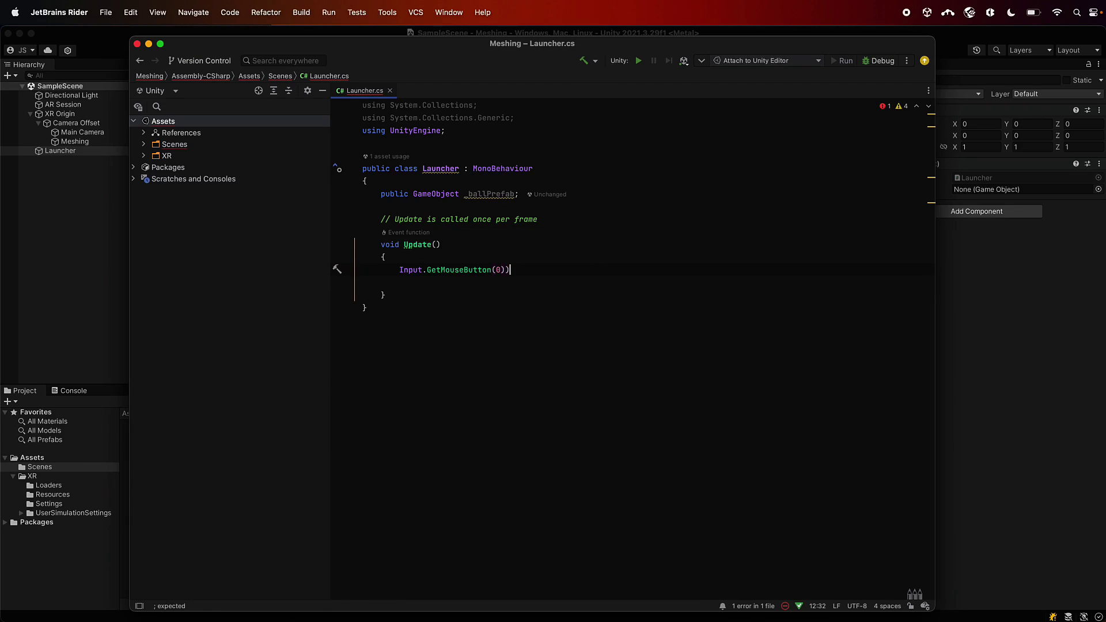
click(398, 269)
text(if()
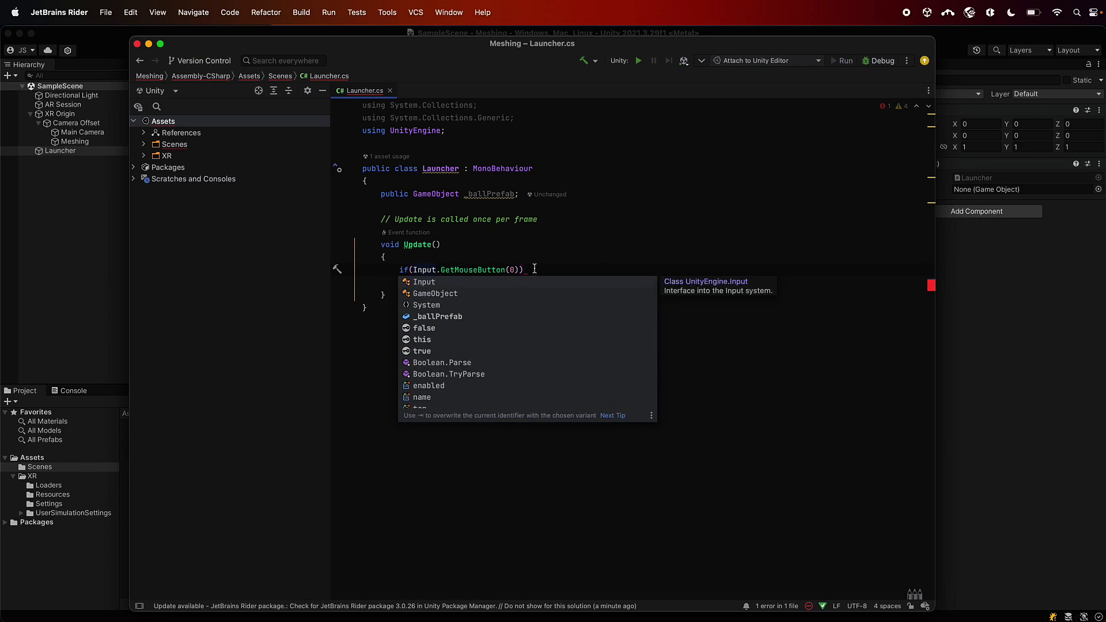
Step: Give the if statement a body that instantiates _ballPrefab at the main camera's position and applies a forward force of 200.0f to its Rigidbody
key(Escape)
key(Return)
text({)
key(Return)
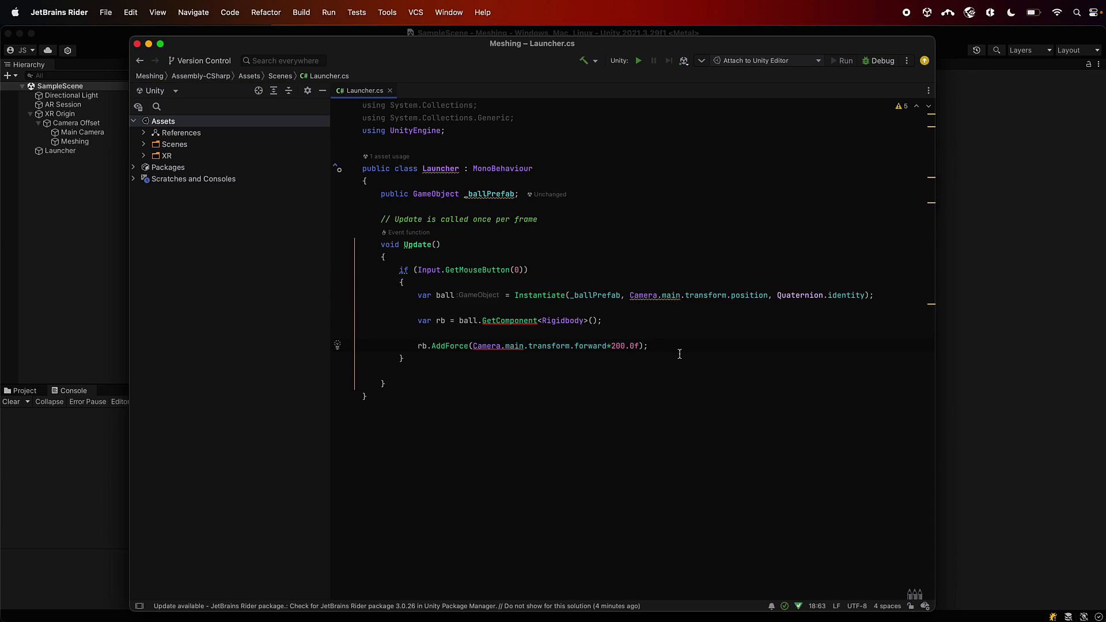
Step: Switch back to Unity and assign the Ball asset to the Launcher object's Ball Prefab field
click(101, 234)
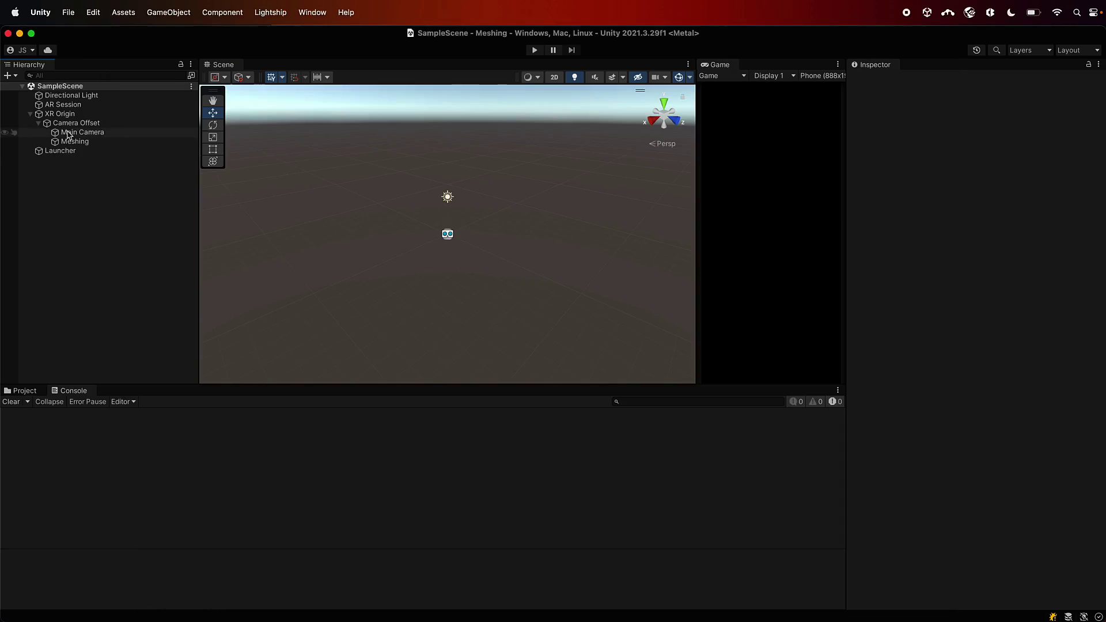
click(59, 151)
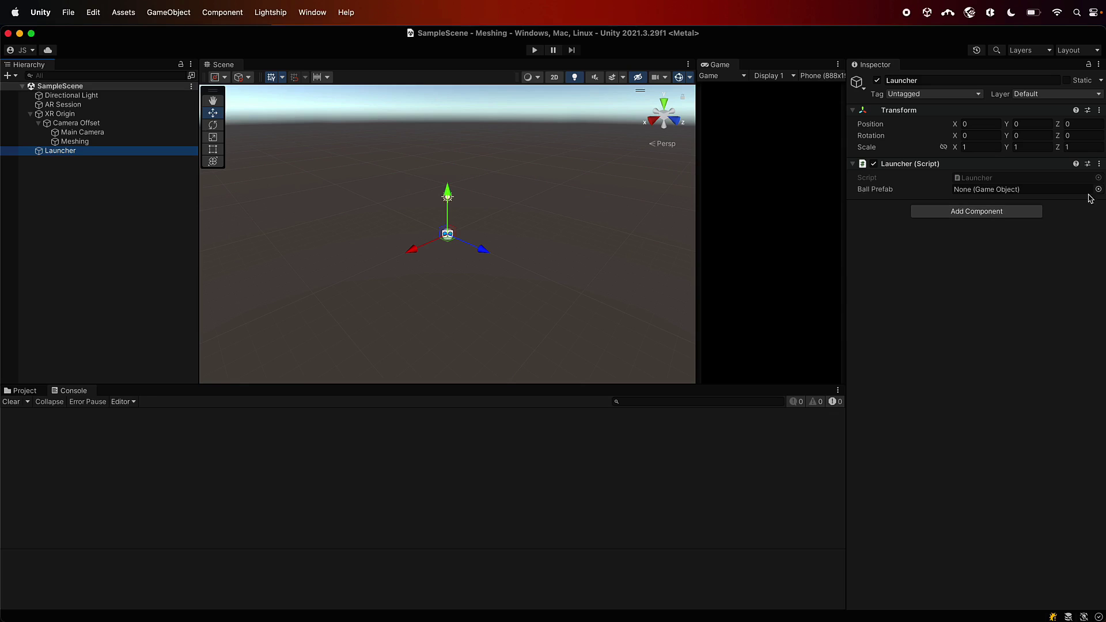
click(1098, 189)
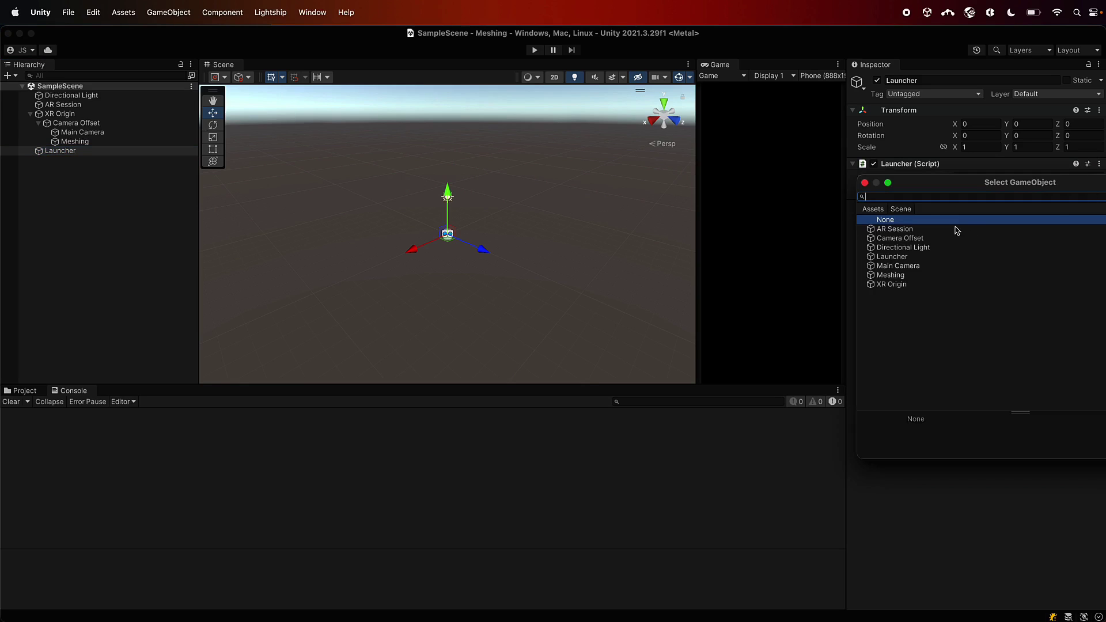
click(872, 209)
double_click(933, 243)
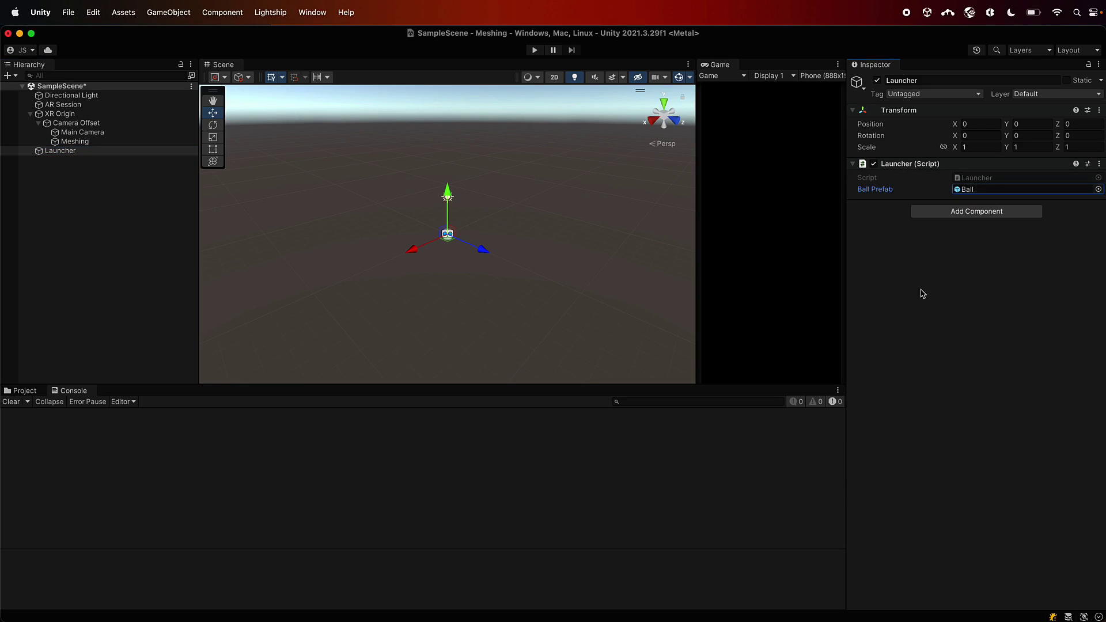
Step: Run the scene, launch balls repeatedly onto the generated mesh in the Game view, and stop playback
click(535, 51)
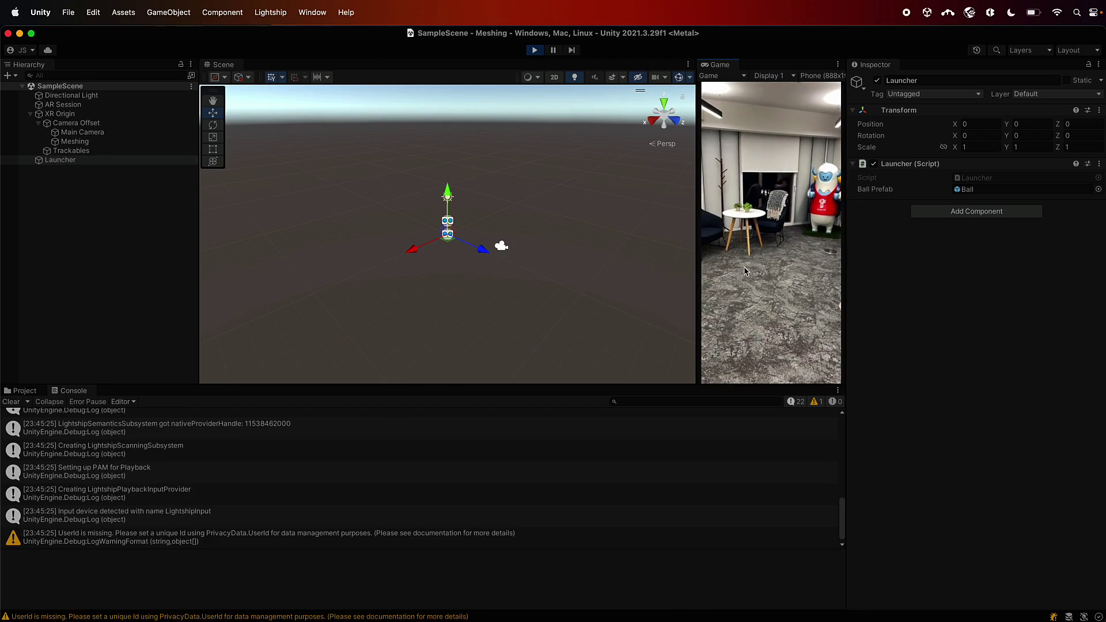
click(749, 271)
click(794, 271)
click(812, 271)
click(811, 272)
click(812, 271)
click(812, 271)
click(812, 272)
click(812, 271)
click(810, 272)
click(810, 272)
click(810, 272)
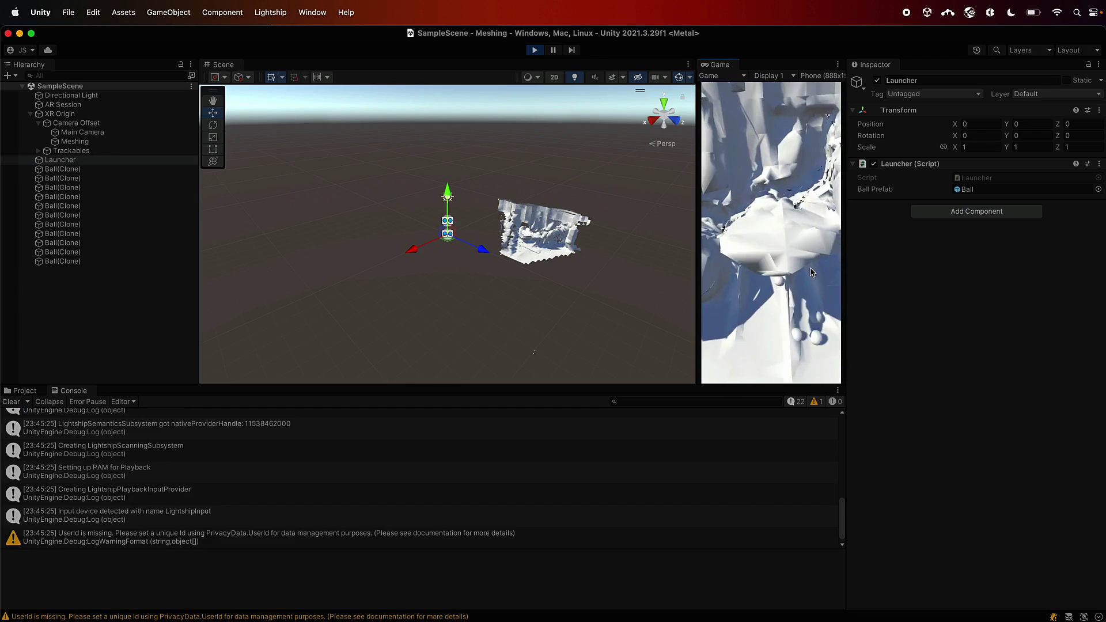
click(811, 272)
click(811, 271)
click(810, 272)
click(810, 272)
click(810, 272)
click(811, 272)
click(811, 272)
click(811, 272)
click(810, 272)
click(811, 272)
click(811, 271)
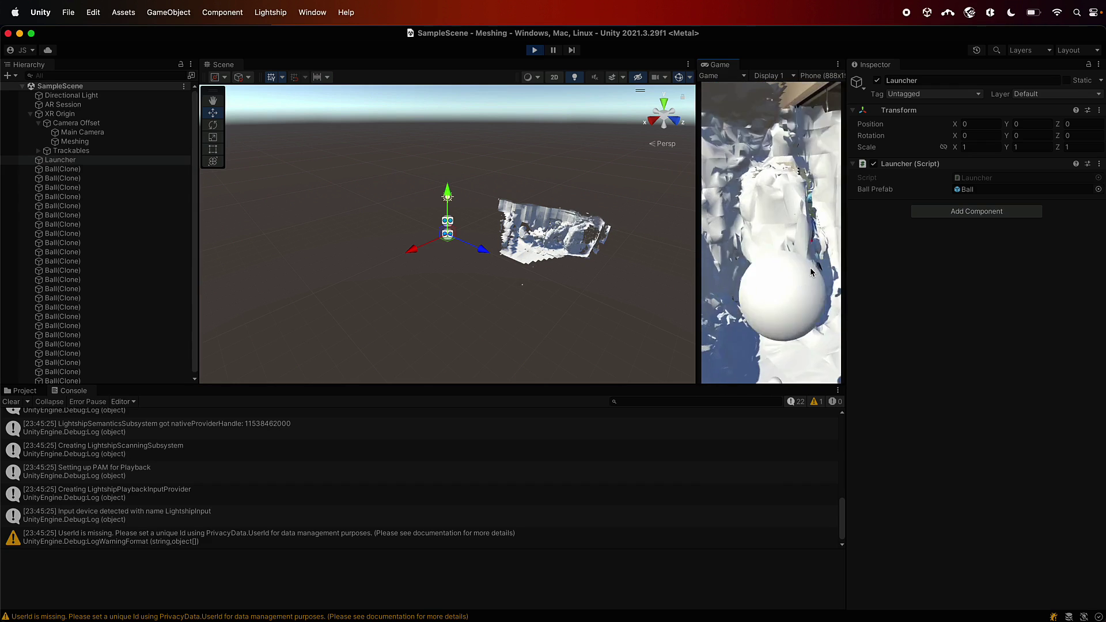
click(811, 272)
click(810, 272)
click(810, 272)
click(811, 272)
click(811, 272)
click(811, 272)
click(810, 271)
click(810, 272)
click(811, 272)
click(810, 272)
click(811, 272)
click(811, 271)
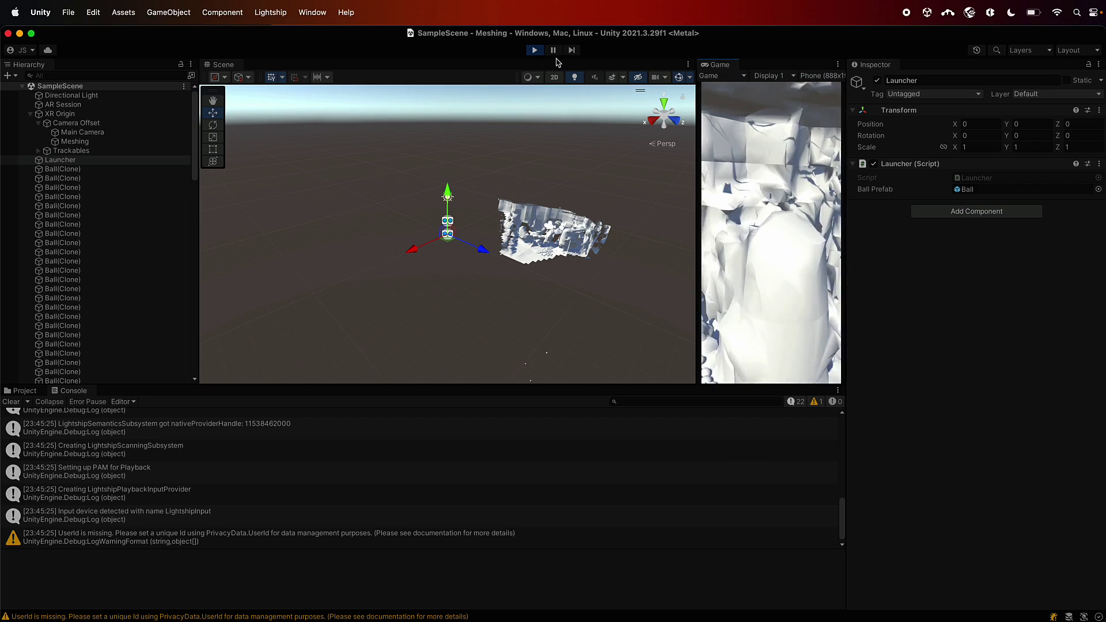
click(535, 51)
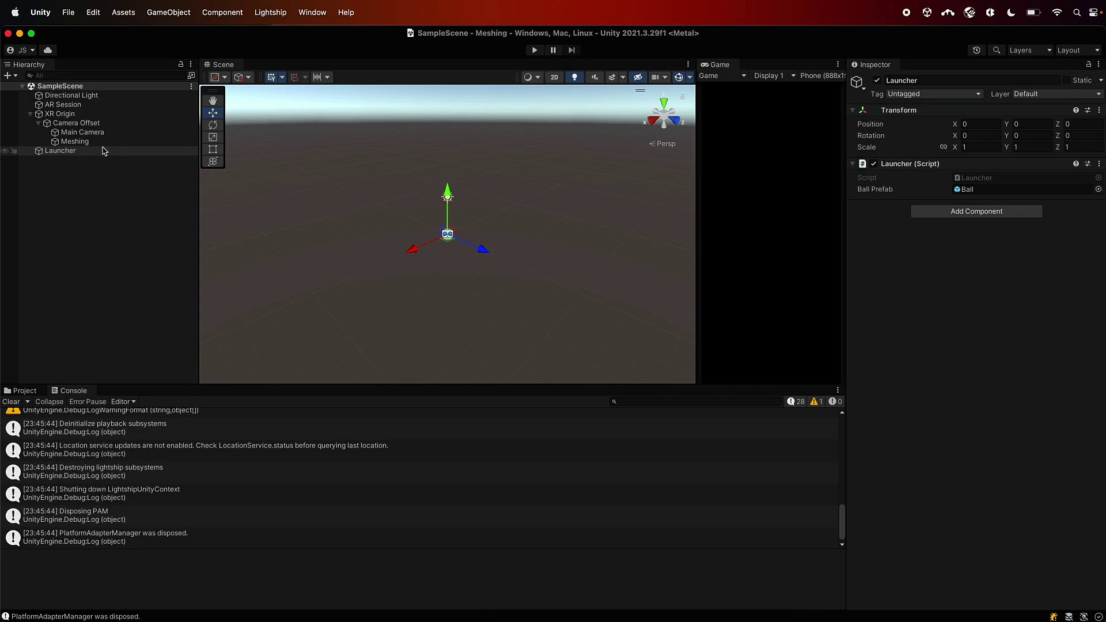
Step: Disable the Mesh Renderer on the MeshPrefab asset in the Scenes folder
click(979, 190)
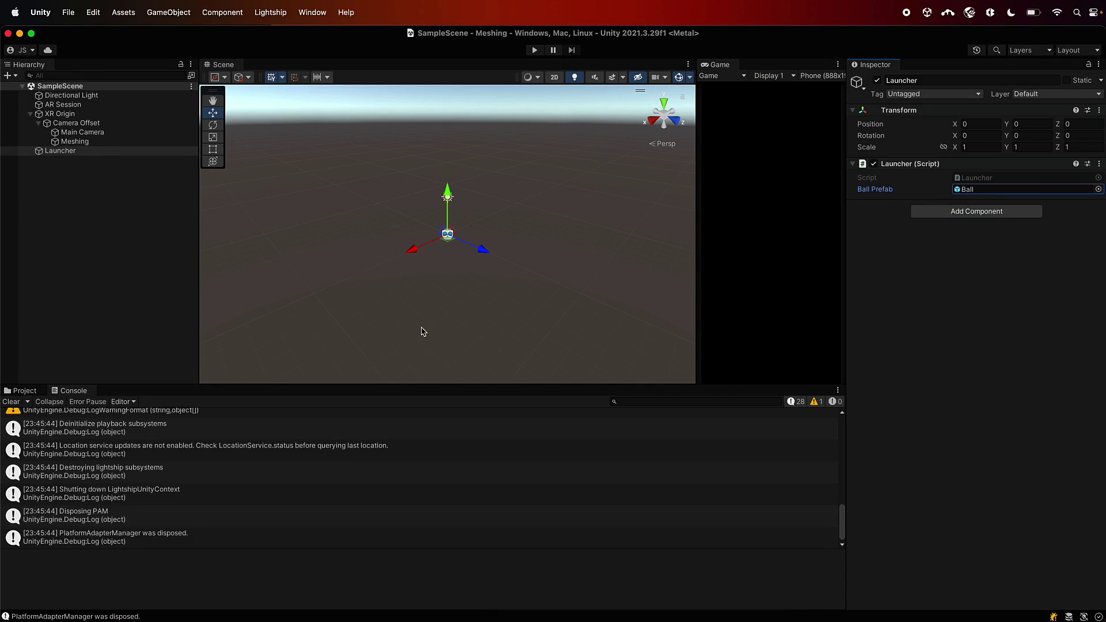
click(25, 391)
click(154, 457)
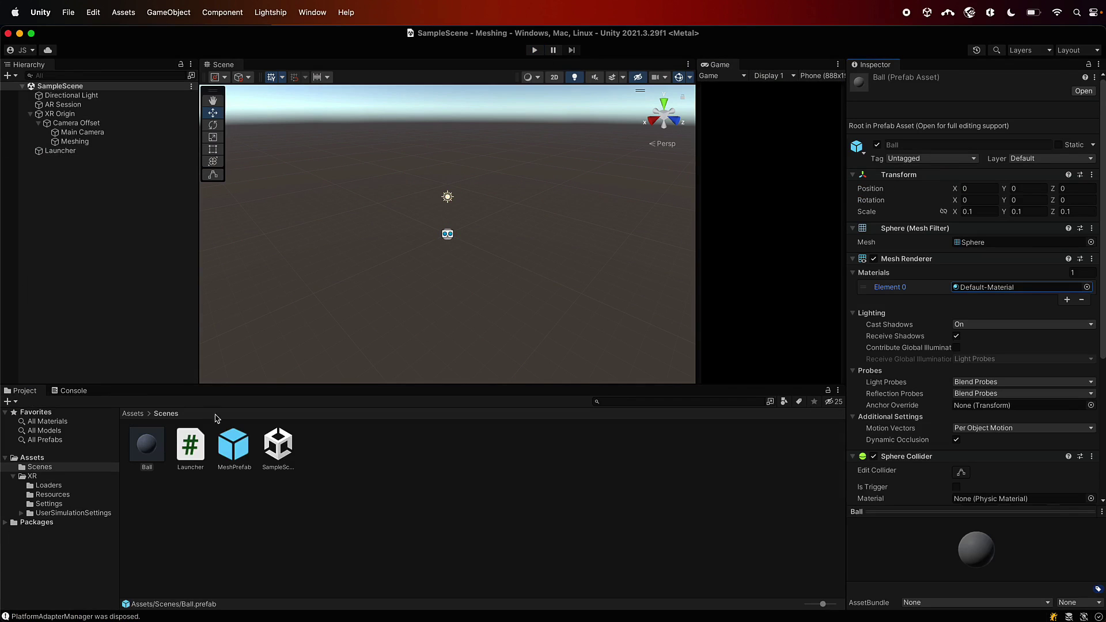
click(236, 450)
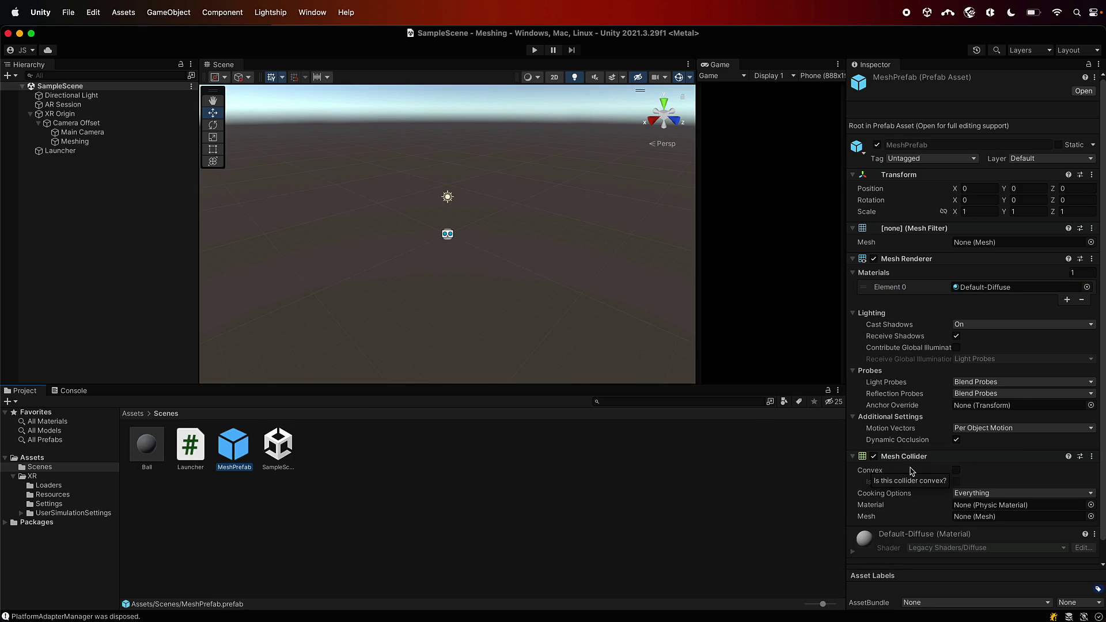
click(874, 259)
Step: Test launching balls in play mode with the mesh rendering disabled, and stop playback
click(536, 51)
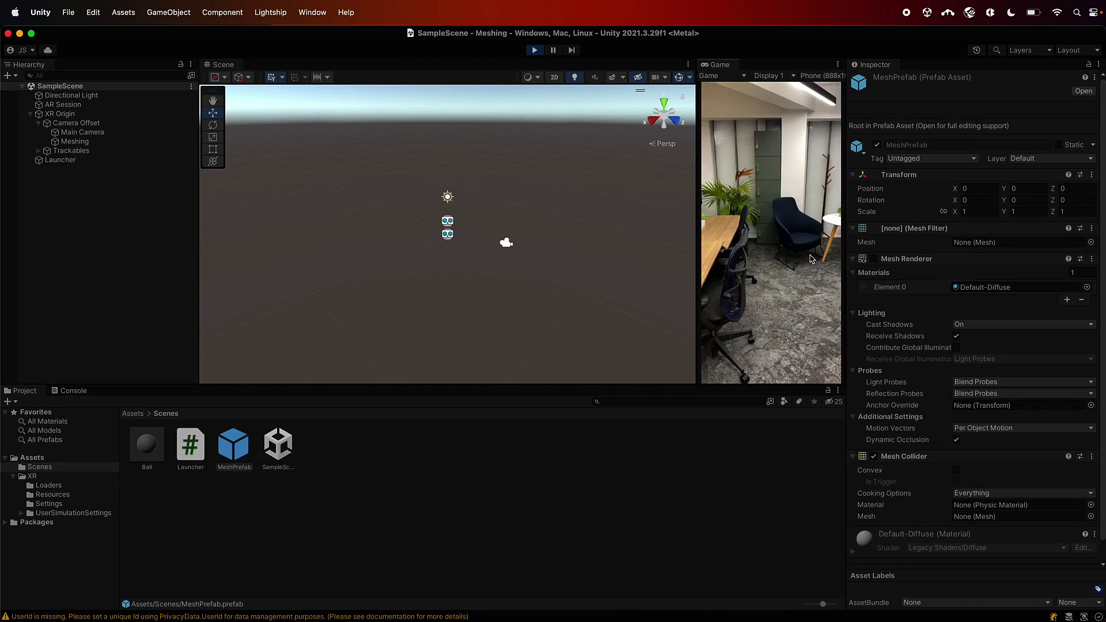
click(794, 248)
drag(806, 261, 827, 343)
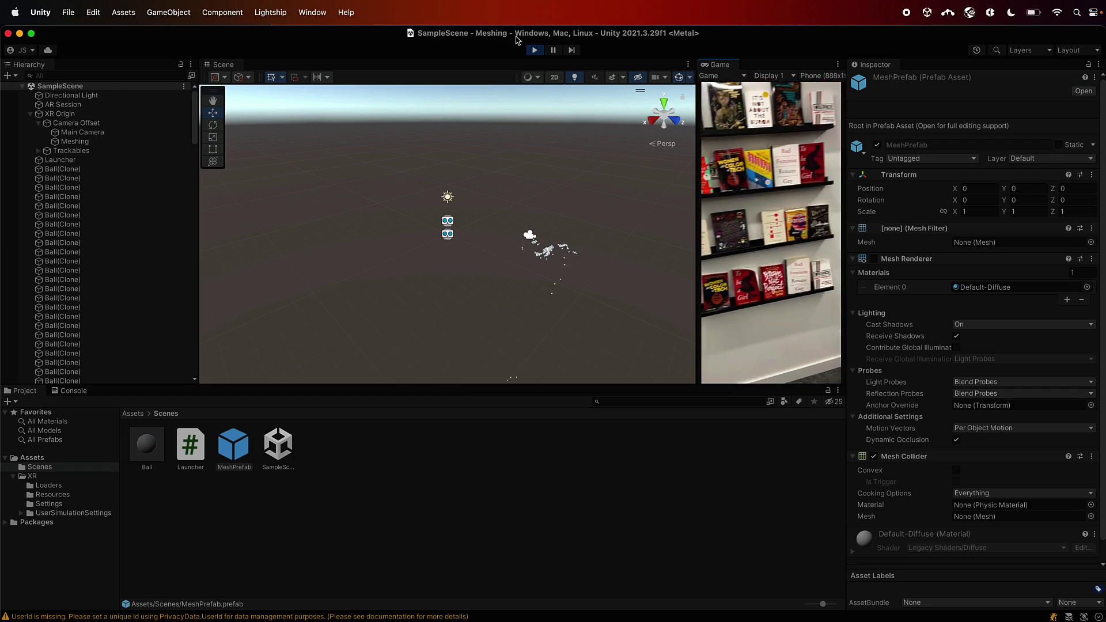
click(534, 50)
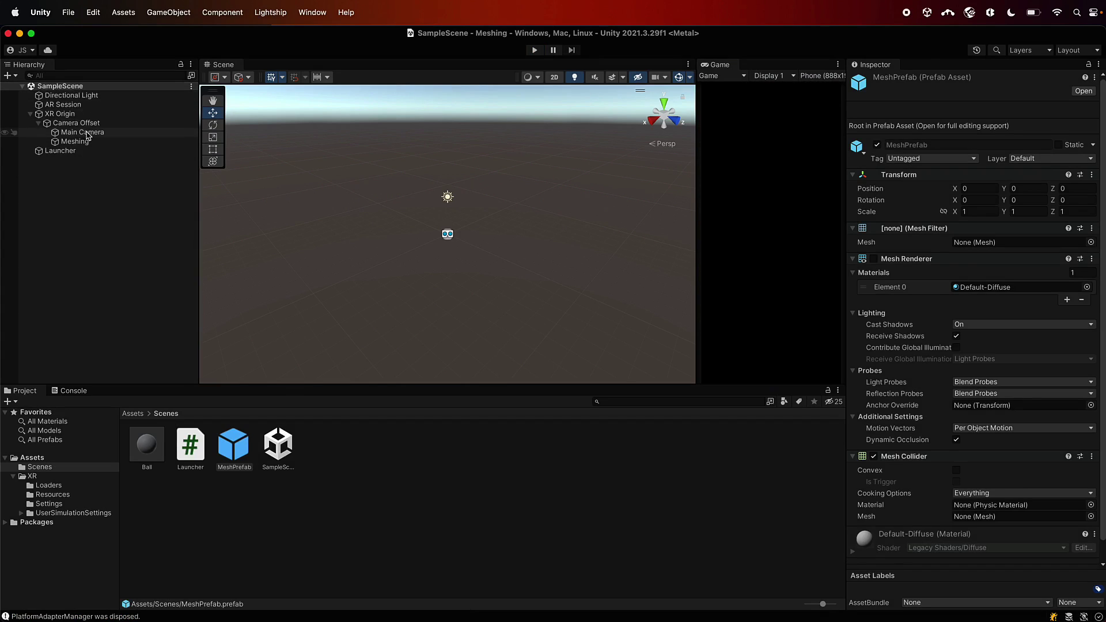
Step: Add an AR Occlusion Manager component to the Main Camera and save the scene
click(84, 132)
scroll(927, 284, down, 5)
click(932, 595)
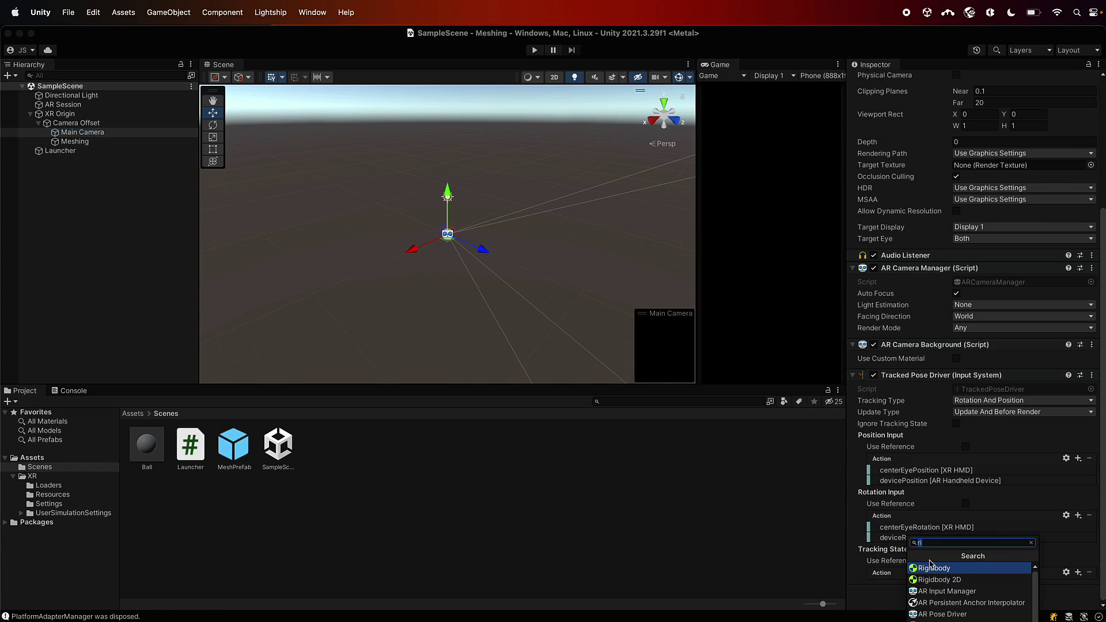
text(occl)
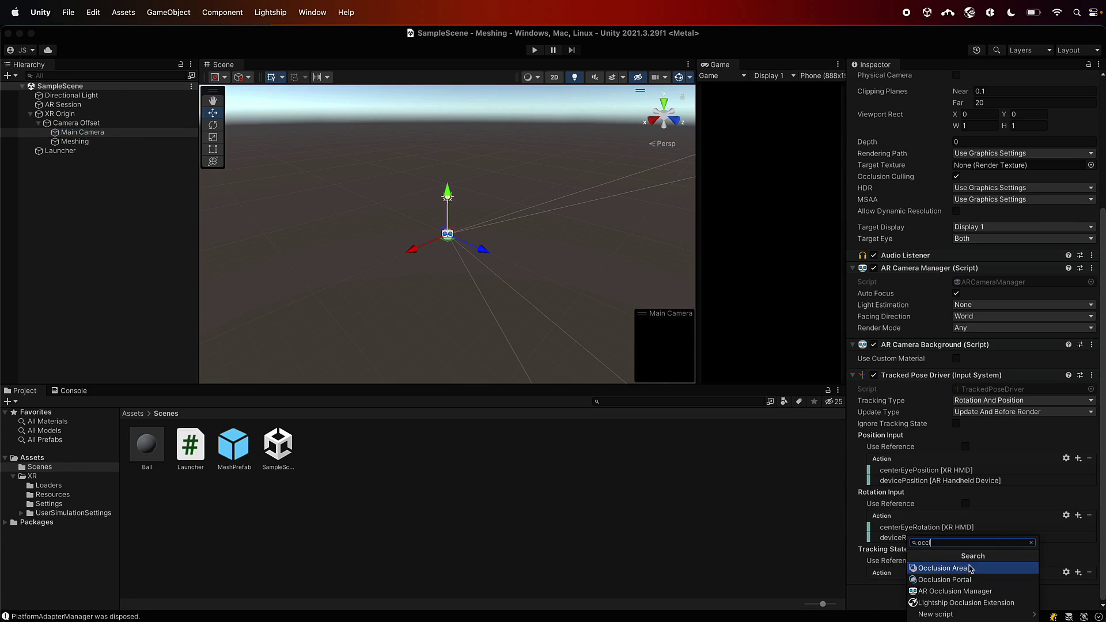
click(954, 591)
scroll(954, 505, down, 3)
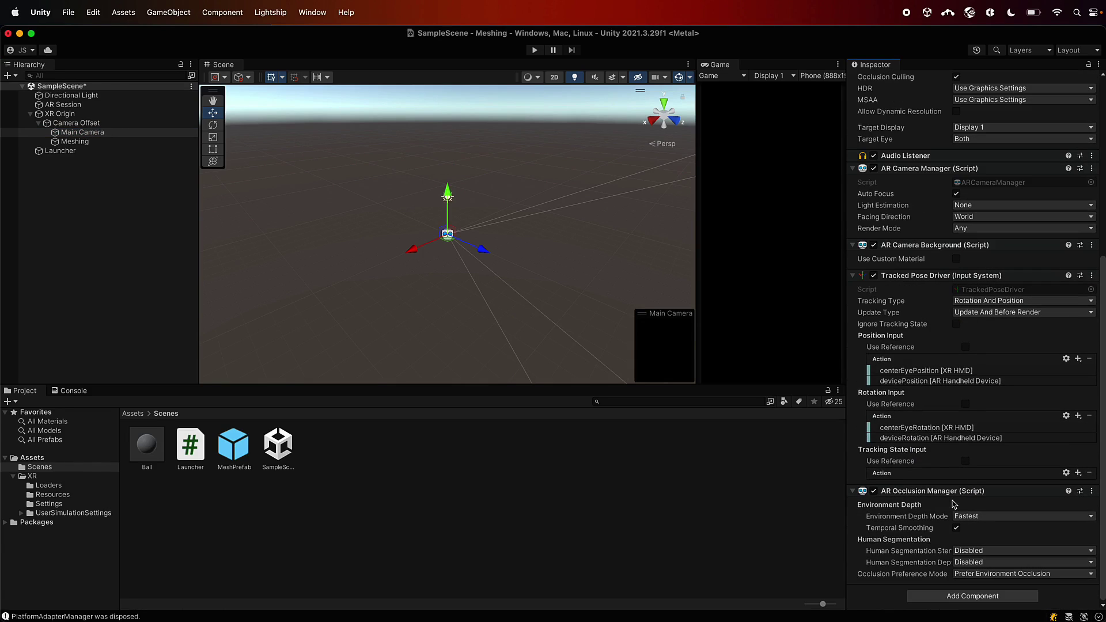
key(super+s)
Step: Test ball launching with occlusion in play mode, firing balls at the table and the mascot, and stop playback
click(531, 50)
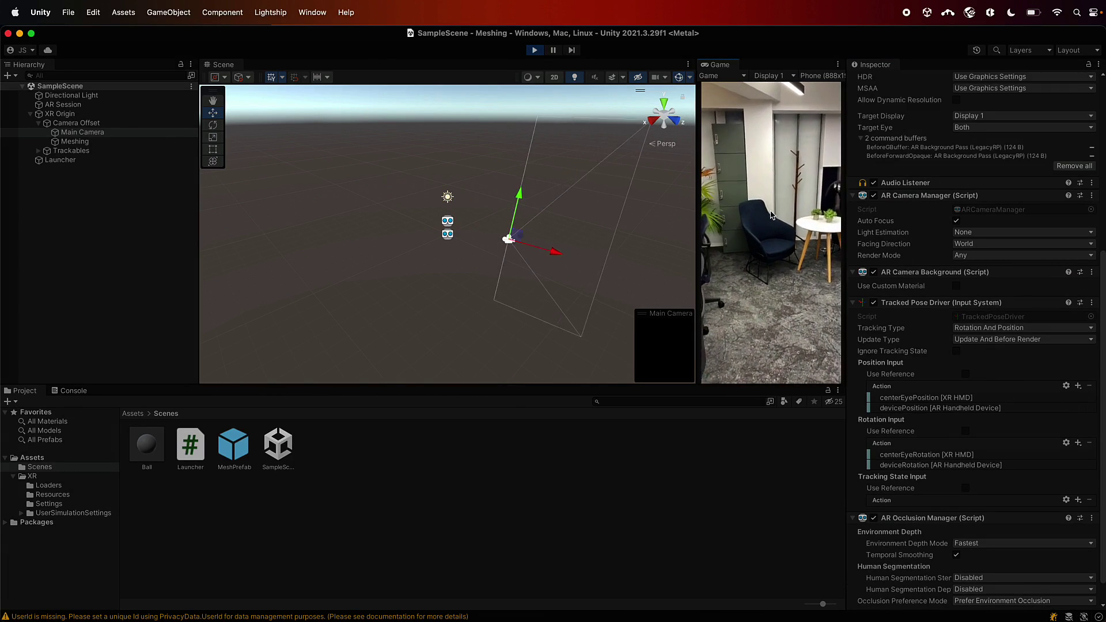
click(781, 255)
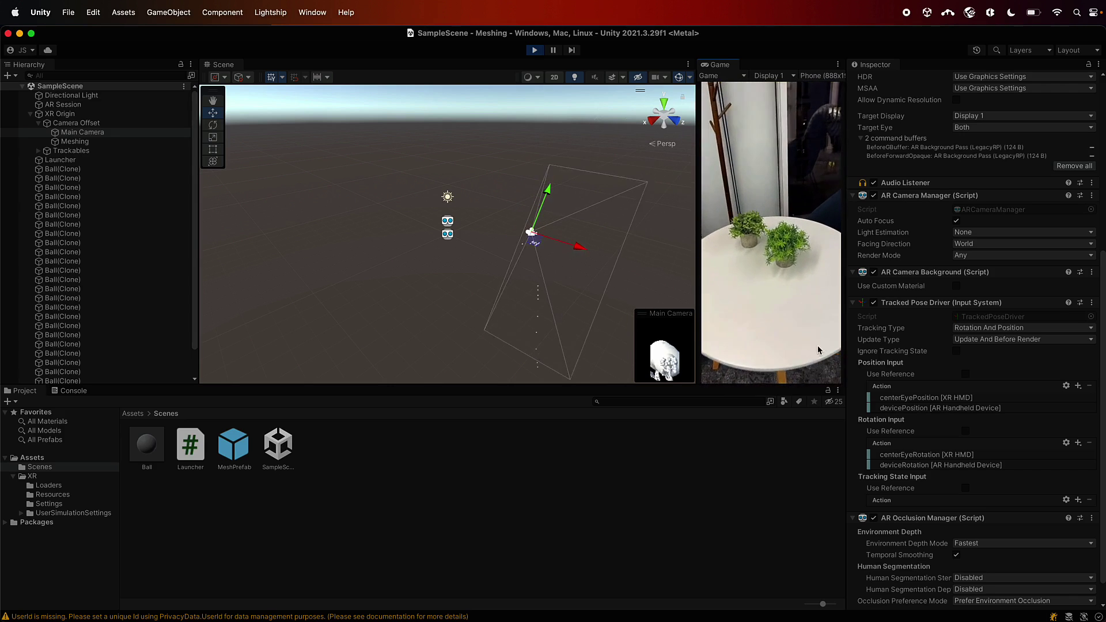
click(755, 213)
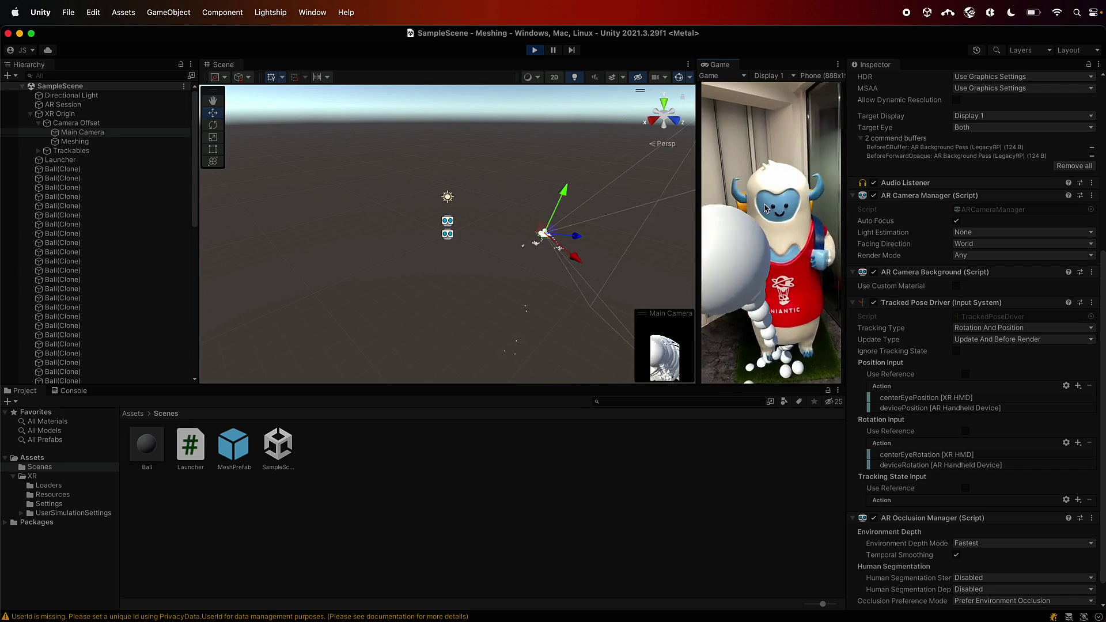
click(765, 208)
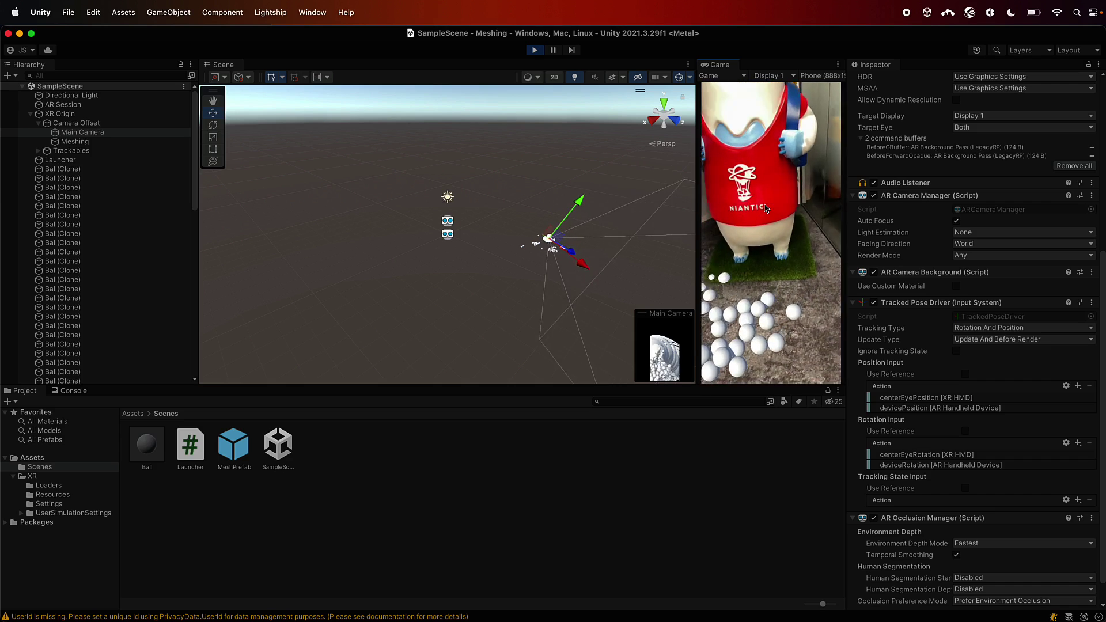
click(764, 207)
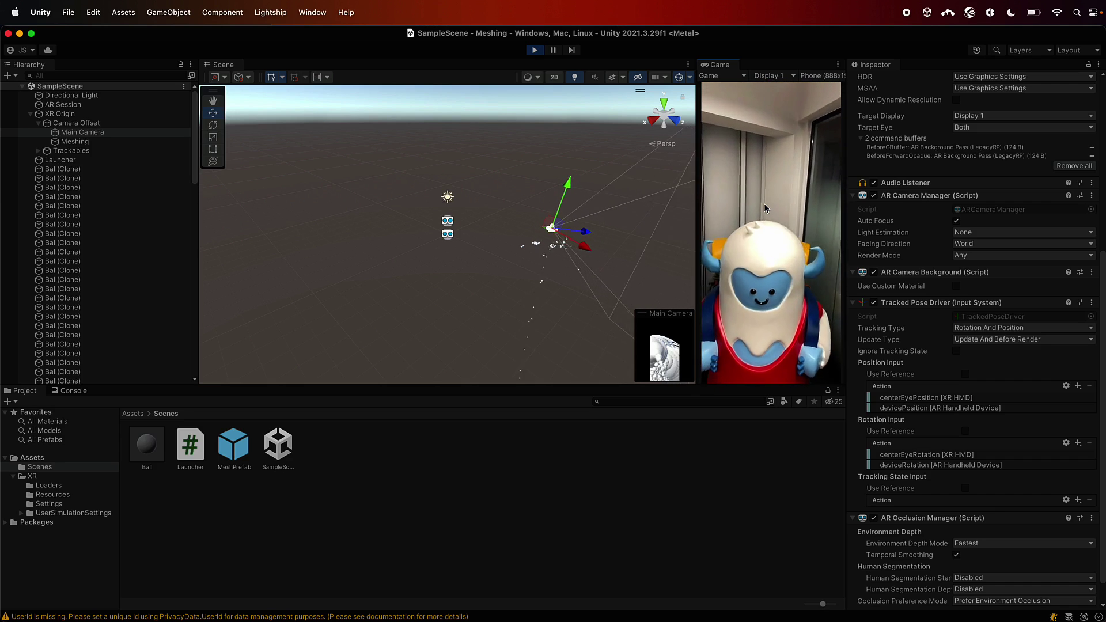
click(763, 203)
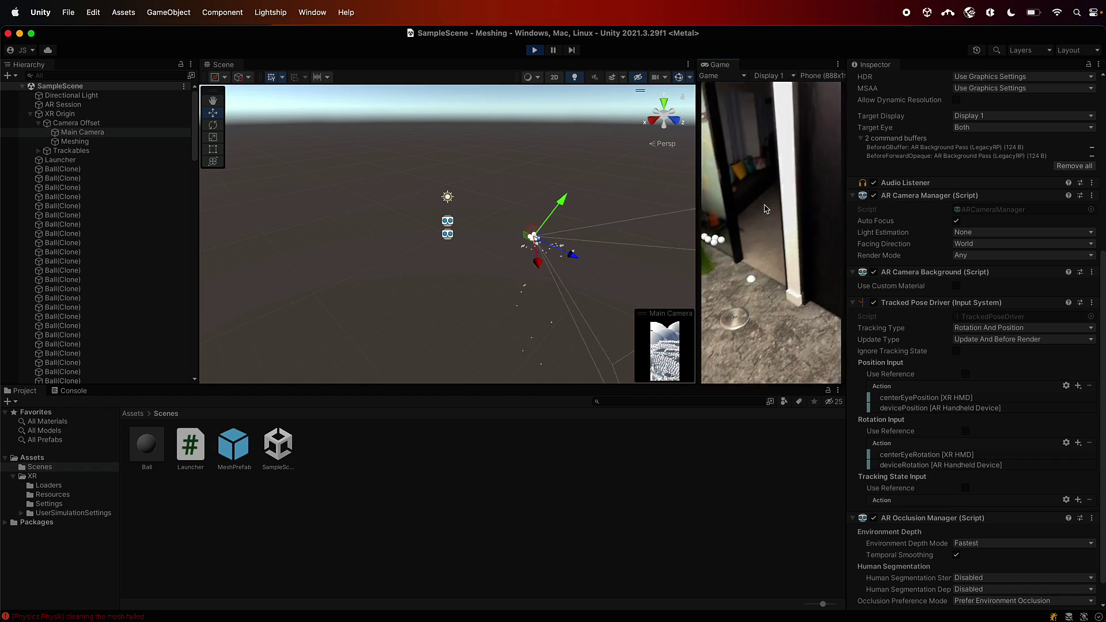
click(534, 50)
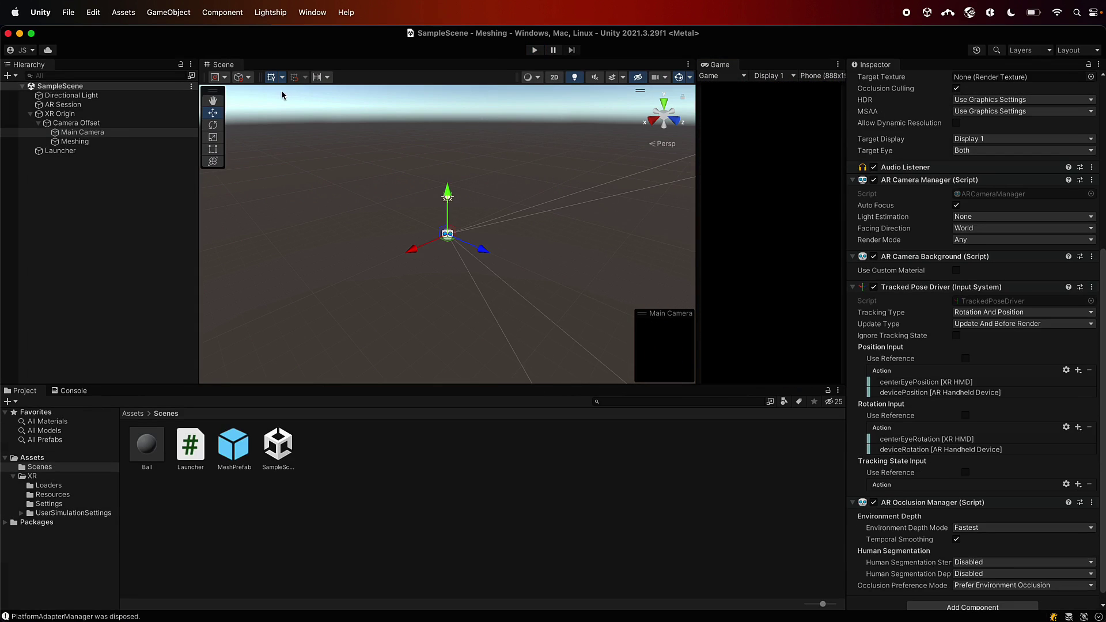
Step: Re-enable the Mesh Renderer on the MeshPrefab asset
click(75, 141)
click(153, 450)
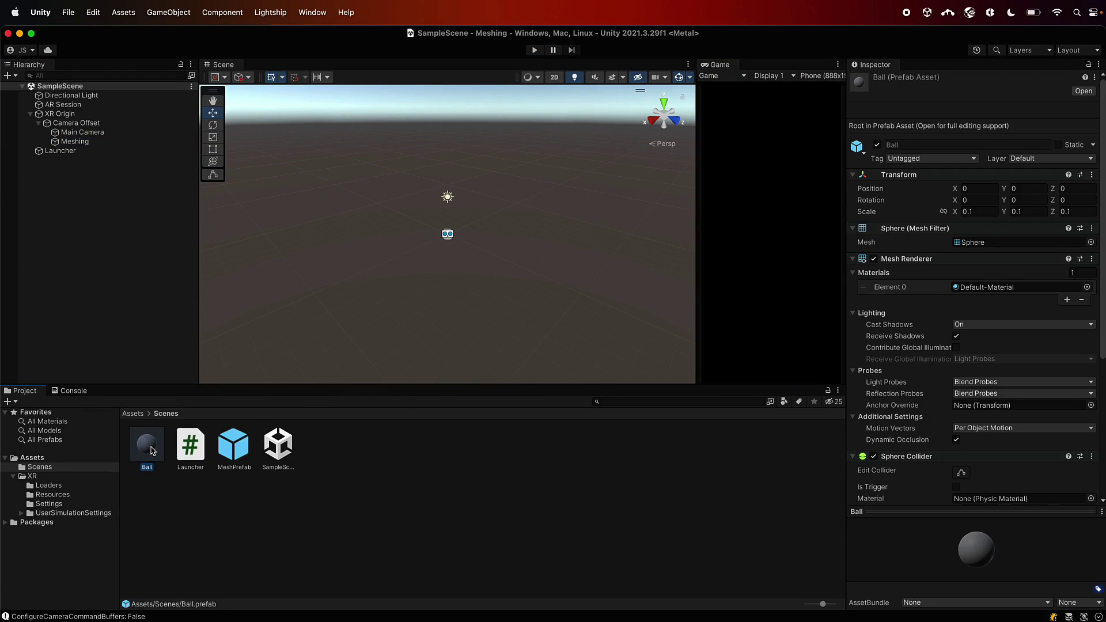
click(241, 449)
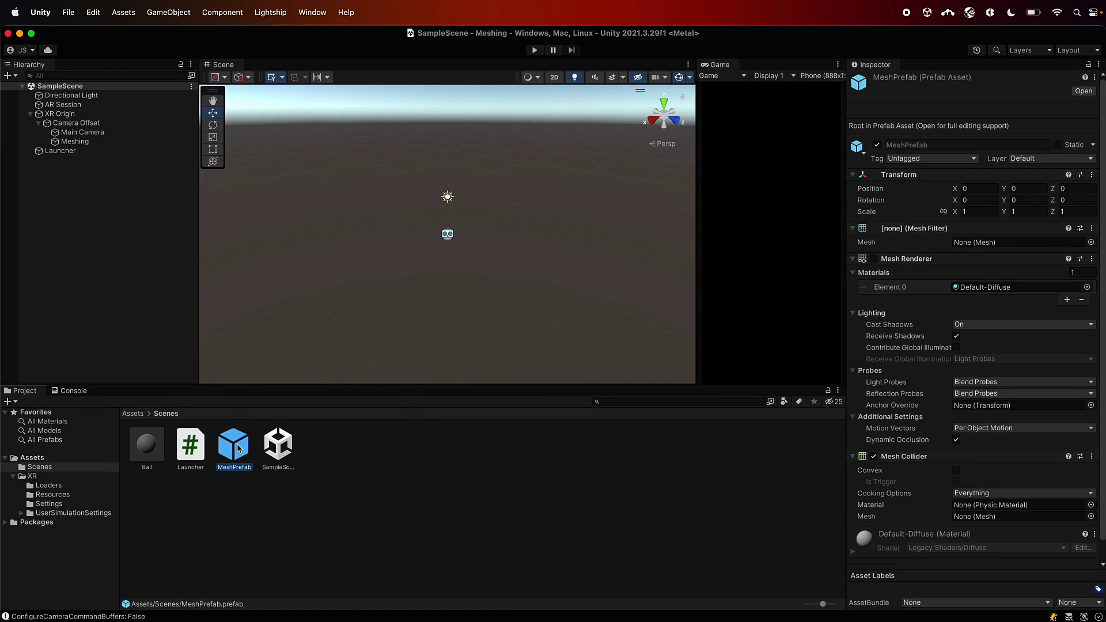
click(874, 259)
Step: Create an unlit shader named InvisibleWithShadows in the Scenes folder and open it for editing
click(368, 462)
right_click(323, 449)
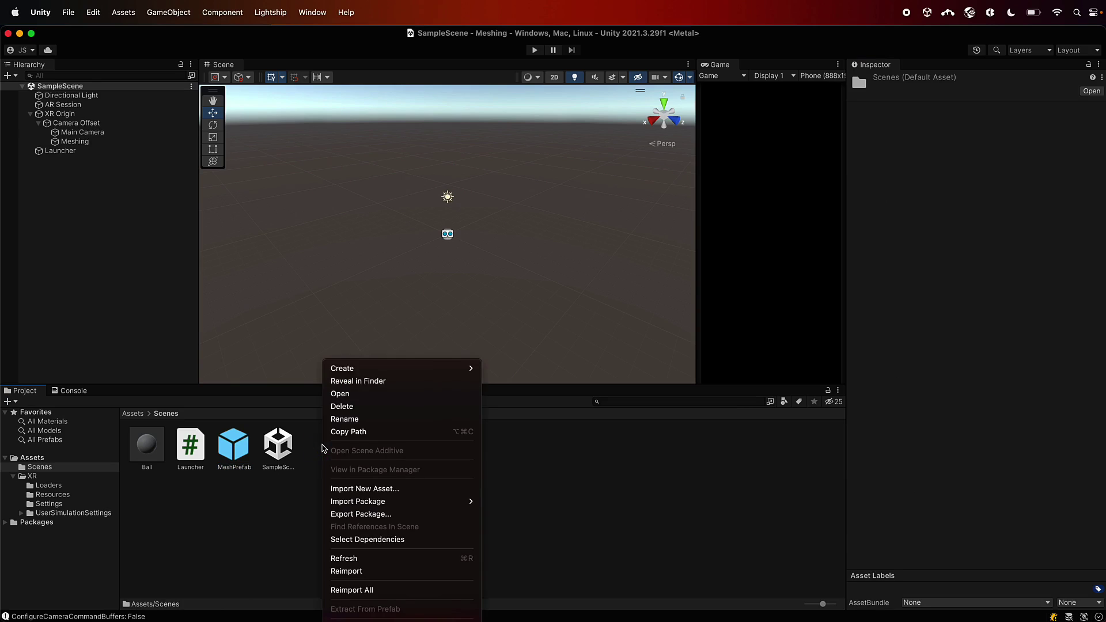
mouse_move(365, 370)
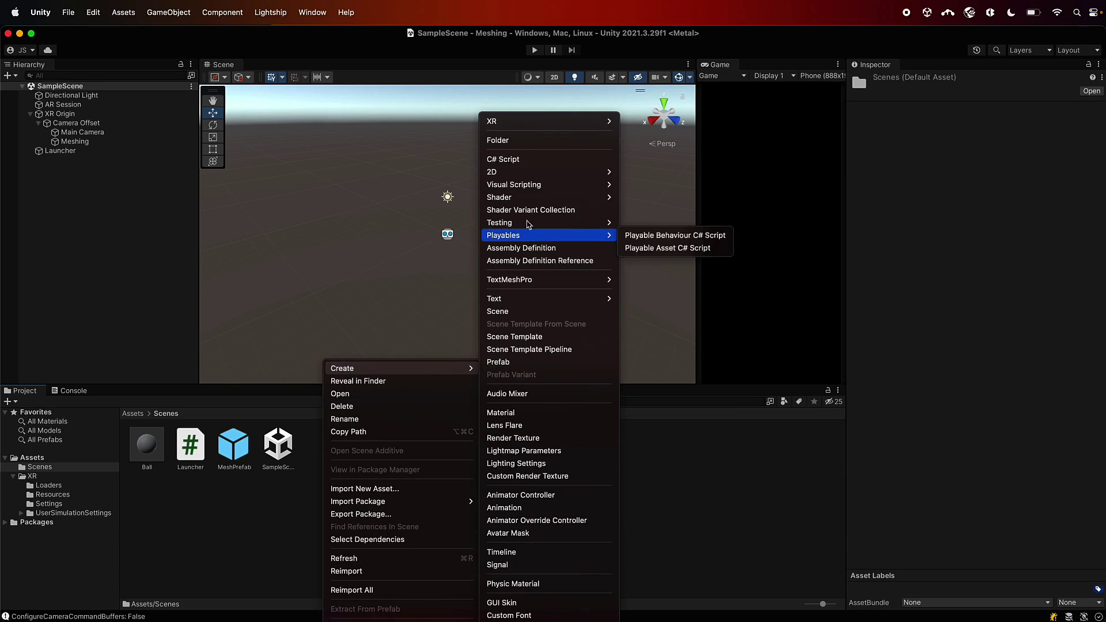
mouse_move(528, 178)
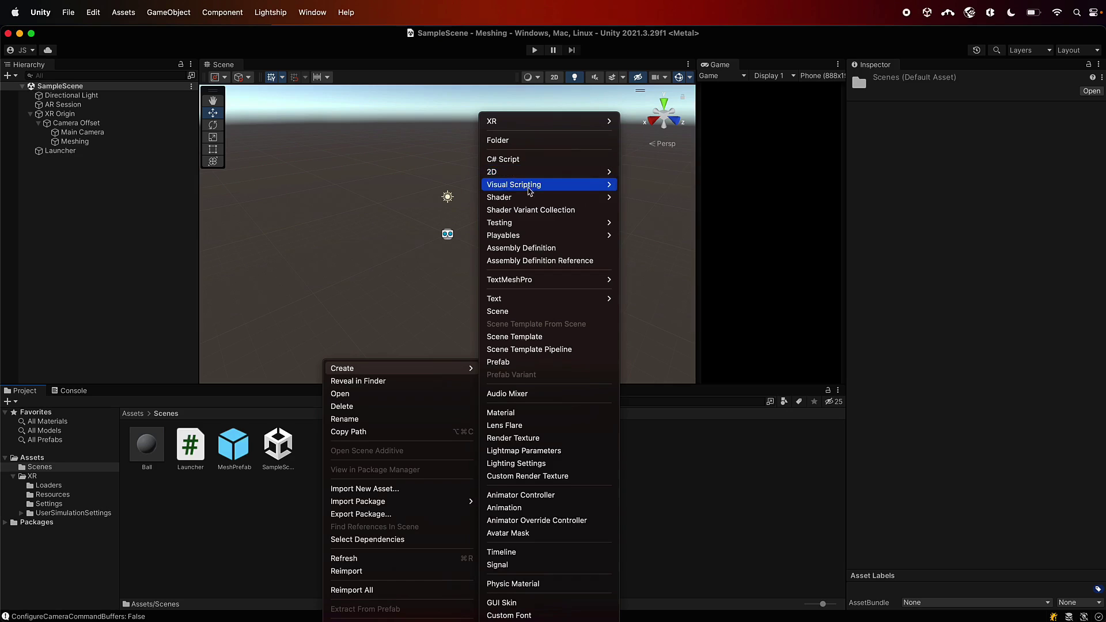
mouse_move(590, 204)
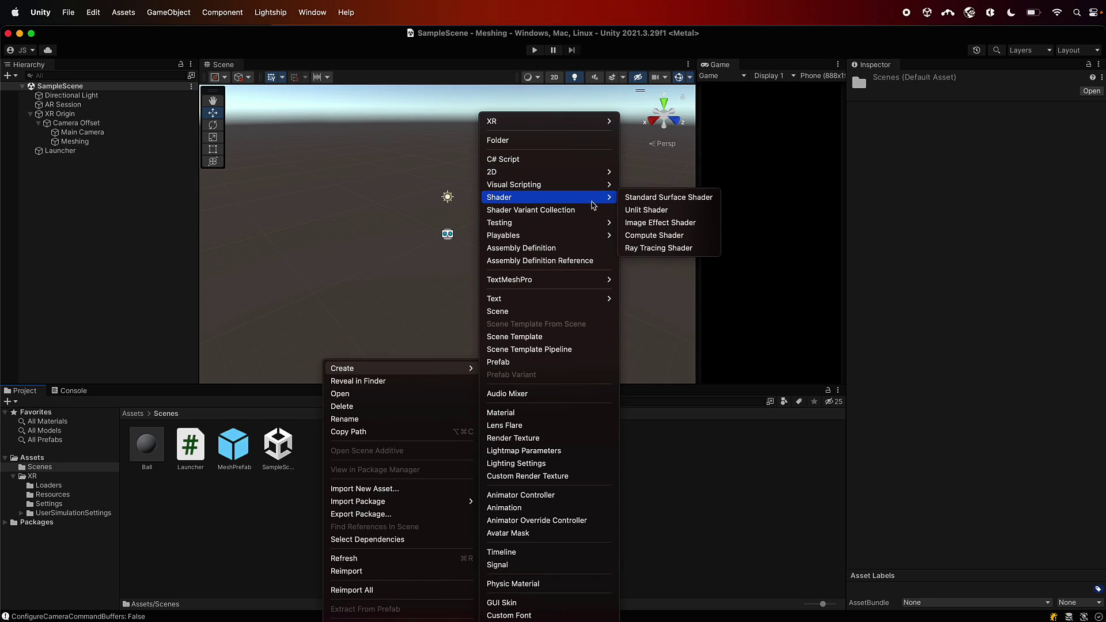
click(650, 209)
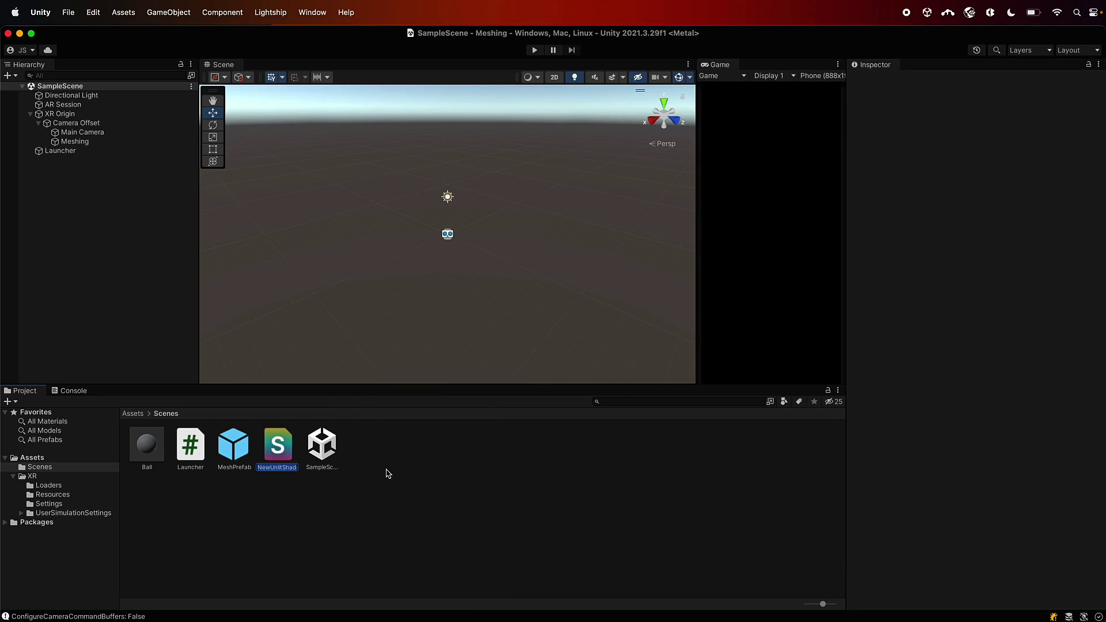
key(BackSpace)
text(InvisibleWithShado)
text(ws)
key(Return)
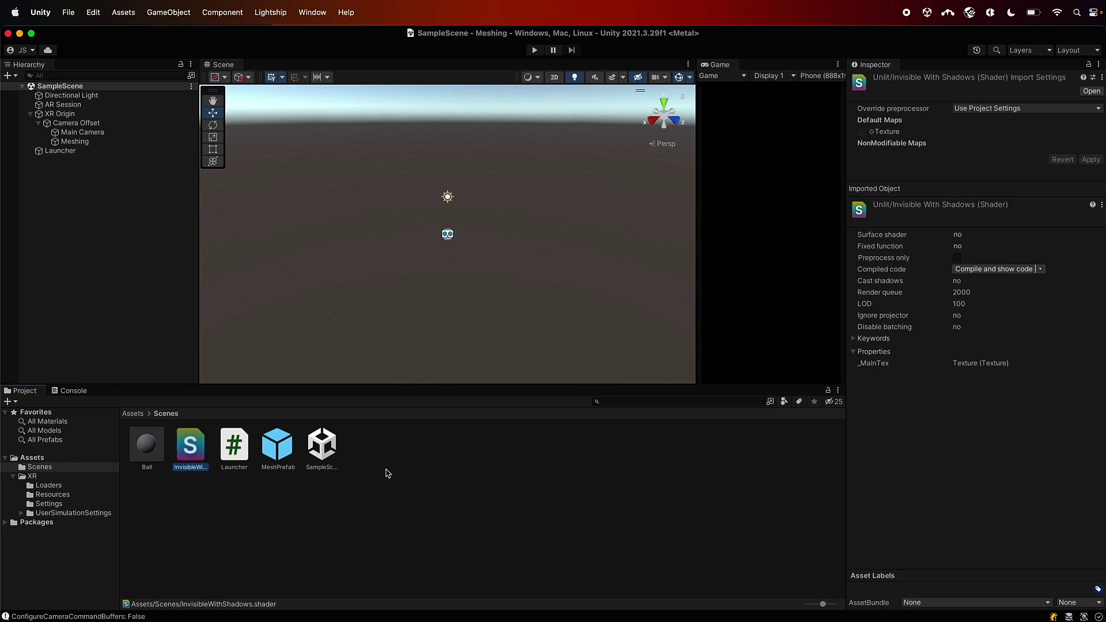
double_click(194, 455)
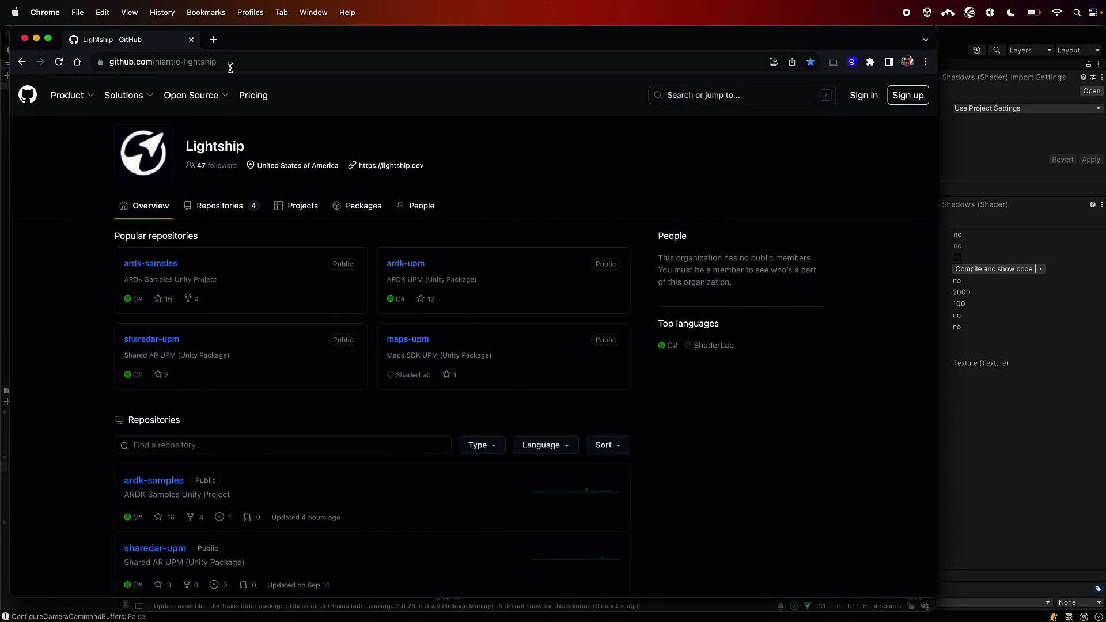
Step: Open InvisibleMeshWithShadows.shader from the Assets/Samples/GameBoard/Shaders folder of the ardk-samples repository
click(147, 268)
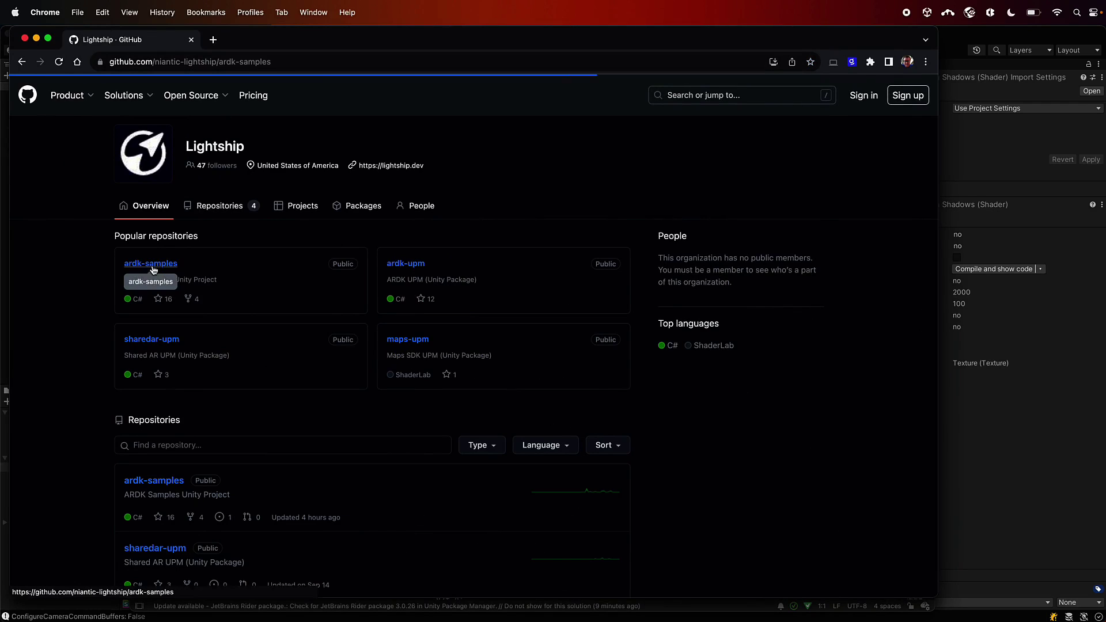
click(167, 267)
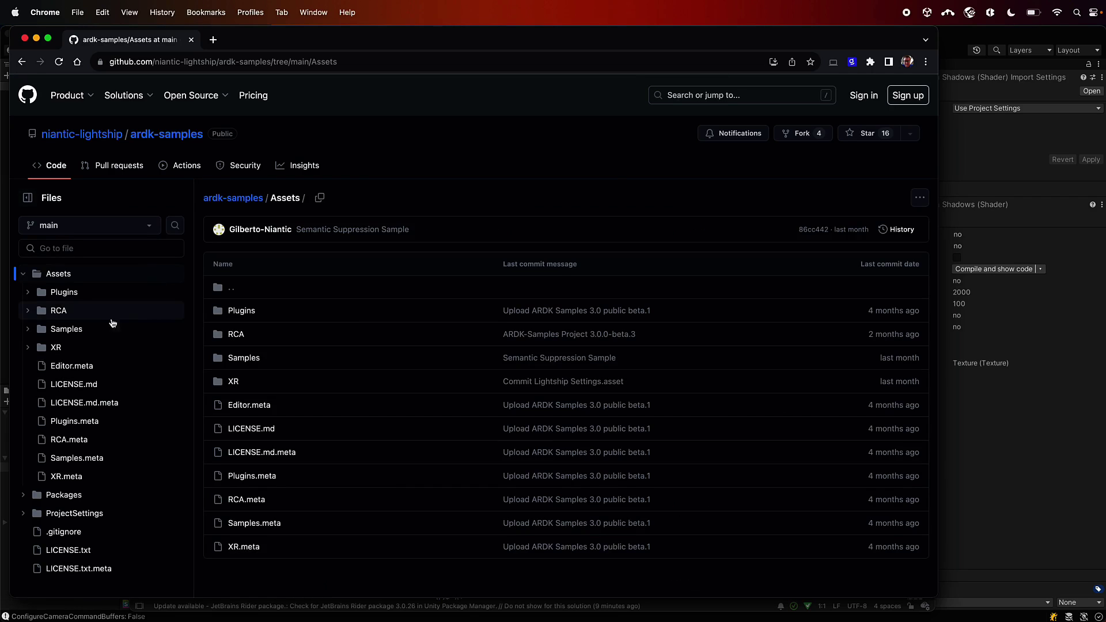
click(73, 330)
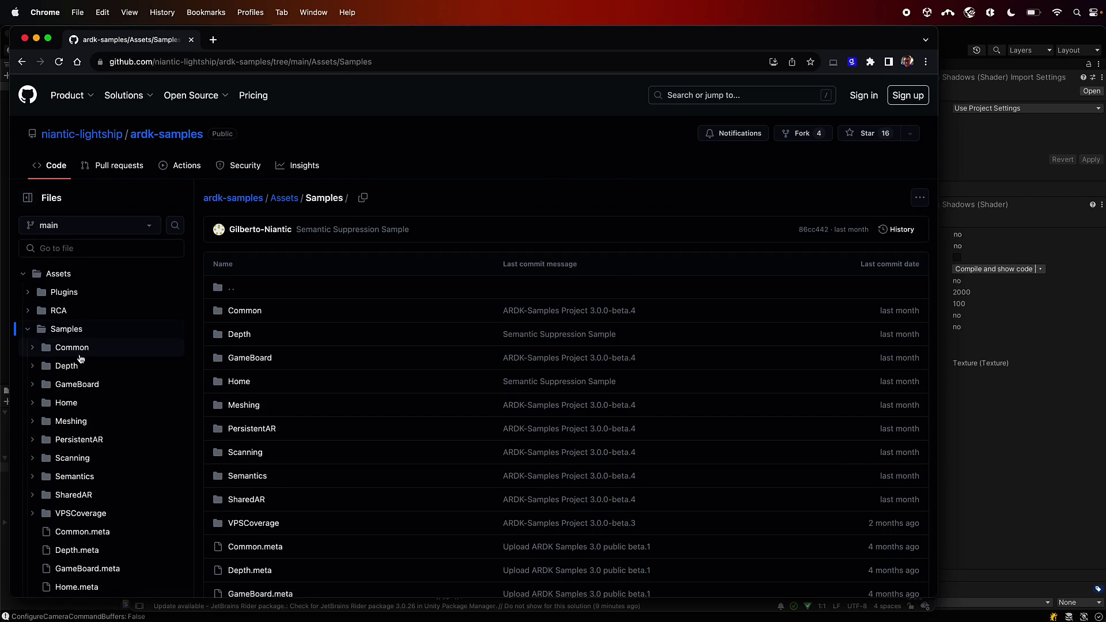
click(88, 386)
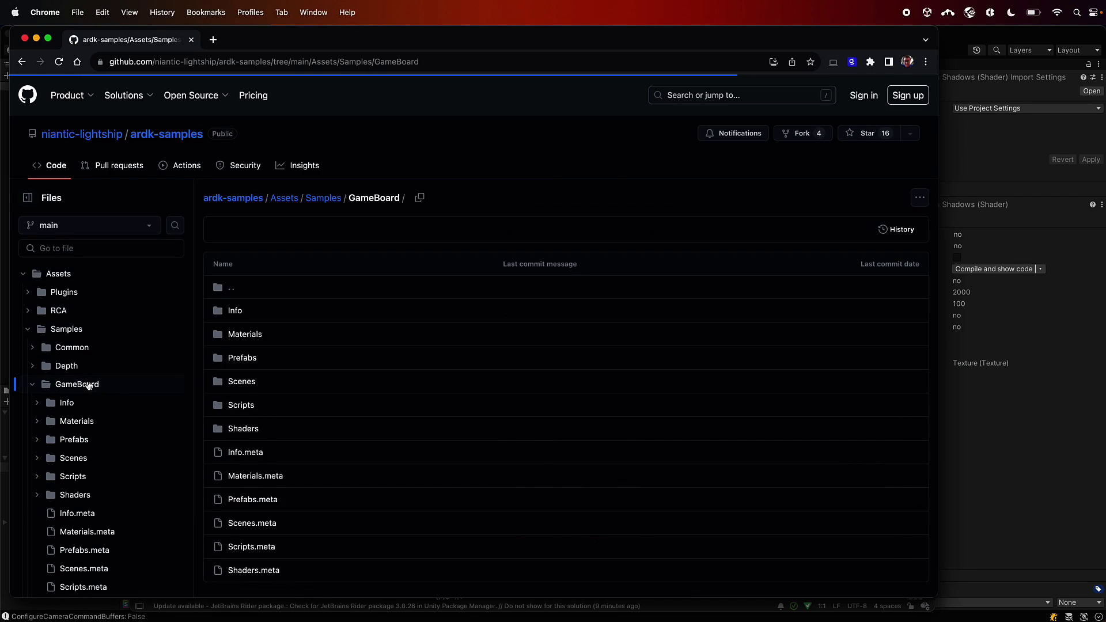
click(242, 430)
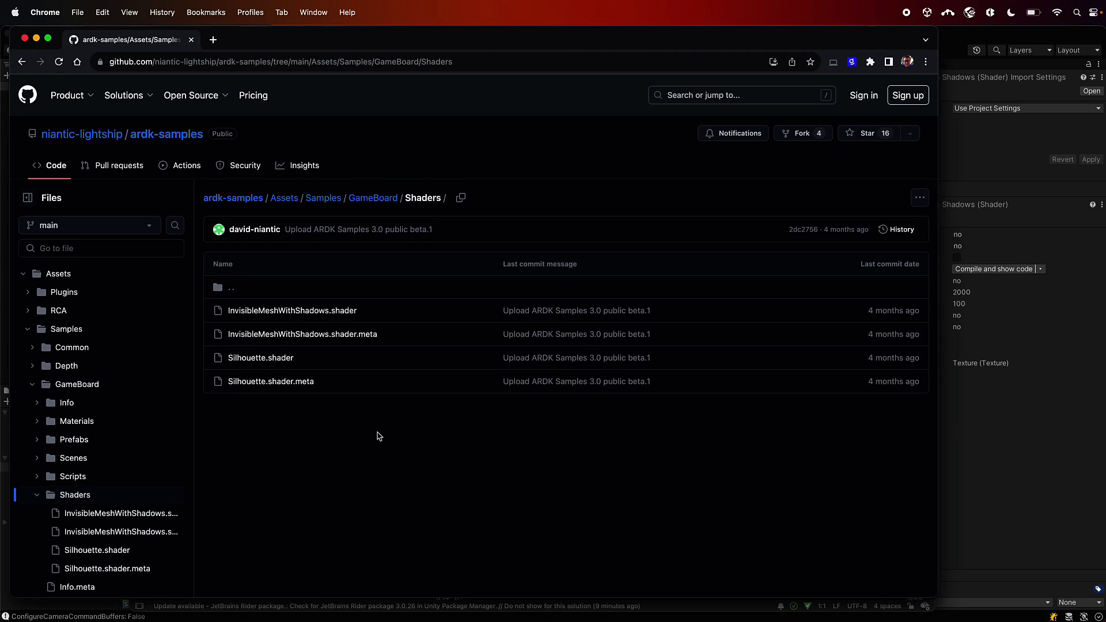
click(281, 314)
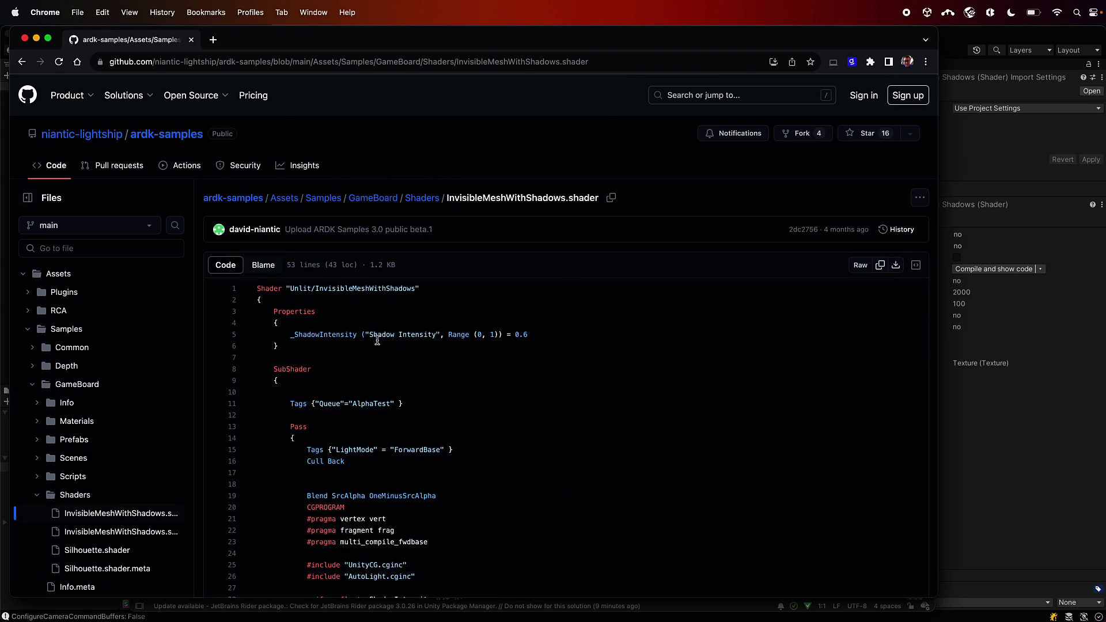
Step: Copy the whole sample shader code and replace the contents of InvisibleWithShadows.shader with it in Rider
drag(254, 288, 276, 560)
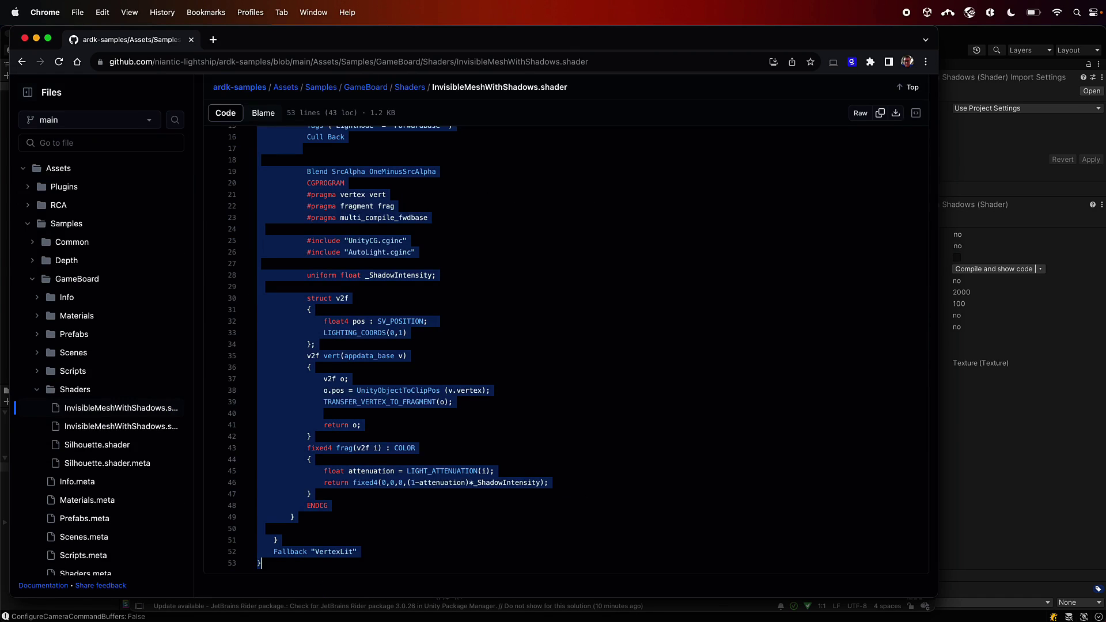
key(super+Tab)
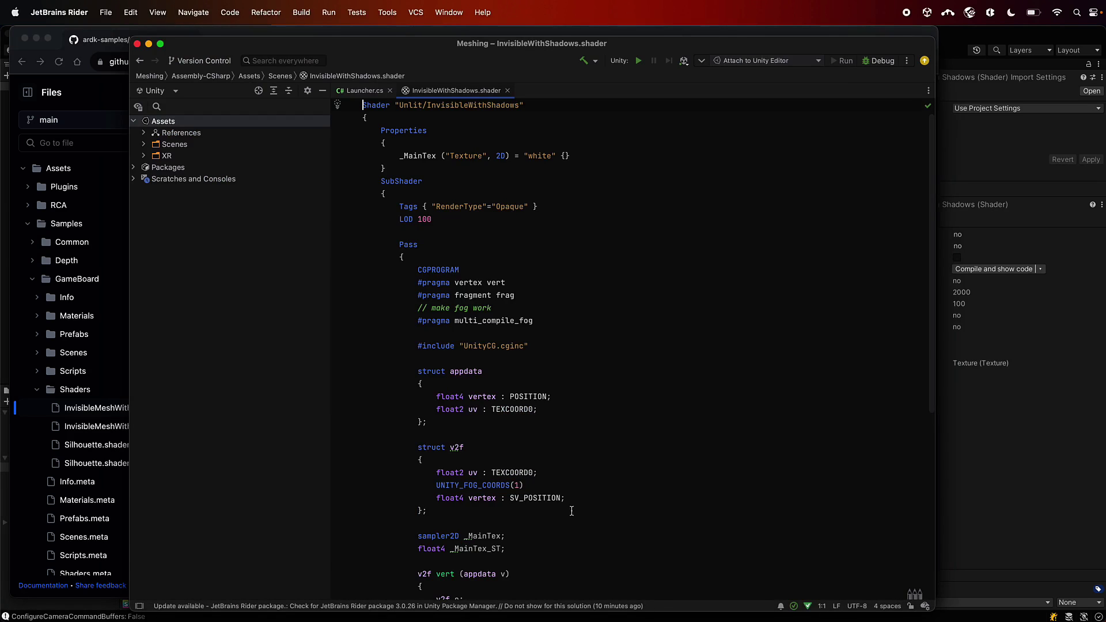
key(BackSpace)
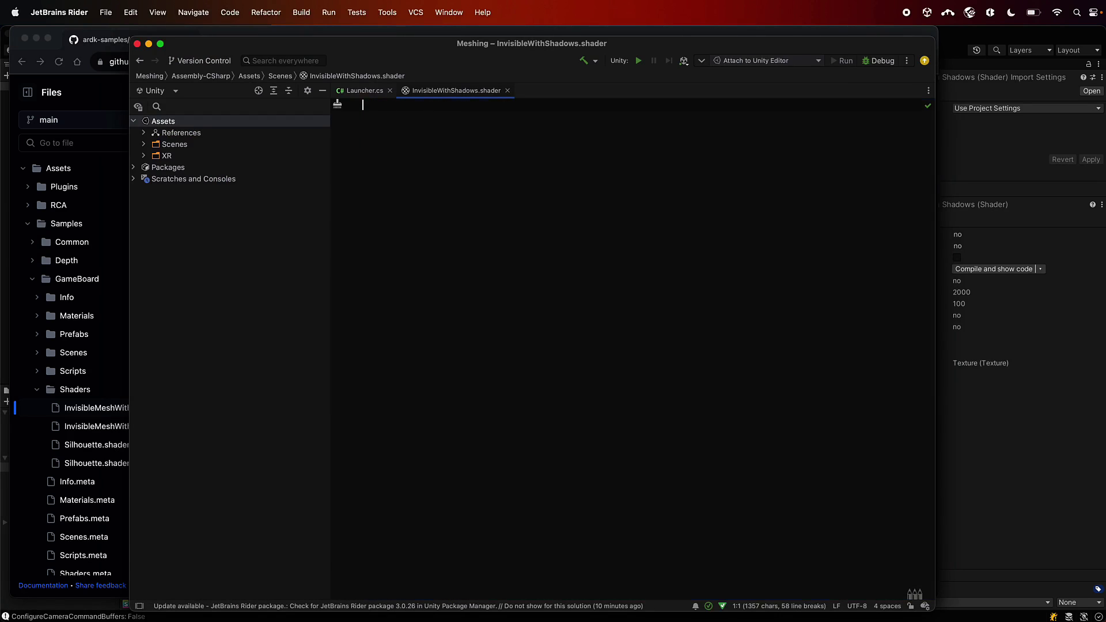
key(super+v)
scroll(525, 163, up, 5)
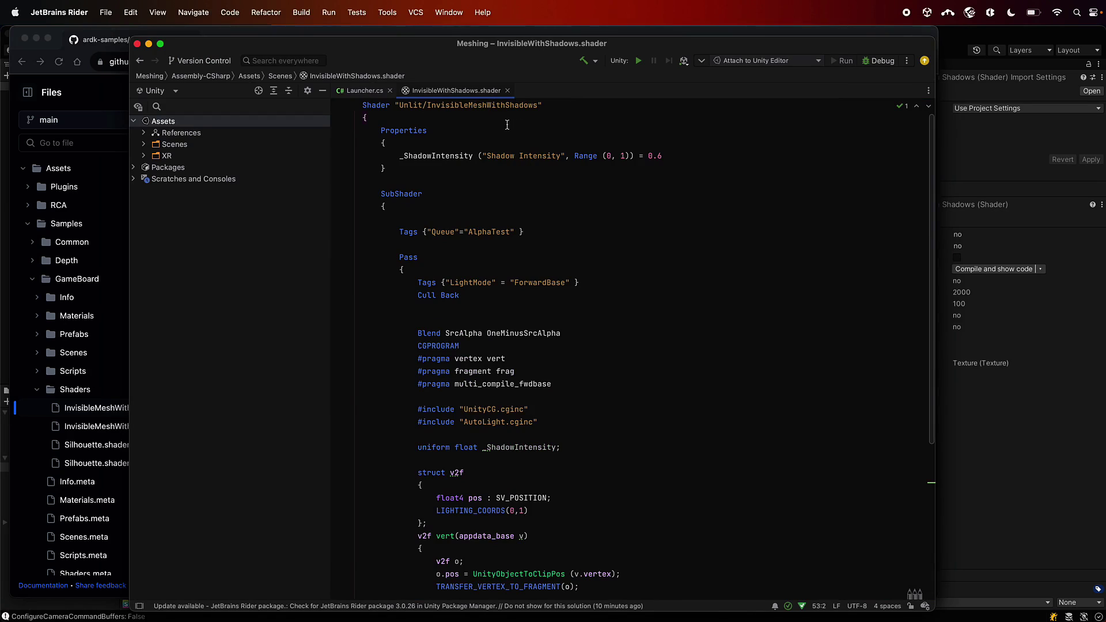
Step: Copy the shader name from the code, return to Unity and create a material named InvisibleMeshWithShadowsMat in the Scenes folder
double_click(507, 106)
key(super+c)
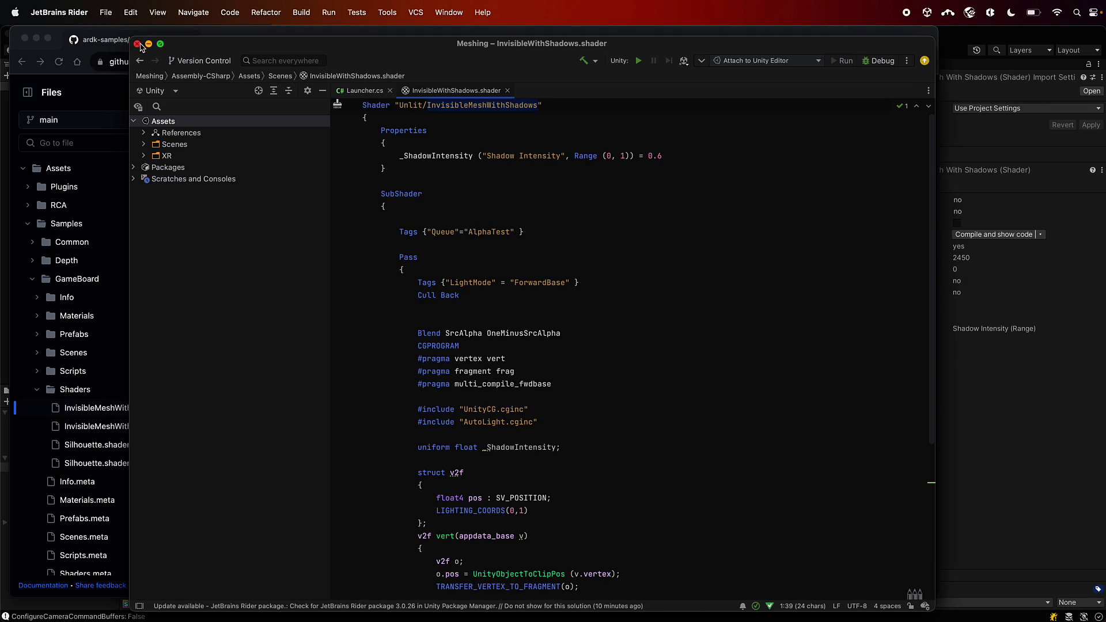
click(138, 44)
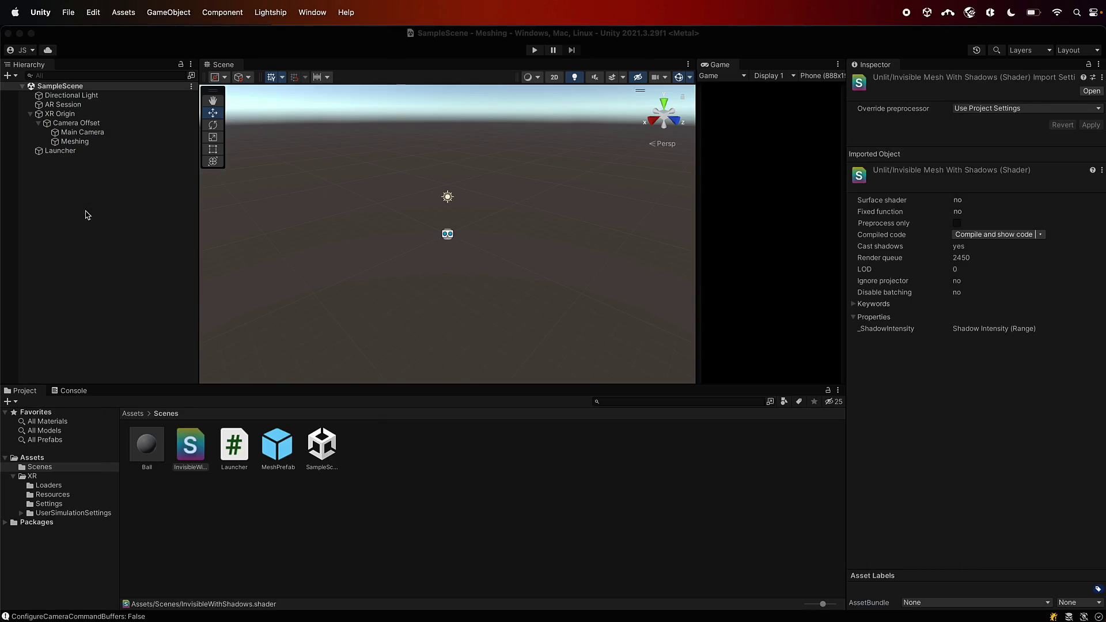
right_click(380, 474)
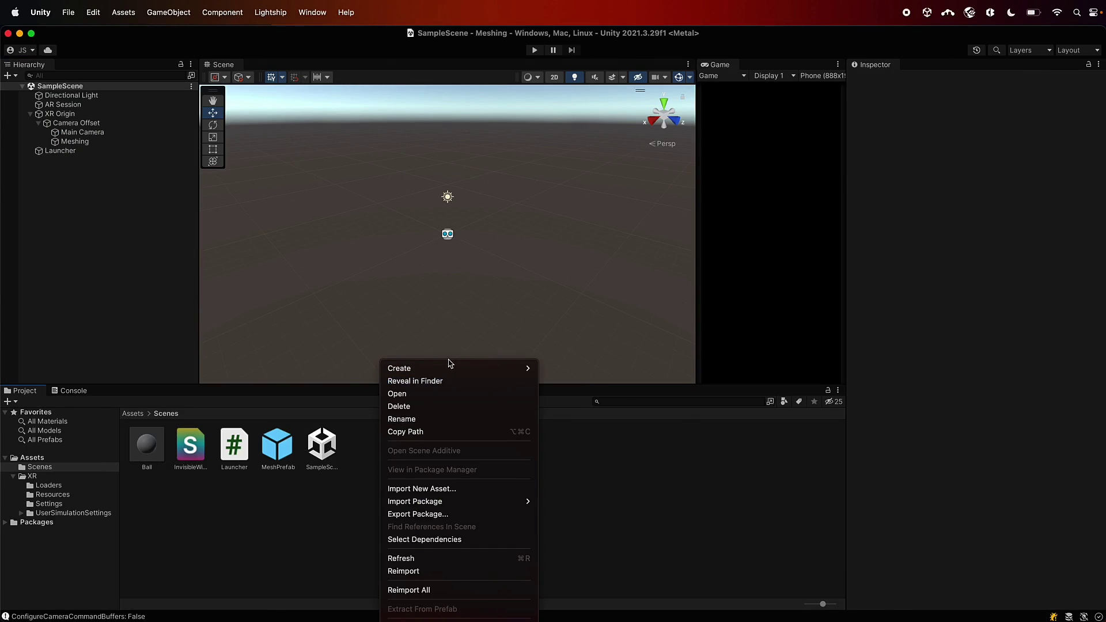
mouse_move(448, 373)
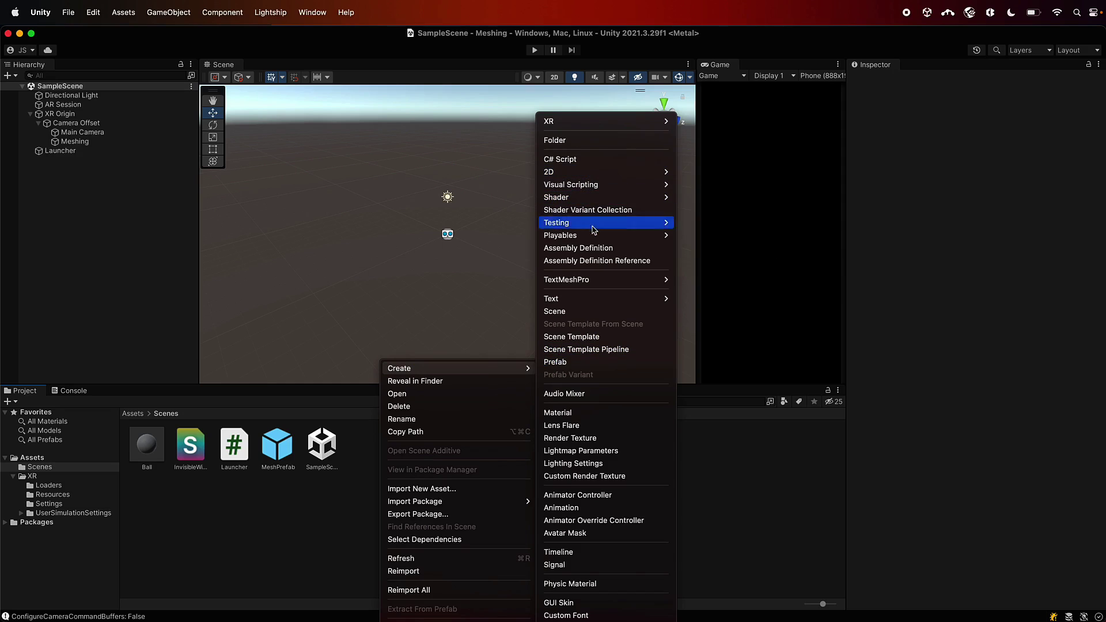
click(584, 412)
key(super+v)
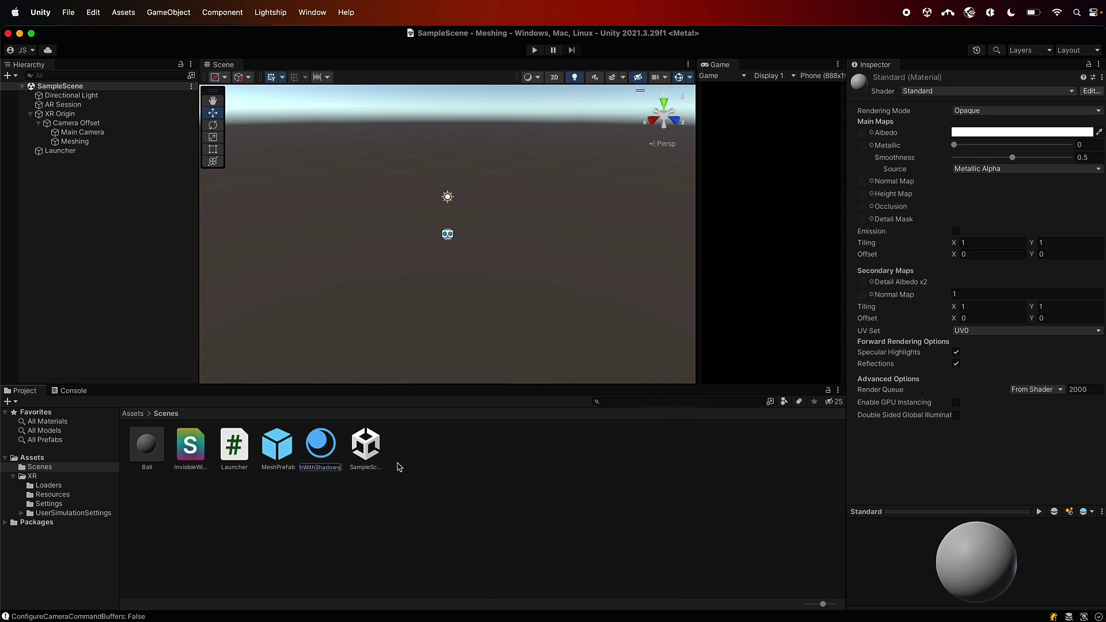
key(Return)
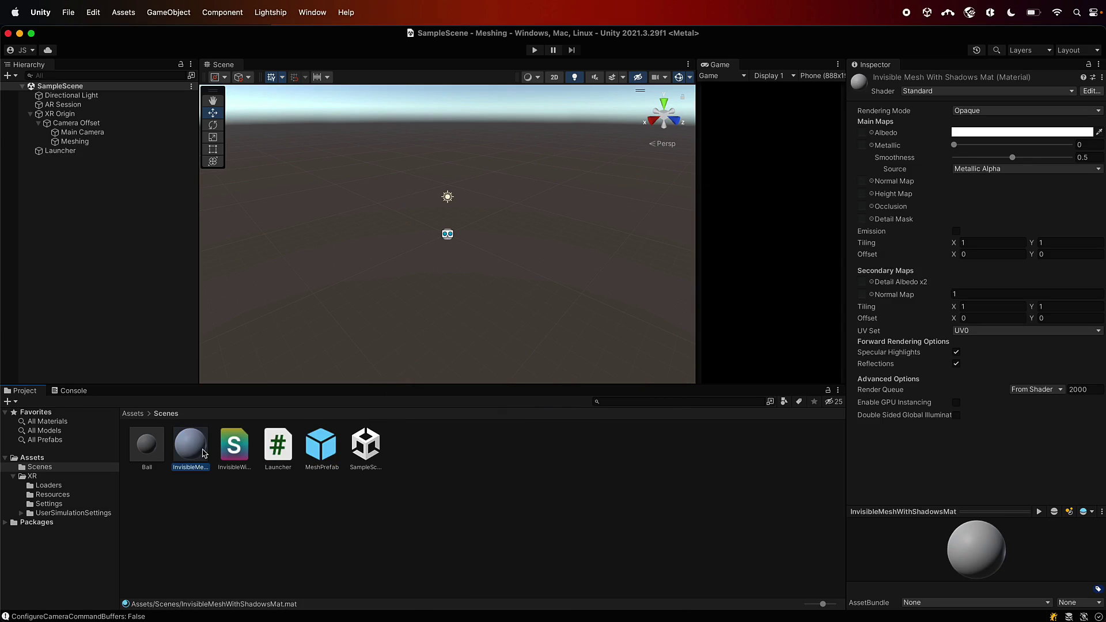
Step: Assign the Unlit/InvisibleMeshWithShadows shader to the new material
click(960, 90)
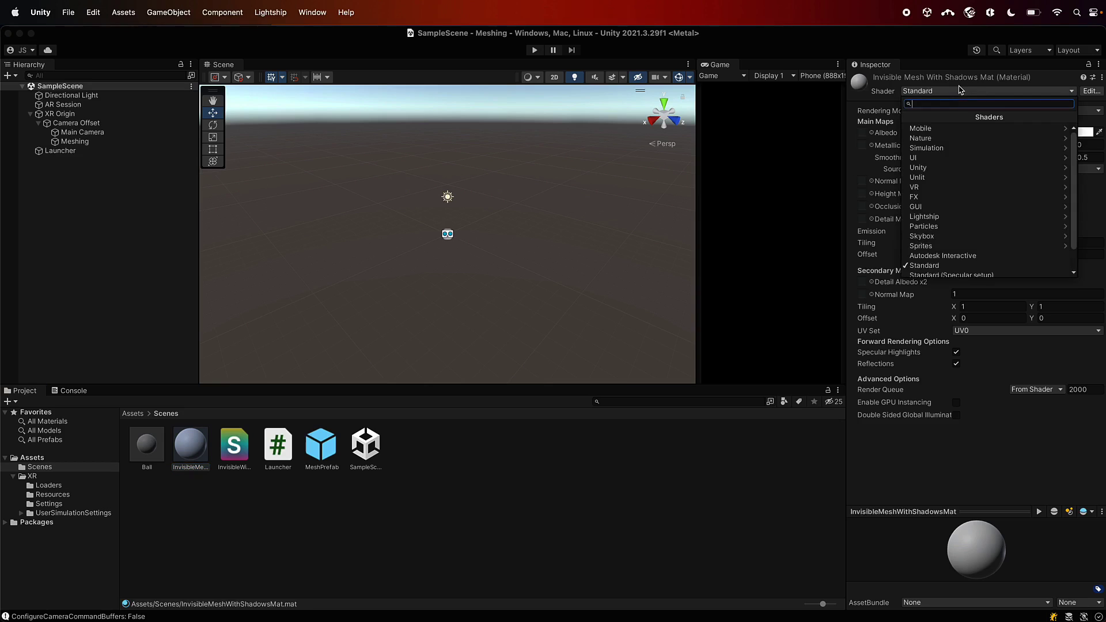
key(super+v)
click(954, 128)
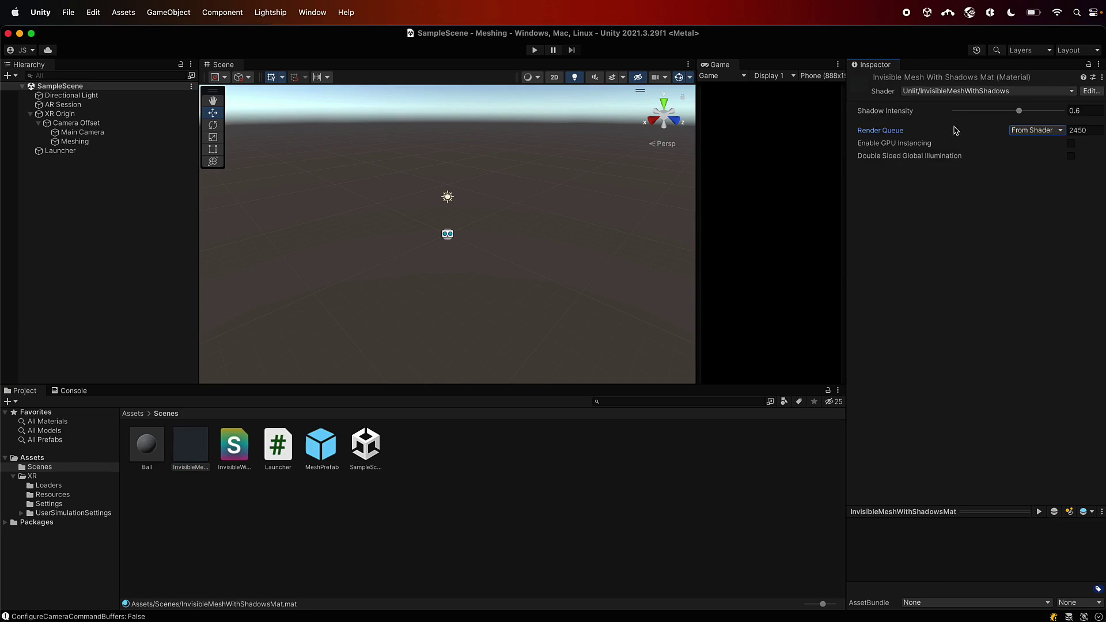
Step: Assign InvisibleMeshWithShadowsMat to the Mesh Renderer of the MeshPrefab asset and set Cast Shadows to Off
click(320, 452)
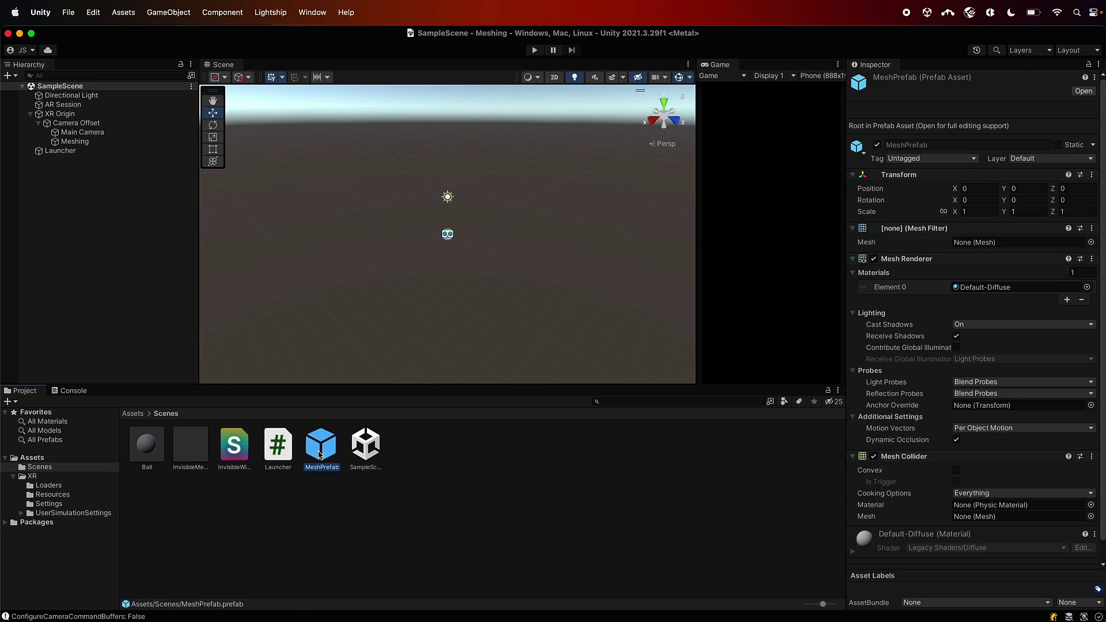
click(1087, 287)
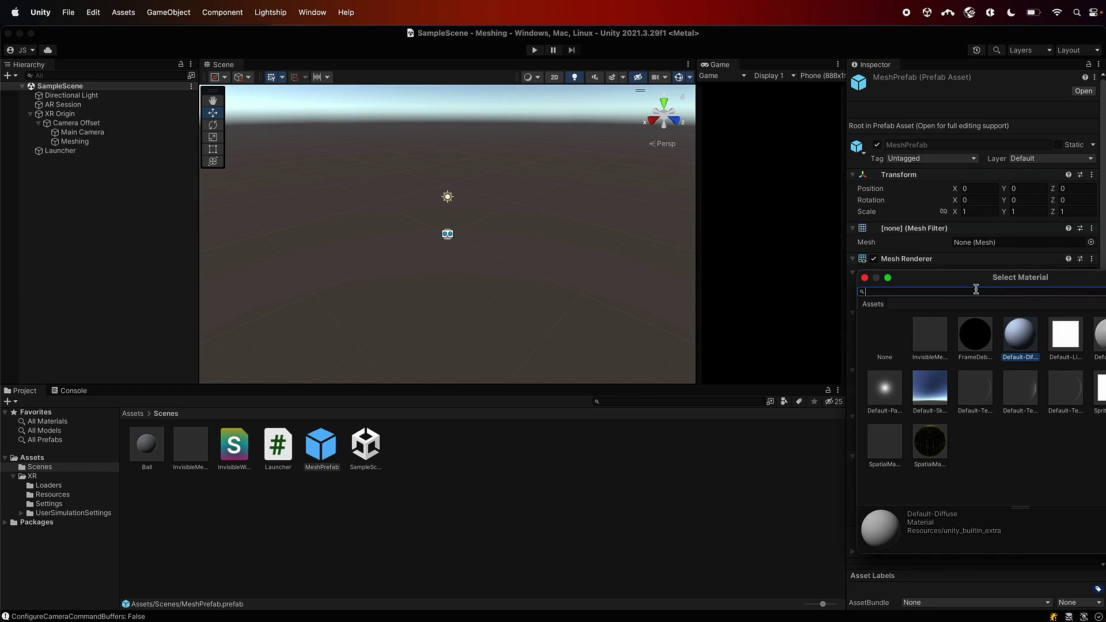
text(v)
click(928, 336)
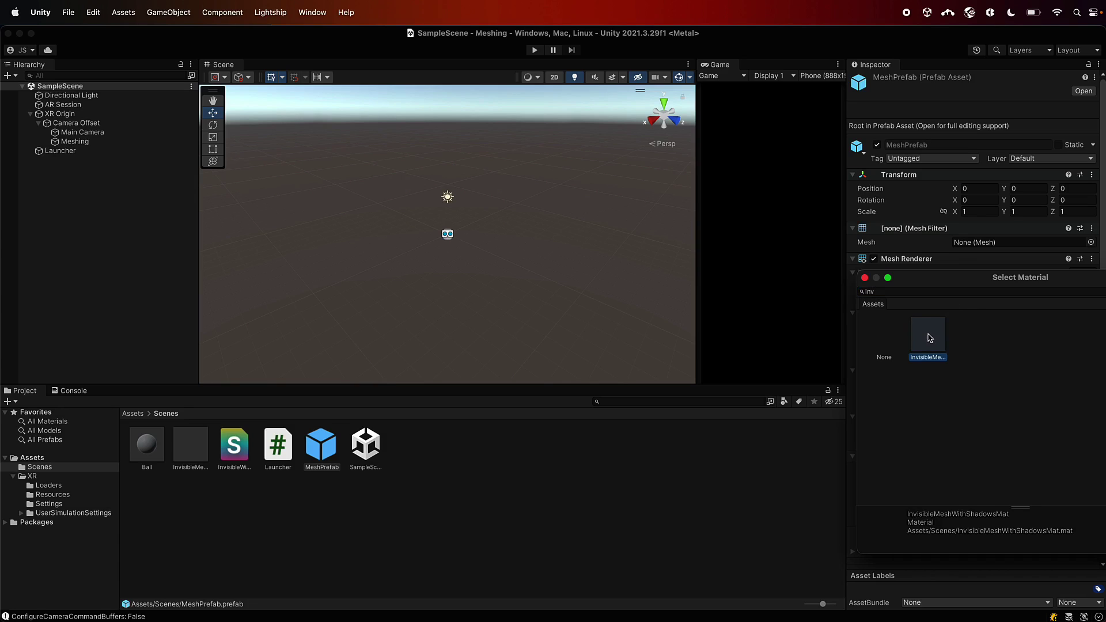
double_click(928, 336)
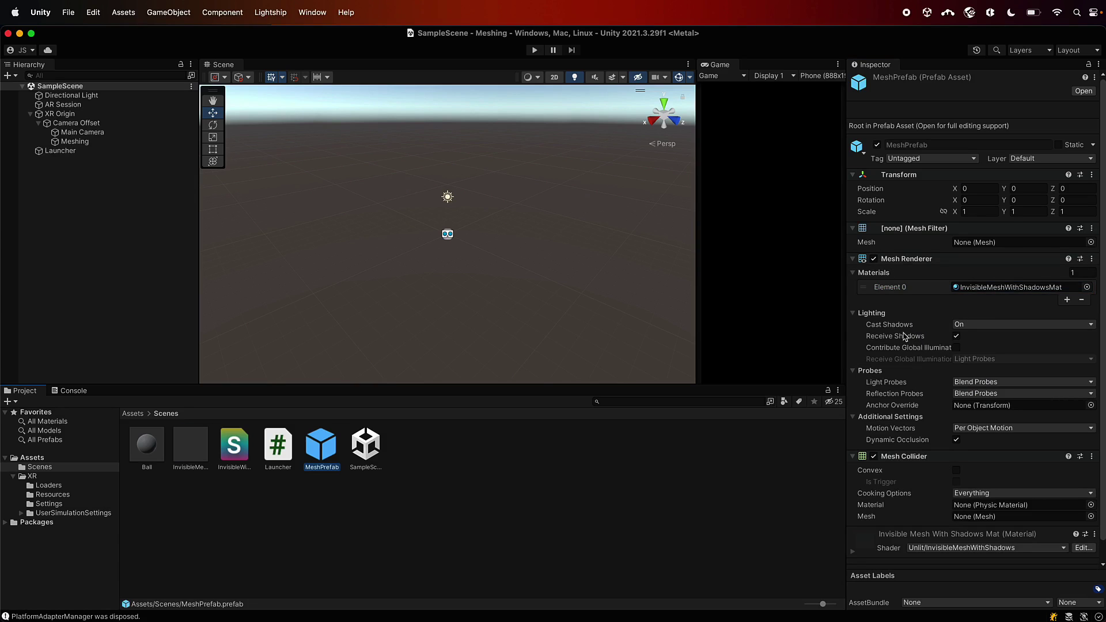
click(979, 324)
click(987, 322)
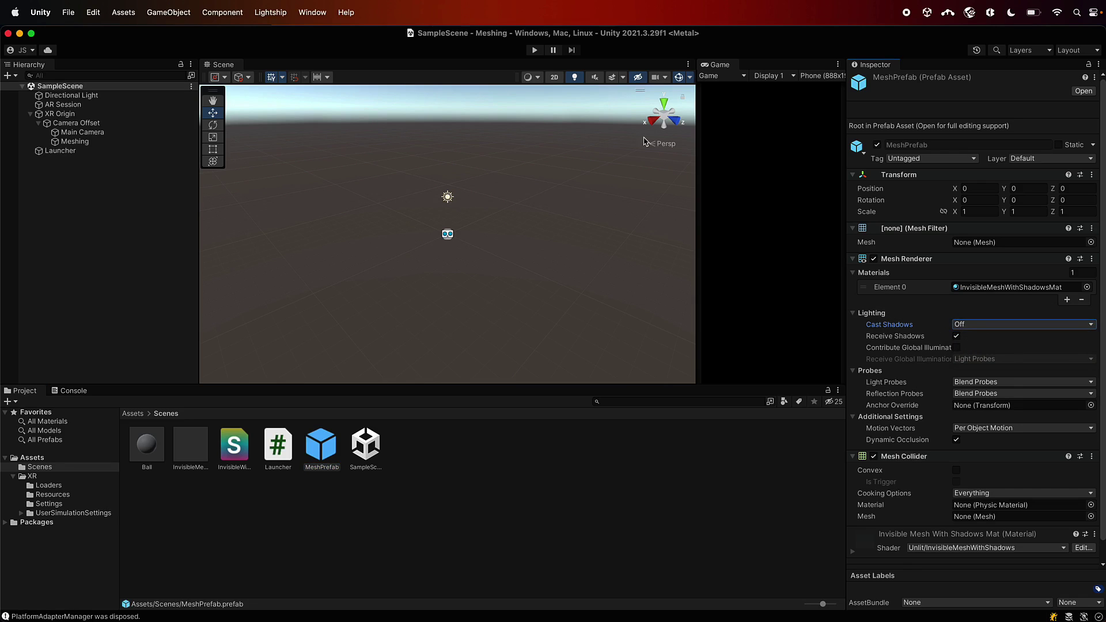
Step: Test the invisible shadow mesh in play mode by launching balls into the room and at the mascot, and stop playback
click(533, 51)
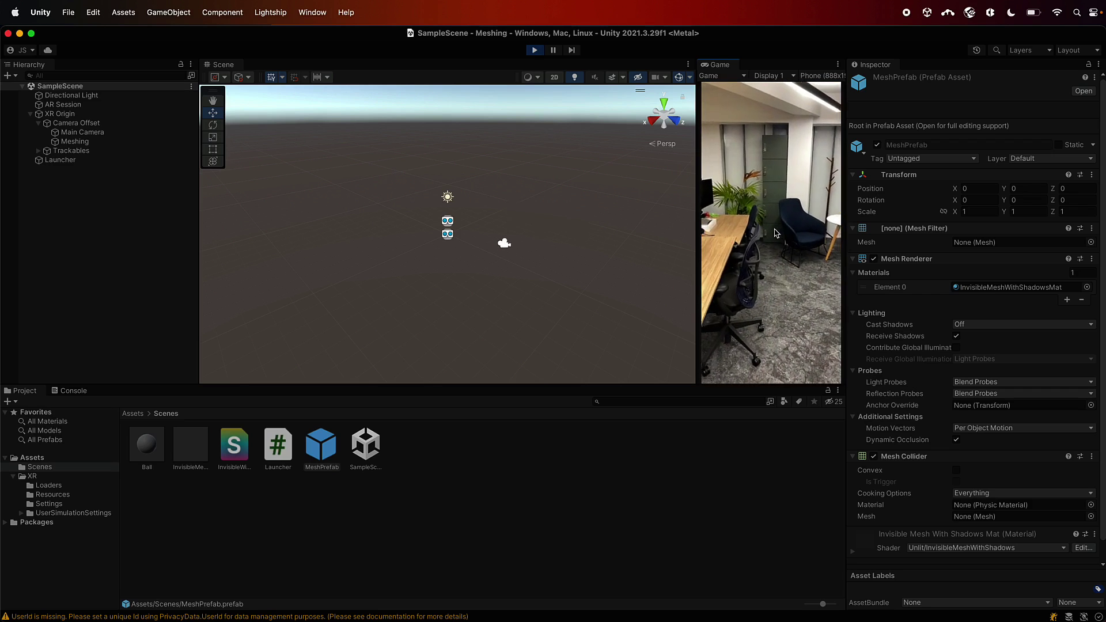
click(801, 248)
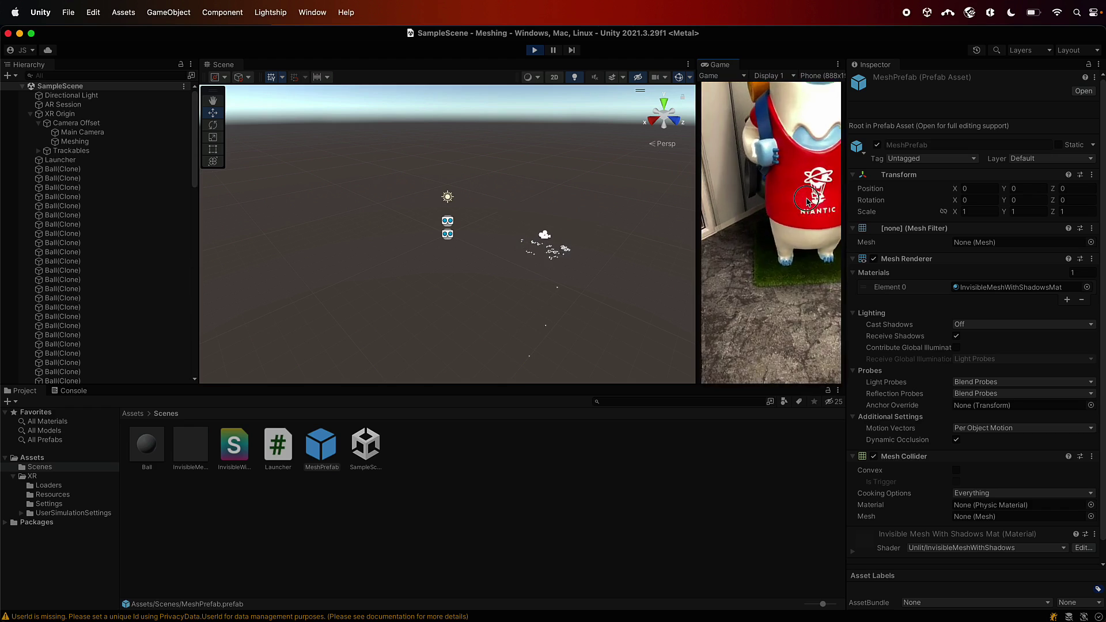
key(super+p)
Step: Add a Lightship Occlusion Extension component to the Main Camera and enable its Occlusion Suppression
click(113, 133)
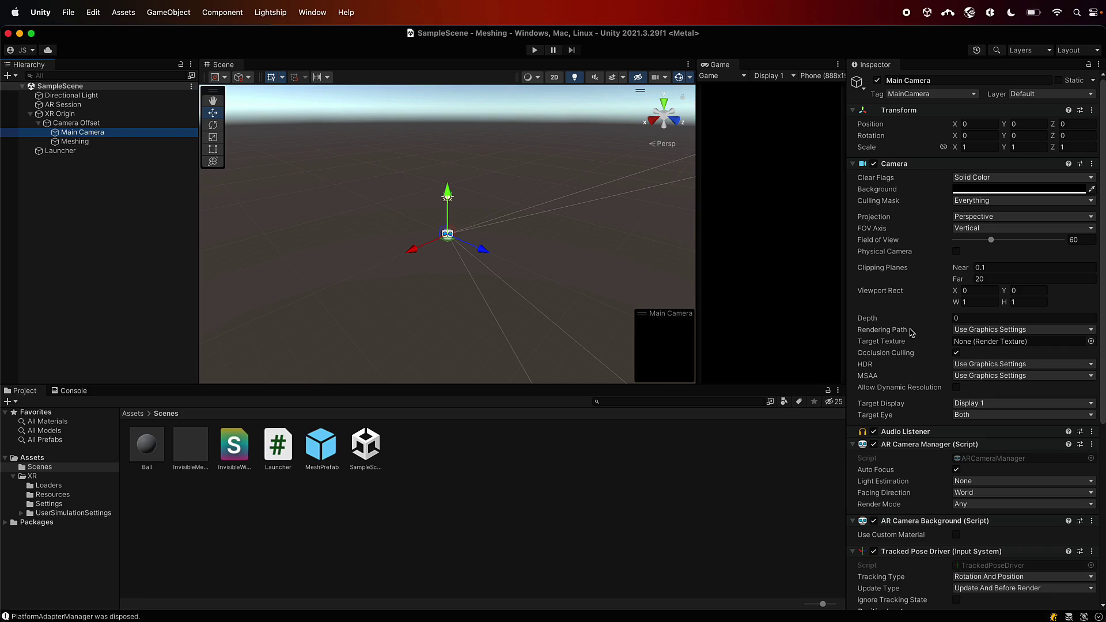
scroll(911, 333, down, 10)
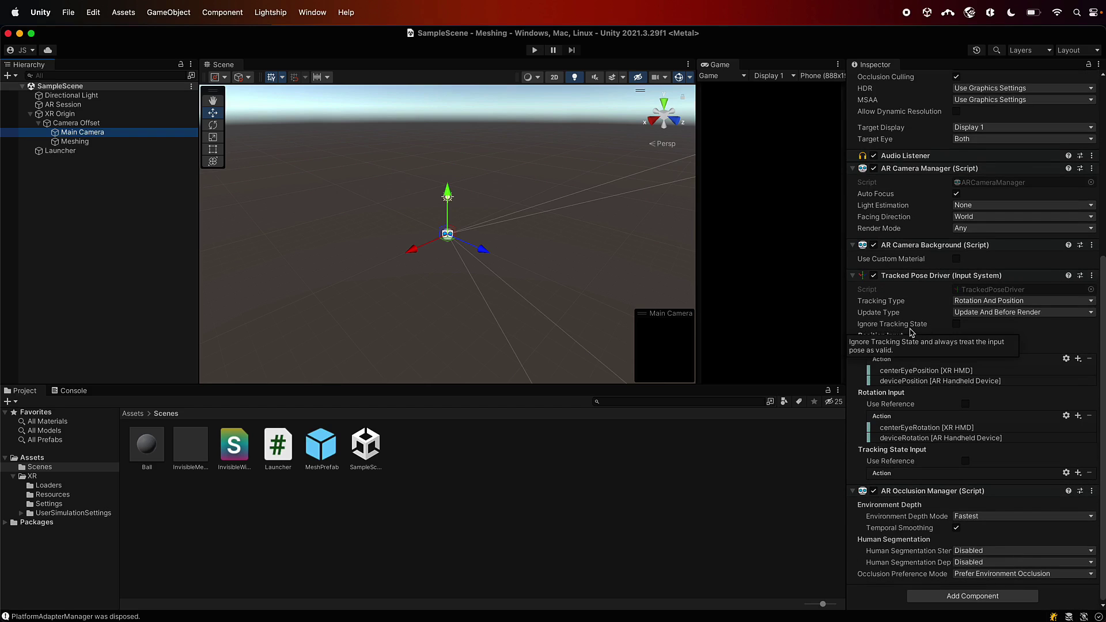
click(942, 596)
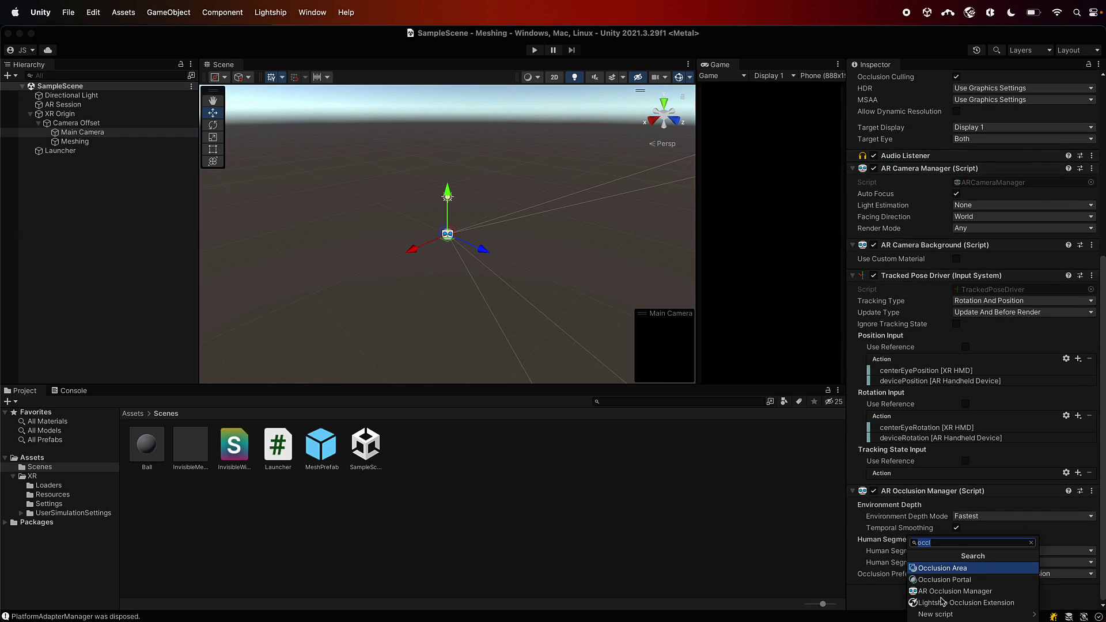
click(972, 602)
scroll(927, 512, down, 4)
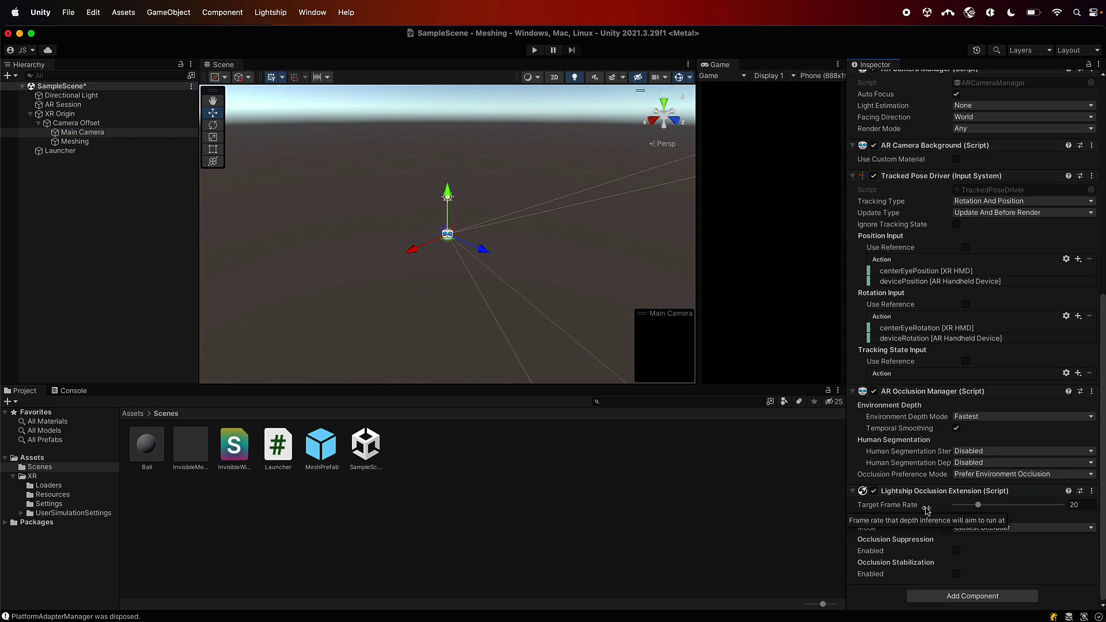
click(956, 551)
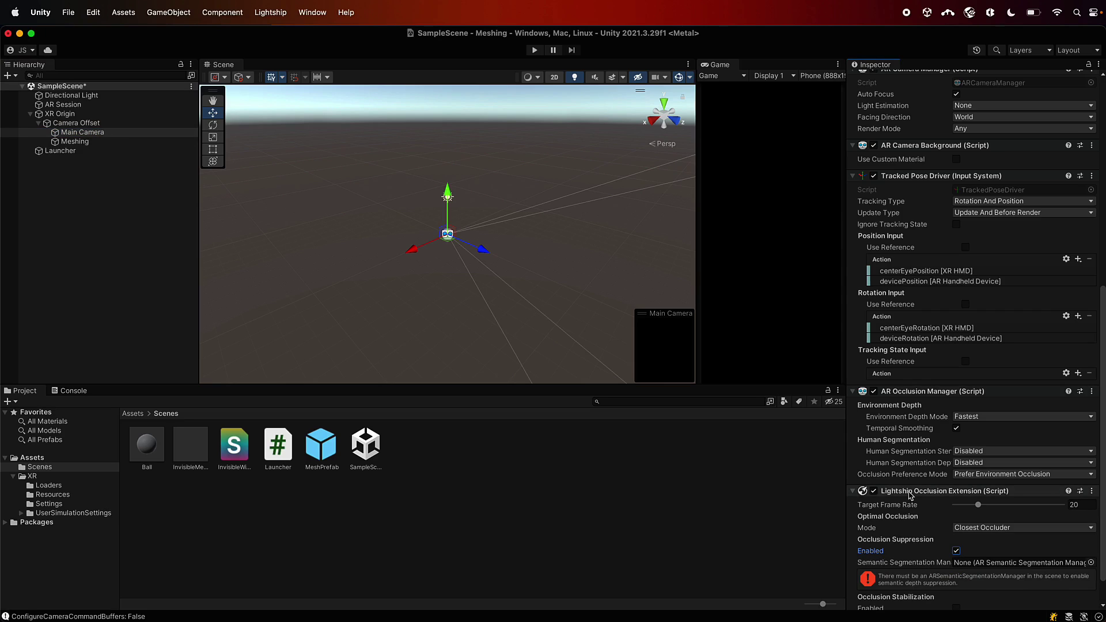
Step: Add an AR Semantic Segmentation Manager to the Main Camera and assign it to the Lightship Occlusion Extension's segmentation manager reference
scroll(909, 495, down, 1)
click(929, 596)
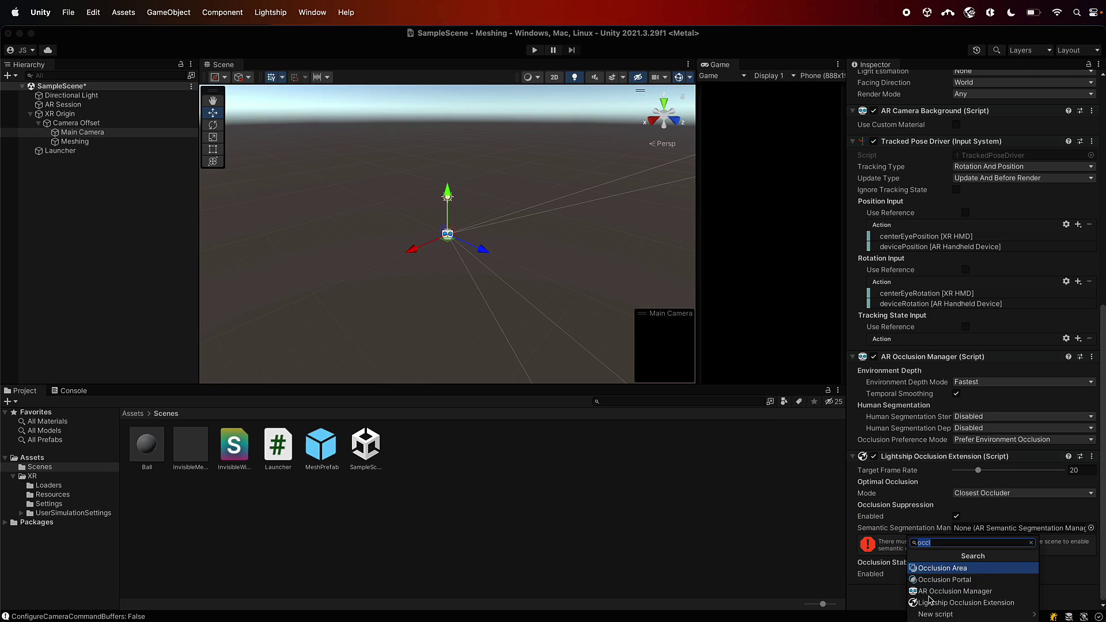
text(arse)
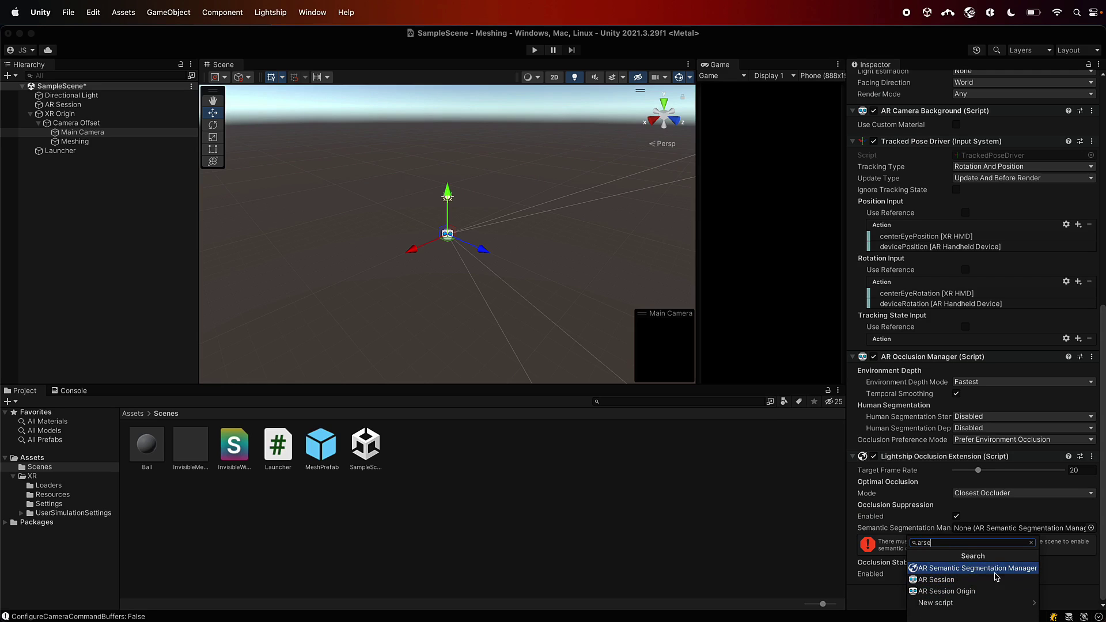
click(979, 569)
scroll(950, 517, down, 1)
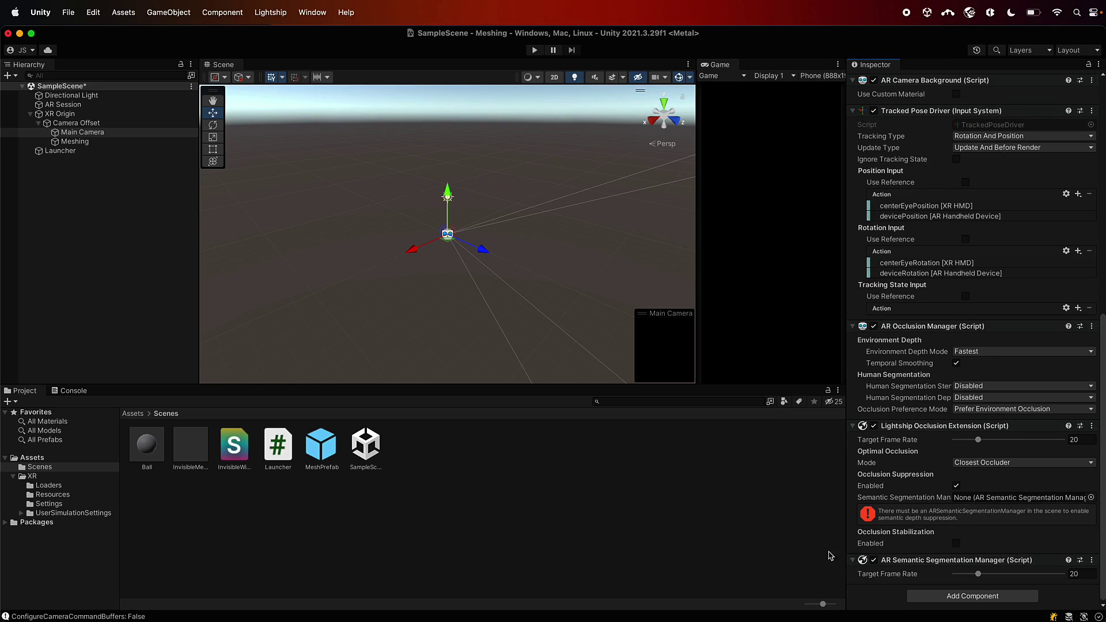
click(1090, 497)
double_click(908, 489)
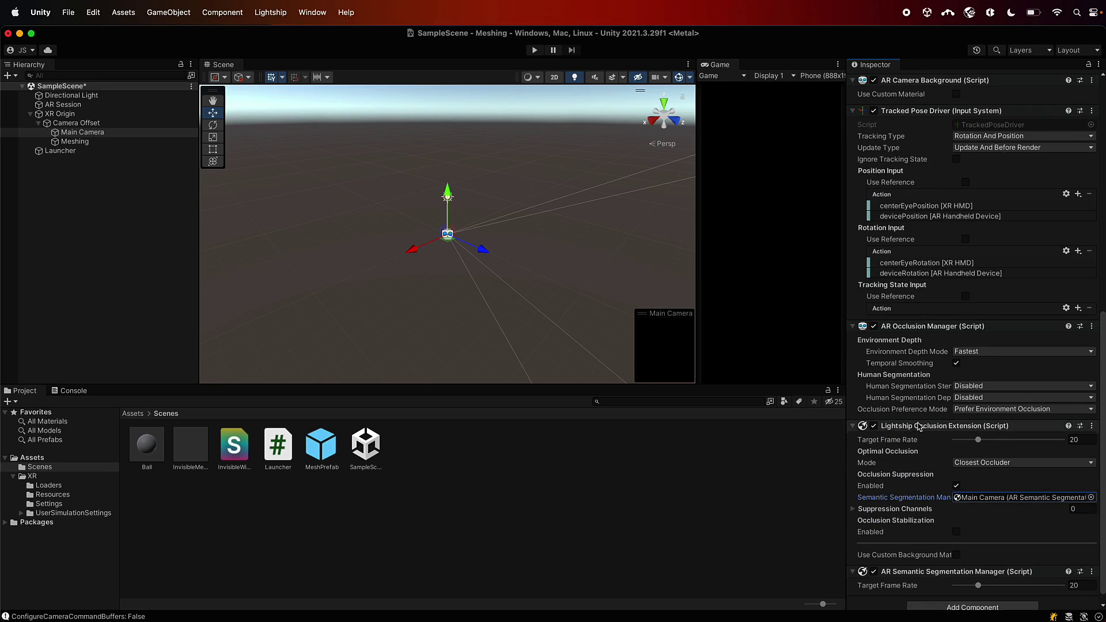
Step: Add a suppression channel named "ground" to the Lightship Occlusion Extension on the Main Camera
click(854, 509)
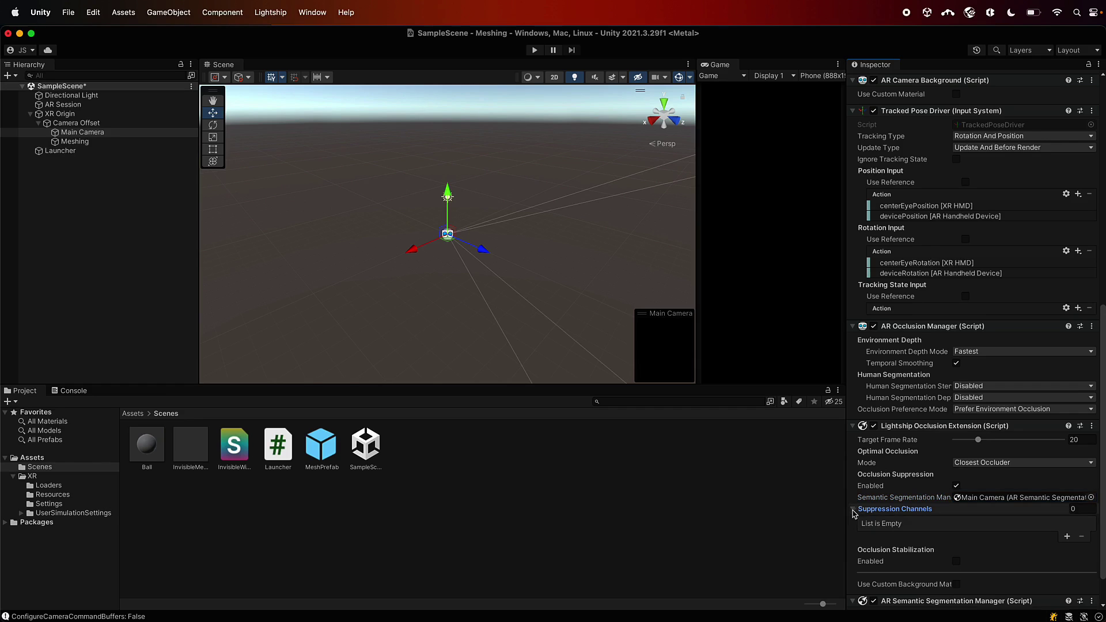
click(1066, 537)
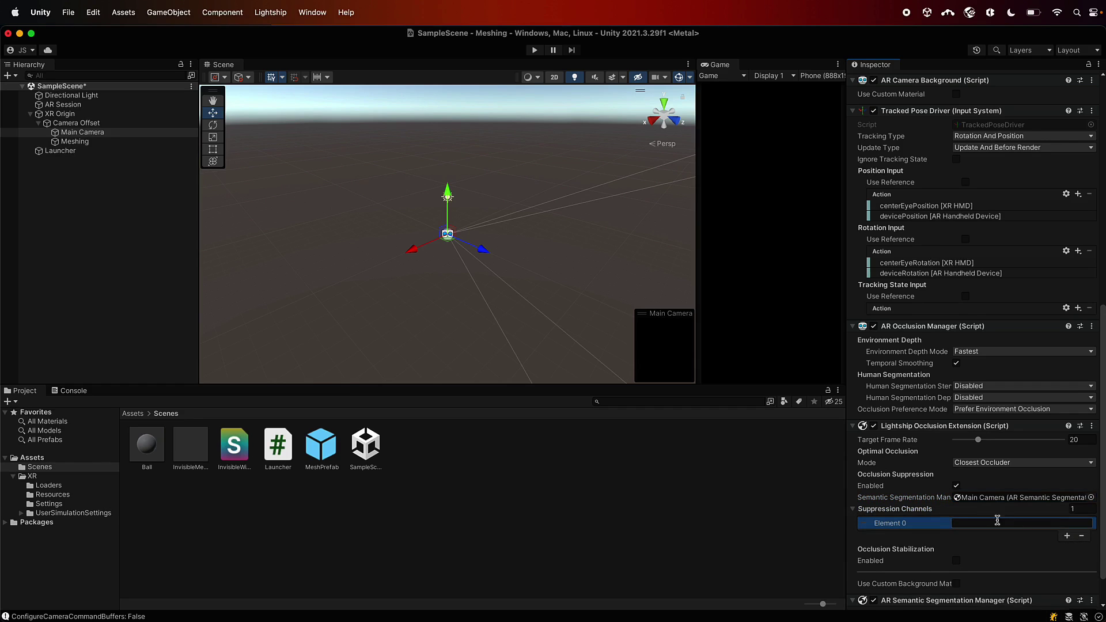
click(973, 522)
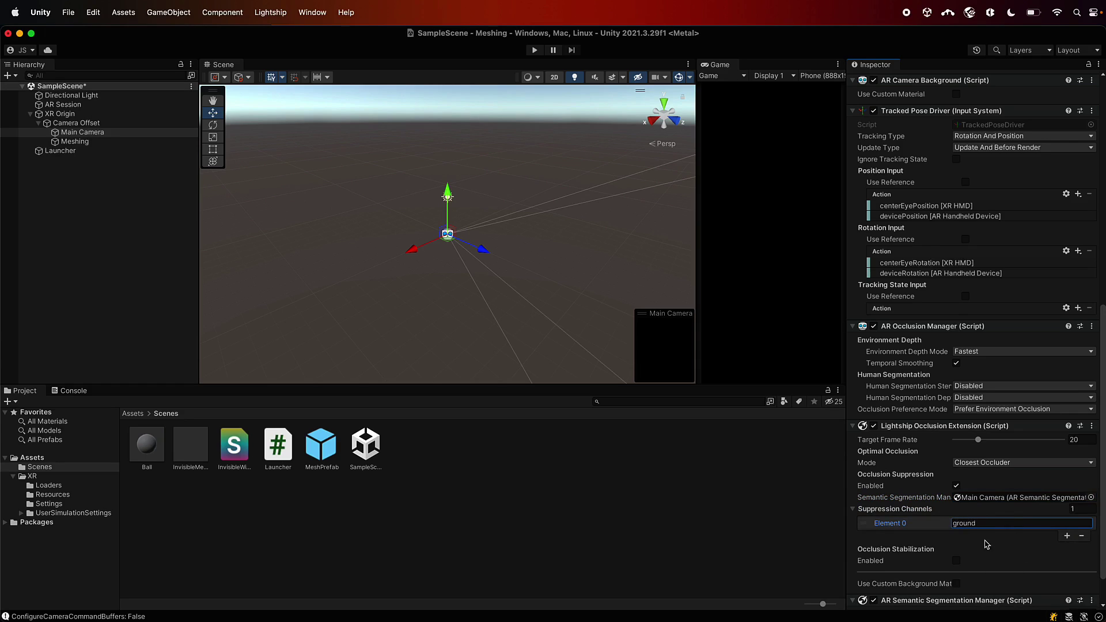
Step: Test the ground occlusion suppression in play mode by launching balls around the room and mascot, and stop playback
click(534, 50)
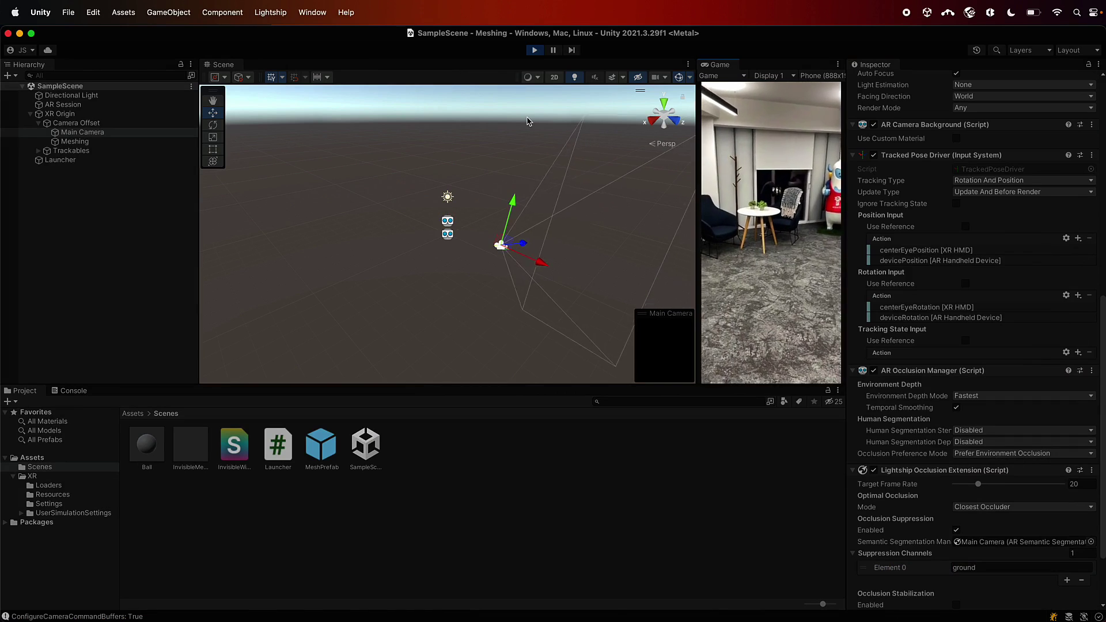
click(801, 266)
drag(805, 266, 806, 268)
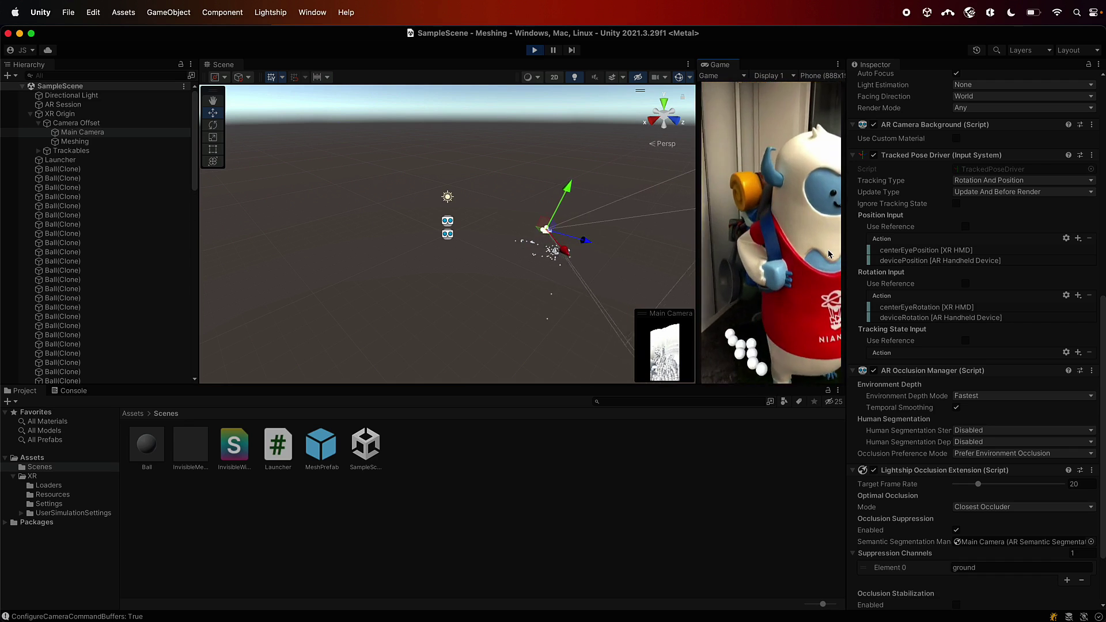
click(534, 50)
Step: Enable Occlusion Stabilization on the Lightship Occlusion Extension, with the Meshing object as its Mesh Manager
scroll(947, 468, down, 3)
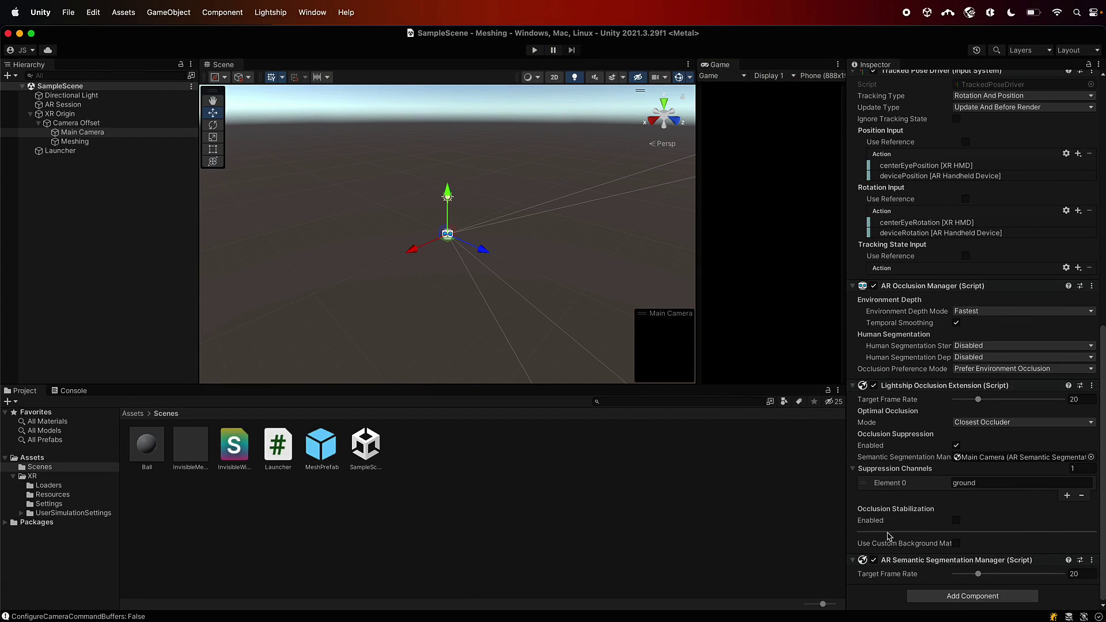
click(956, 520)
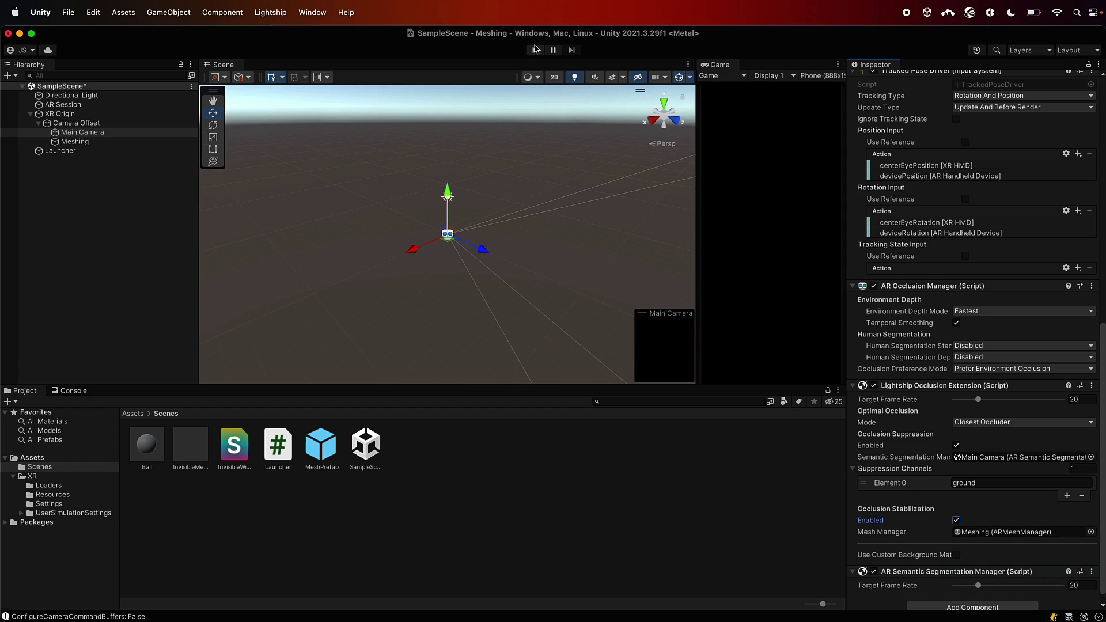
Step: Test the stabilized occlusion in play mode by launching a continuous stream of balls into the room, and stop playback
click(534, 50)
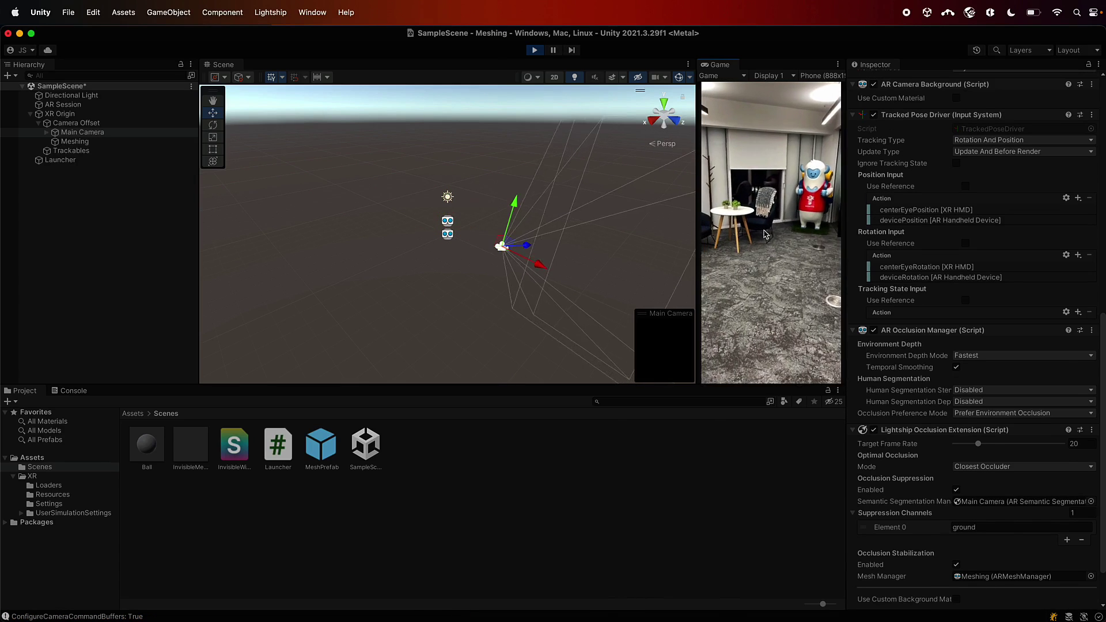
click(764, 237)
click(763, 242)
click(762, 247)
click(760, 254)
click(760, 254)
click(760, 254)
click(760, 254)
click(760, 254)
click(761, 254)
click(761, 254)
click(760, 253)
click(761, 254)
click(761, 254)
click(761, 254)
click(761, 254)
click(760, 254)
click(761, 254)
click(760, 254)
click(761, 254)
click(760, 254)
click(760, 254)
click(761, 254)
click(761, 254)
click(761, 253)
click(760, 254)
click(760, 254)
click(760, 253)
click(760, 254)
click(761, 253)
click(761, 253)
click(761, 253)
click(760, 254)
click(761, 254)
click(761, 254)
click(761, 254)
click(761, 254)
click(760, 254)
click(761, 254)
click(761, 254)
click(760, 254)
click(760, 254)
click(760, 254)
click(760, 254)
click(761, 254)
click(760, 253)
click(761, 254)
click(761, 253)
click(760, 254)
click(760, 254)
click(760, 254)
click(761, 254)
click(761, 254)
key(super+p)
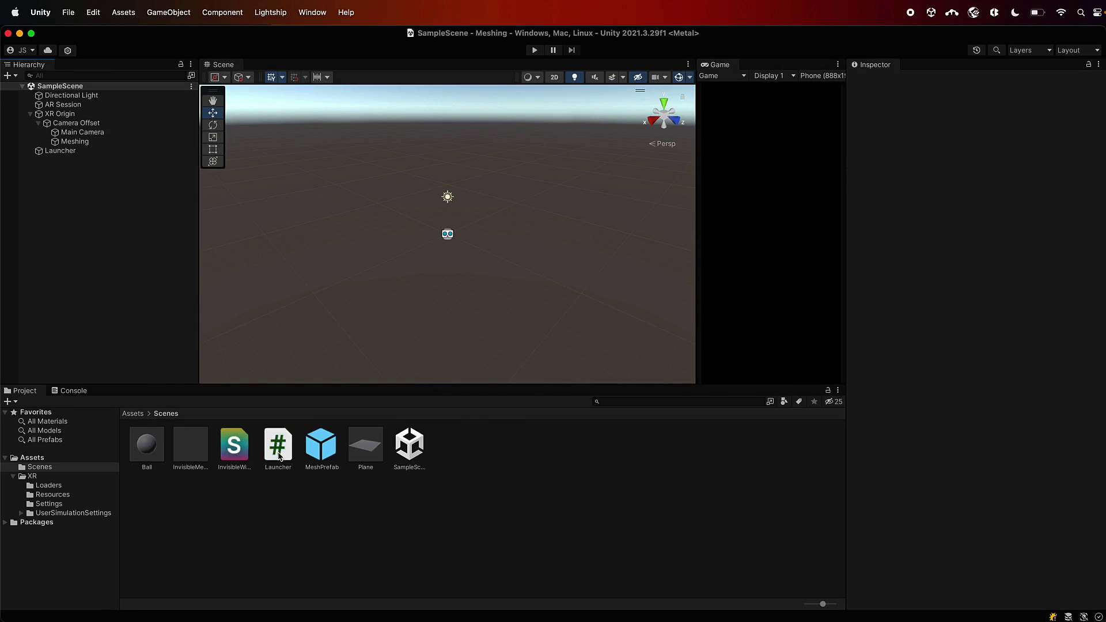
Step: Open the Launcher script in JetBrains Rider and declare public float _fireRate = 0.5f below the _ballPrefab field
double_click(278, 447)
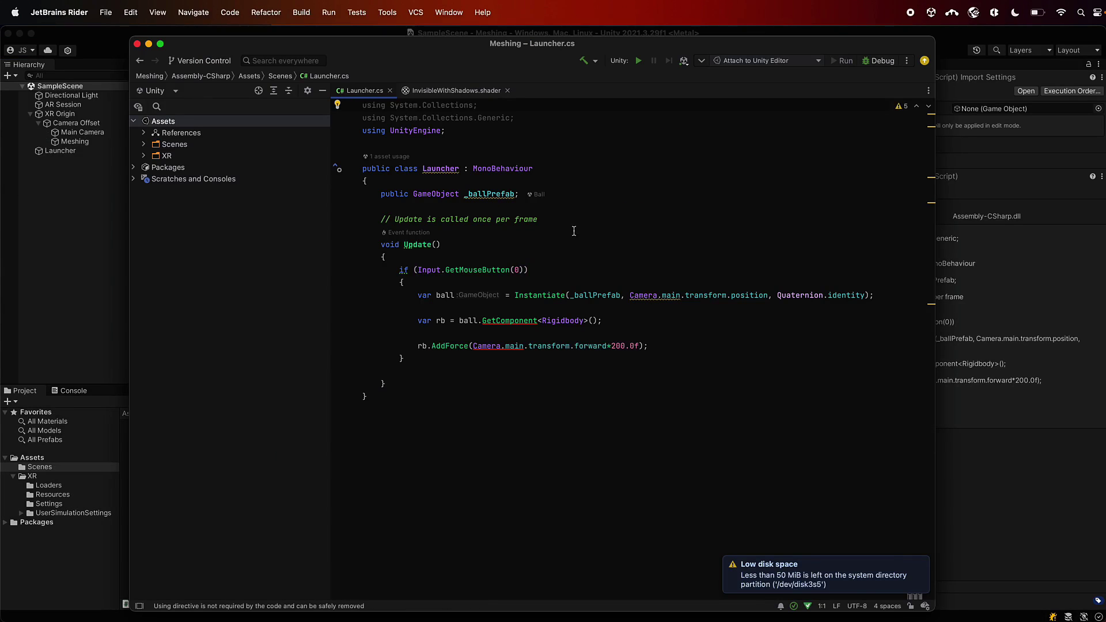
key(Return)
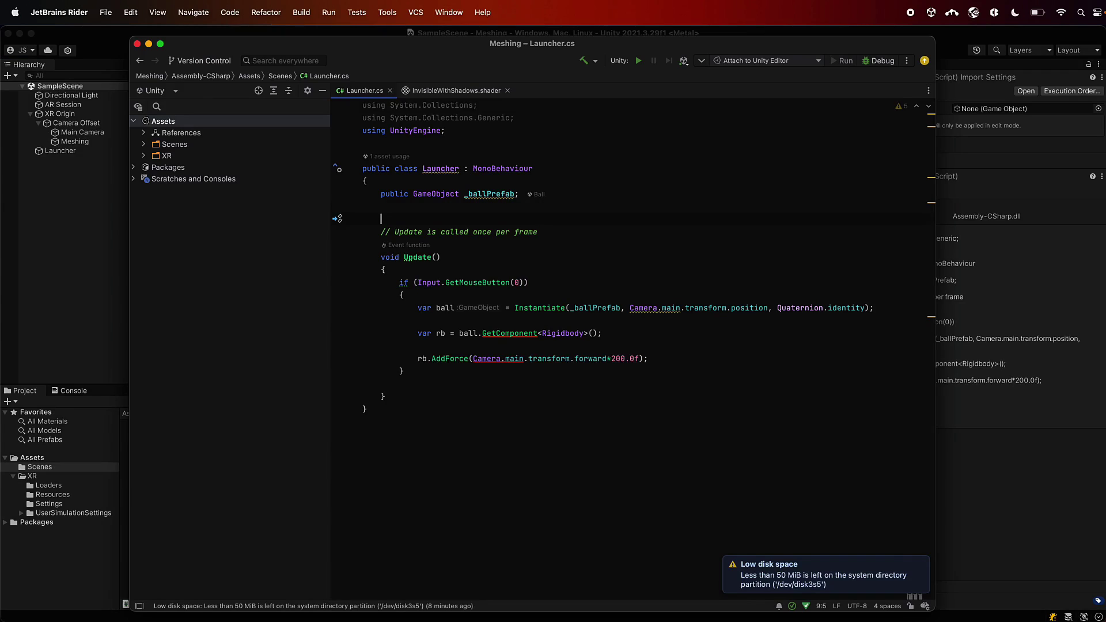
key(Up)
key(Return)
text(publ)
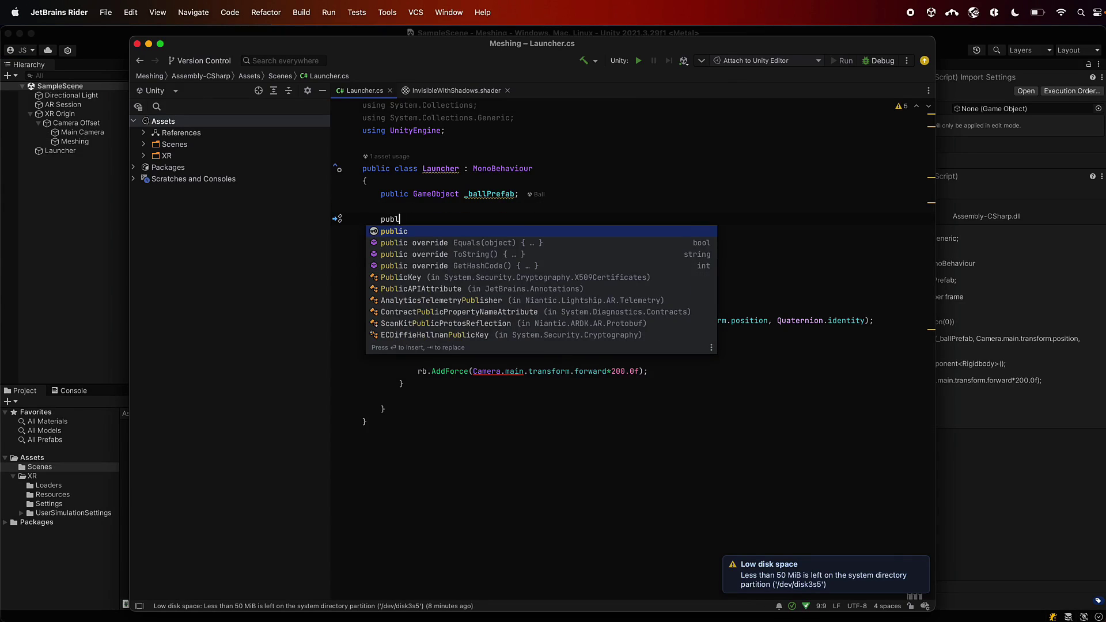
text(ic float )
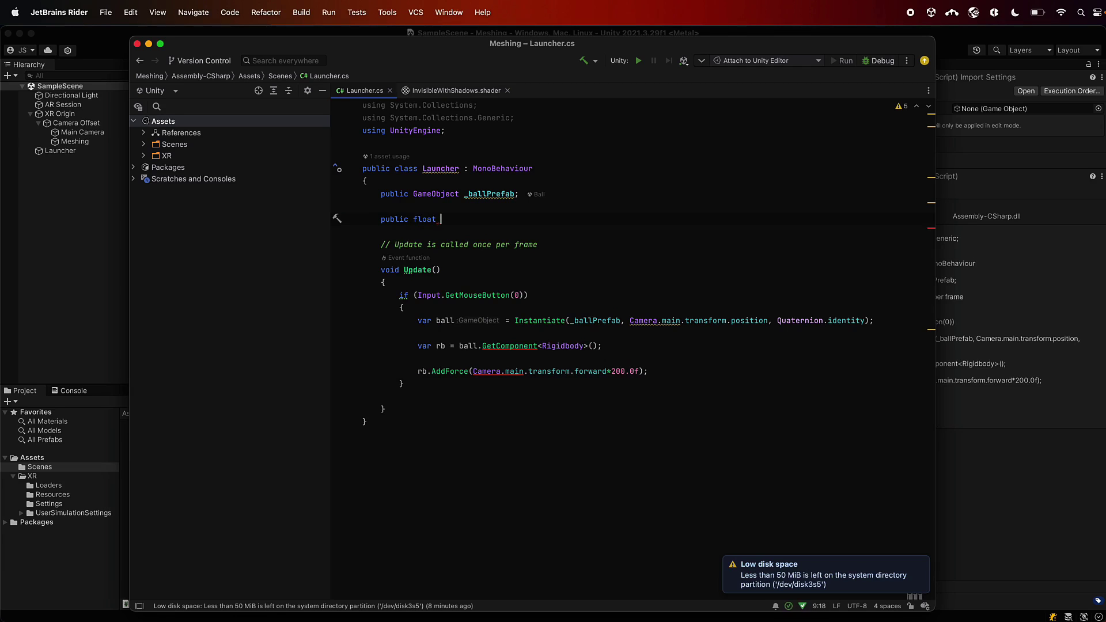
text(_fireRate = 0.5)
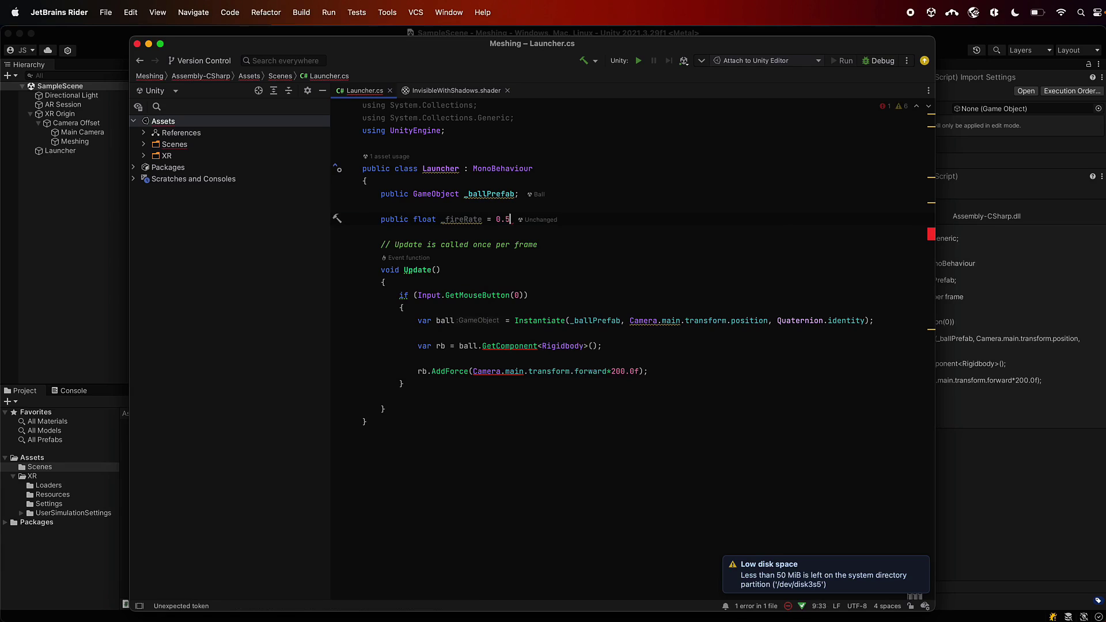
text(f;)
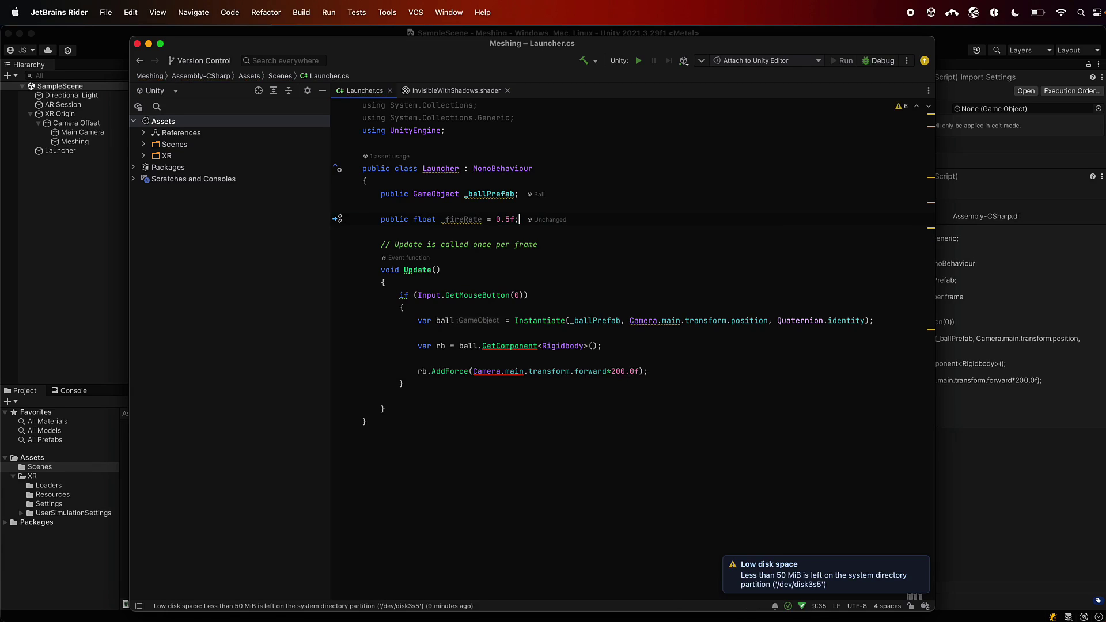
Step: Declare the field private float _timer = 0; below _fireRate in the Launcher class
key(Return)
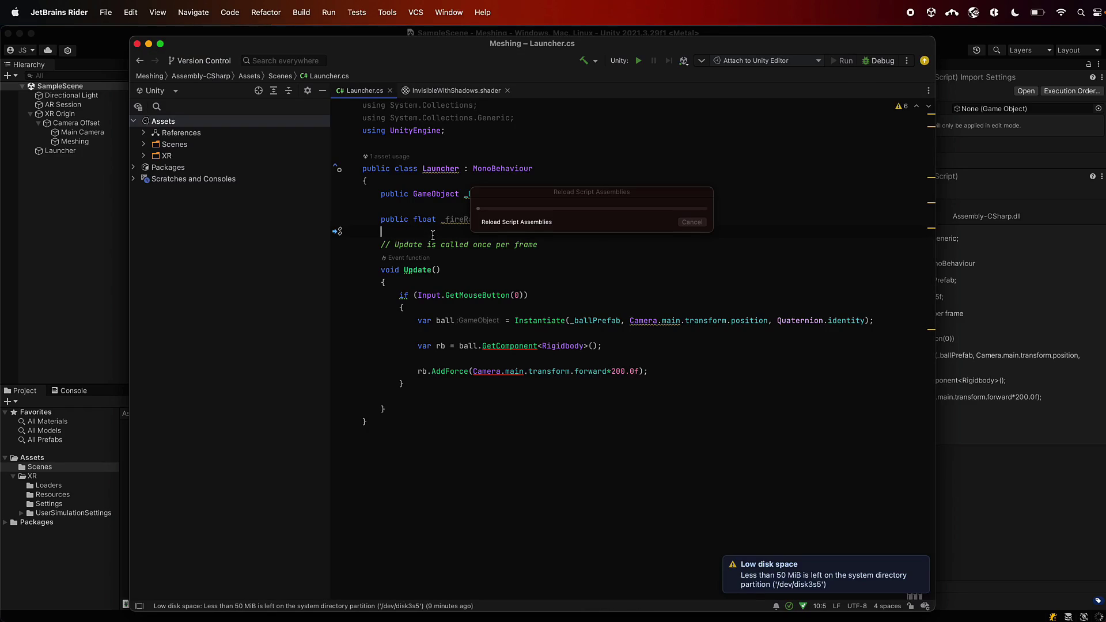
text(float _timer)
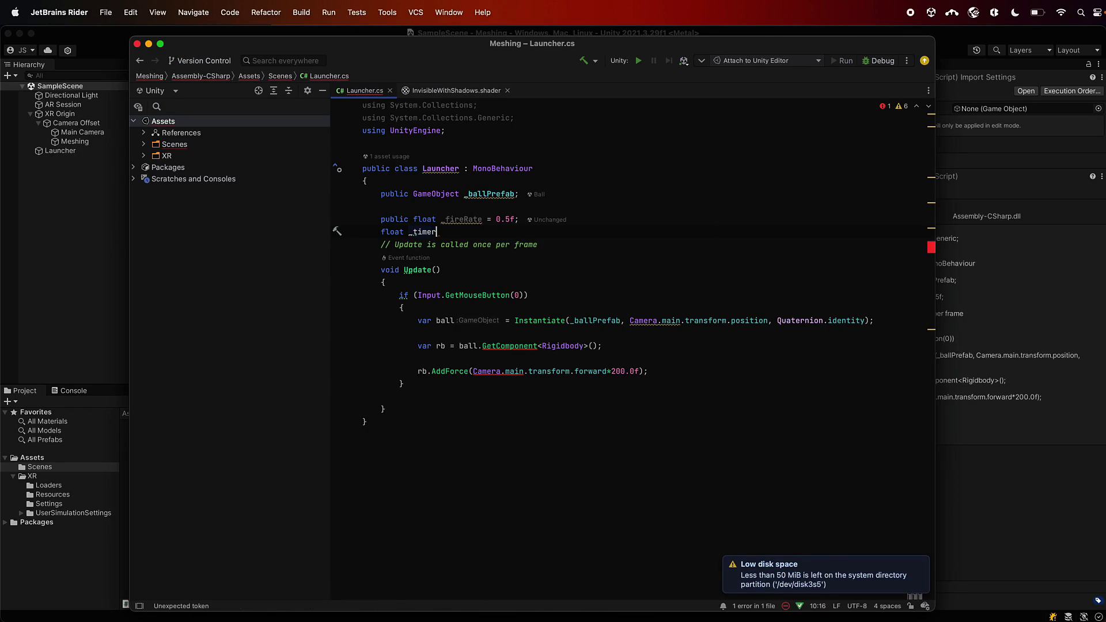
text( = 0;)
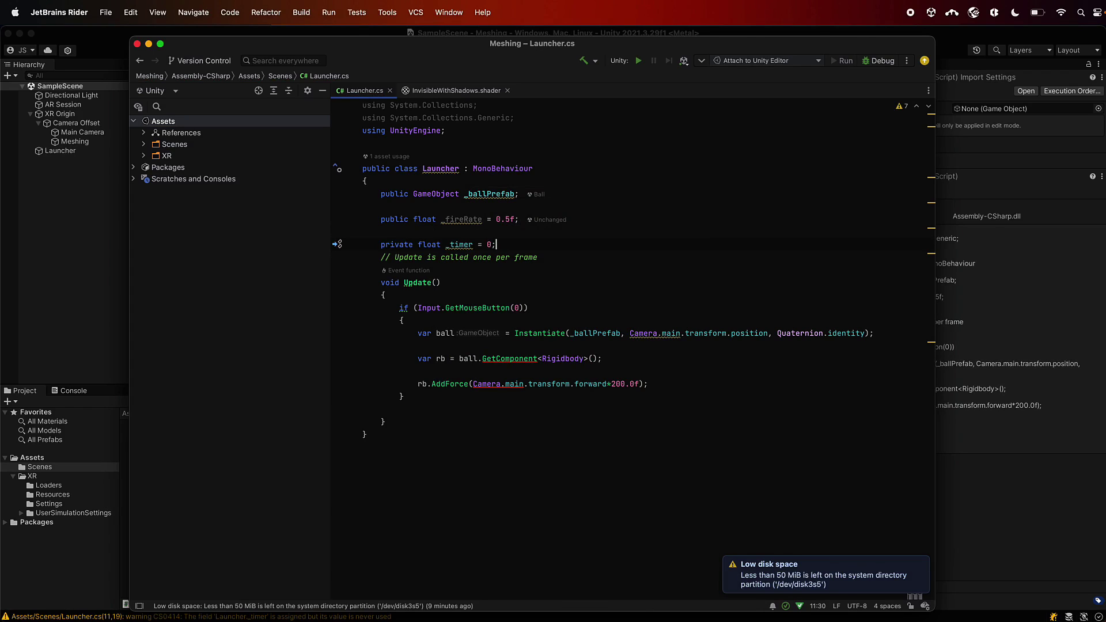
Step: Add _timer += Time.deltaTime; as the first statement of the Update method
click(460, 248)
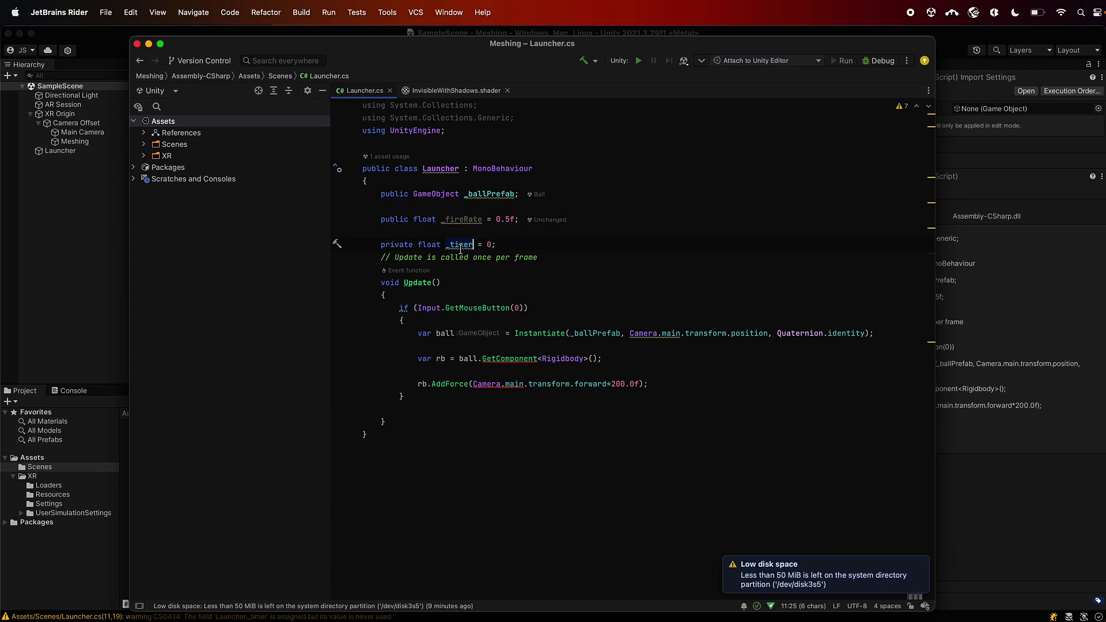
click(443, 294)
key(Return)
text(_timer +=)
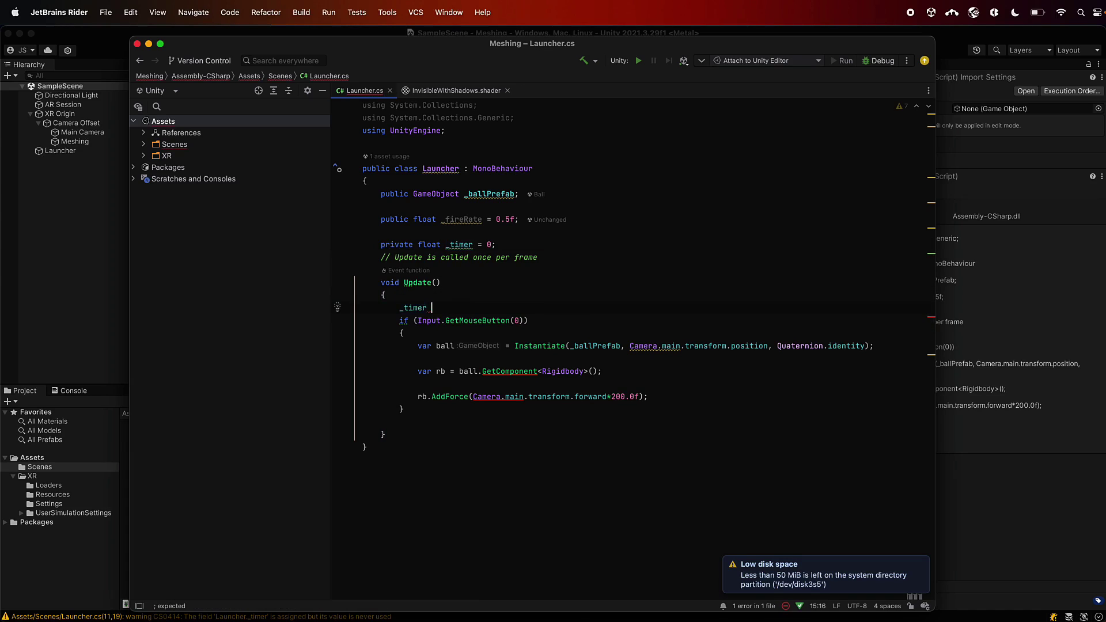
key(BackSpace)
key(BackSpace)
text(=Time.de)
key(Return)
text(;)
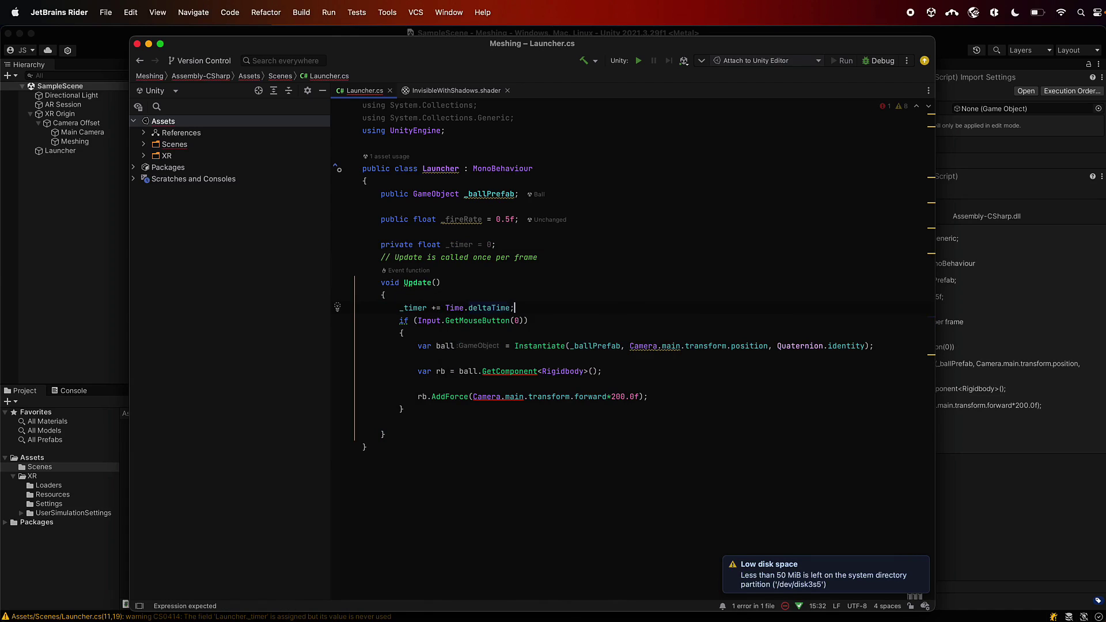
Step: Extend the mouse-button if condition in Update with && _timer > _fireRate
click(524, 320)
text(&& _timer )
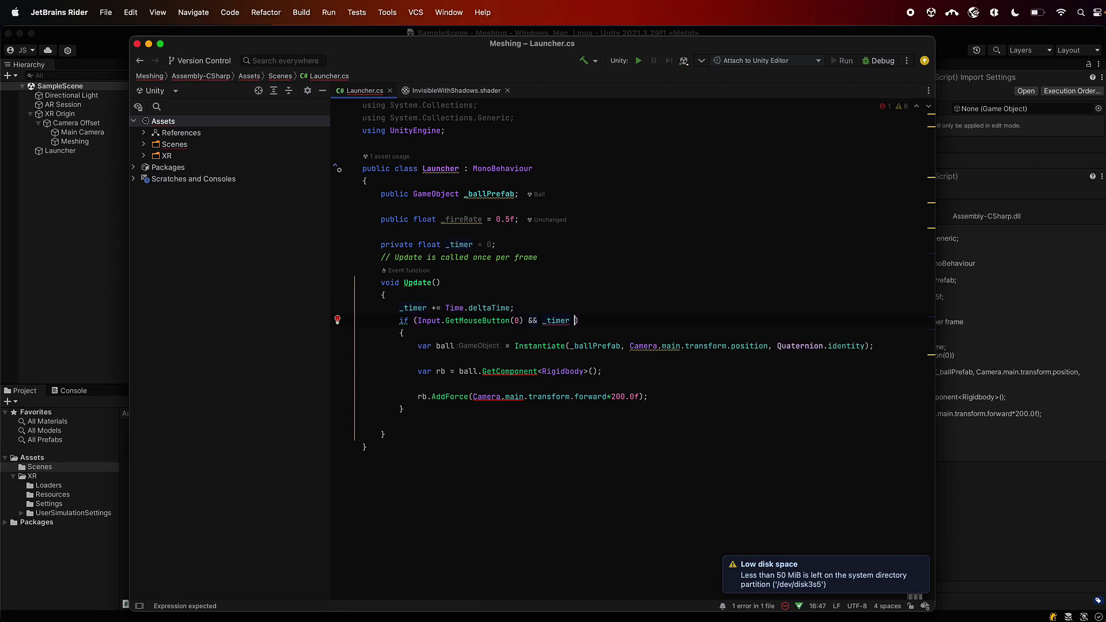
text(> _)
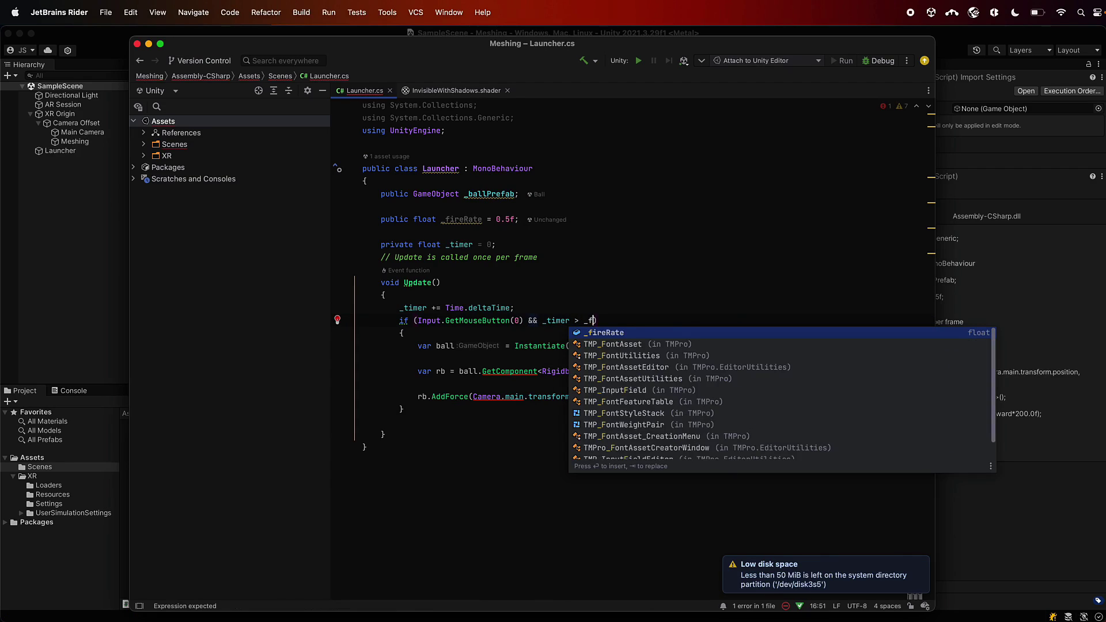
text(fireRate)
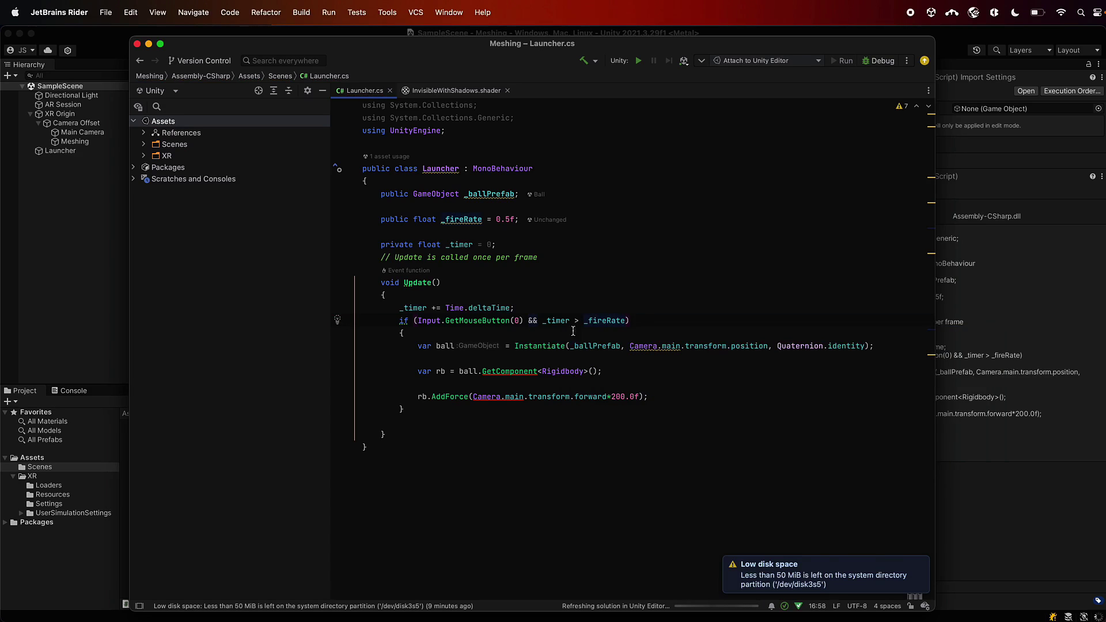
Step: Reset the timer with _timer = 0.0f; at the start of the if block, and save the script
click(558, 320)
double_click(557, 320)
click(498, 333)
key(Return)
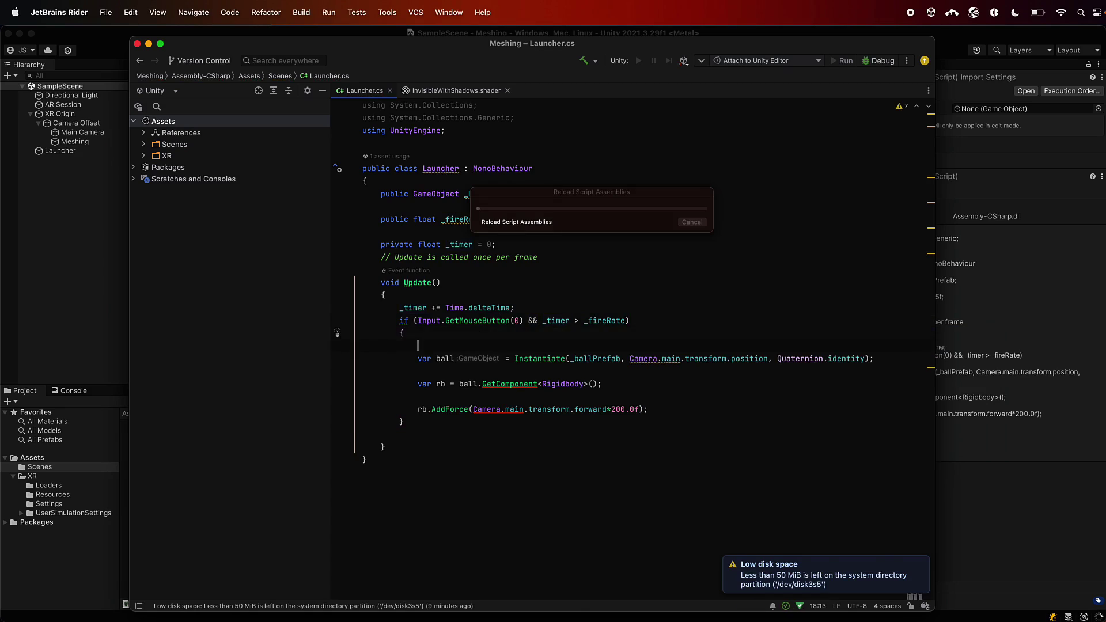
text(_timer = 0.0)
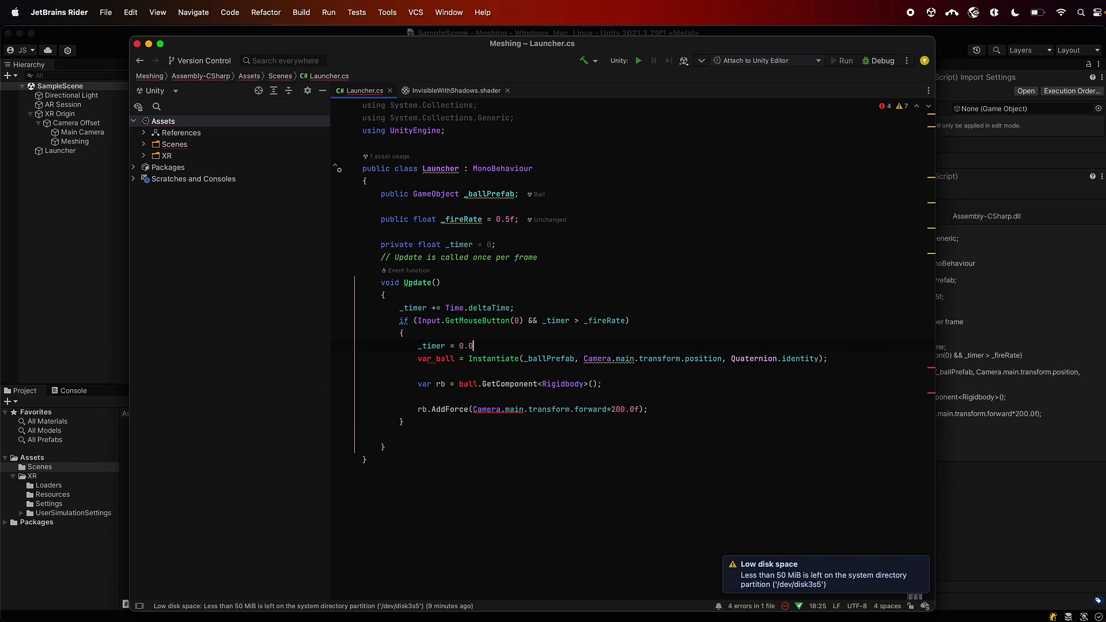
text(f;)
key(super+s)
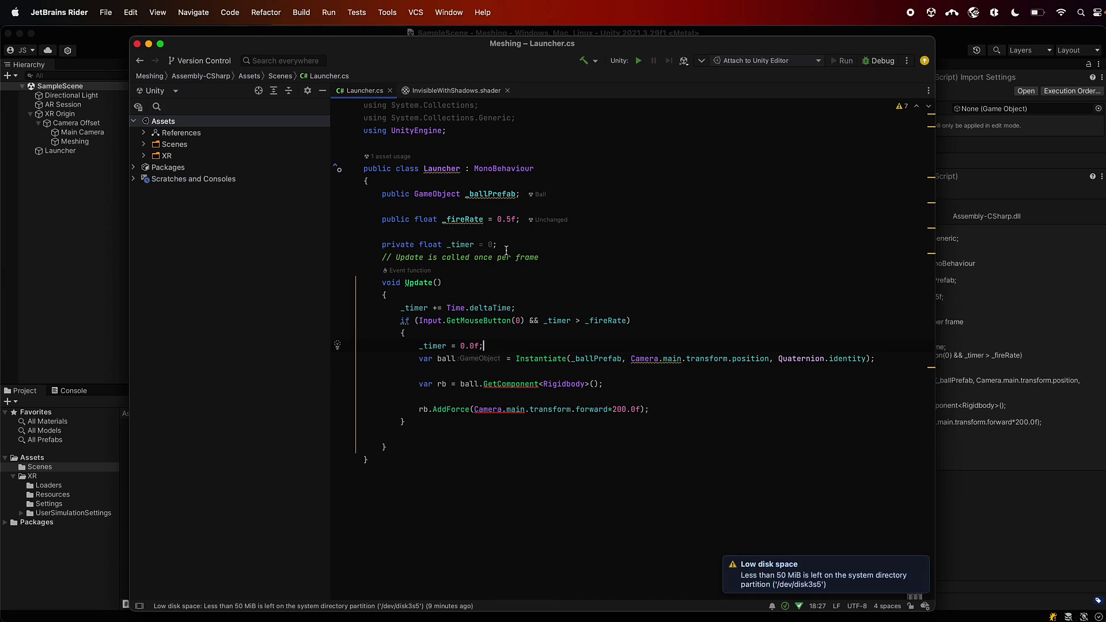
Step: Declare public float _fireForce = 300.0f; between the _fireRate and _timer fields
click(496, 228)
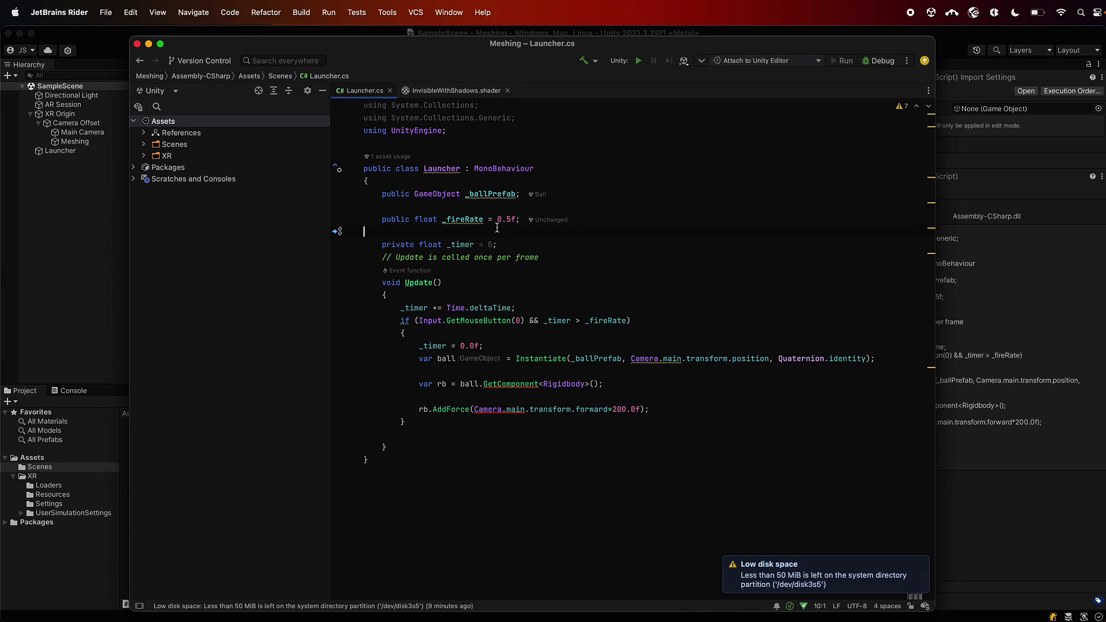
text(pu)
key(Return)
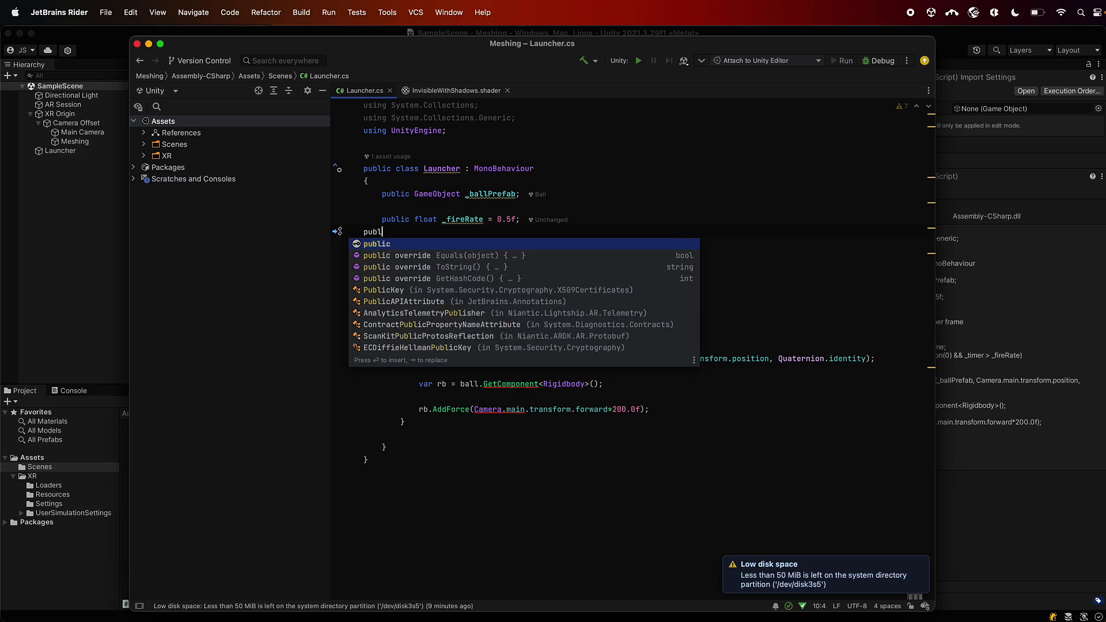
key(Escape)
text(float )
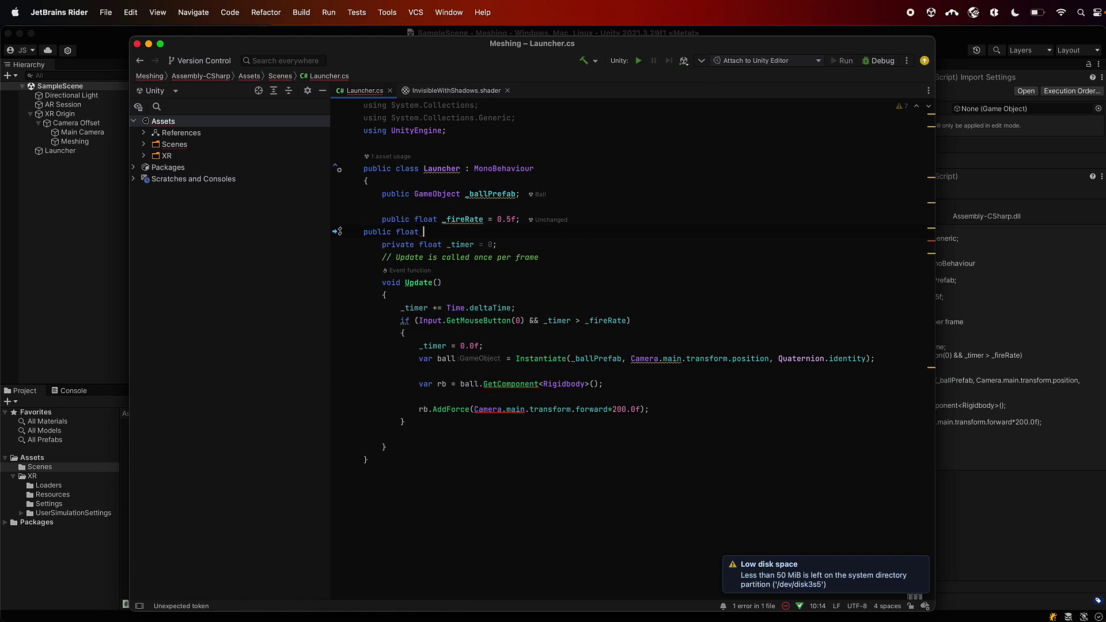
text(_fireFor)
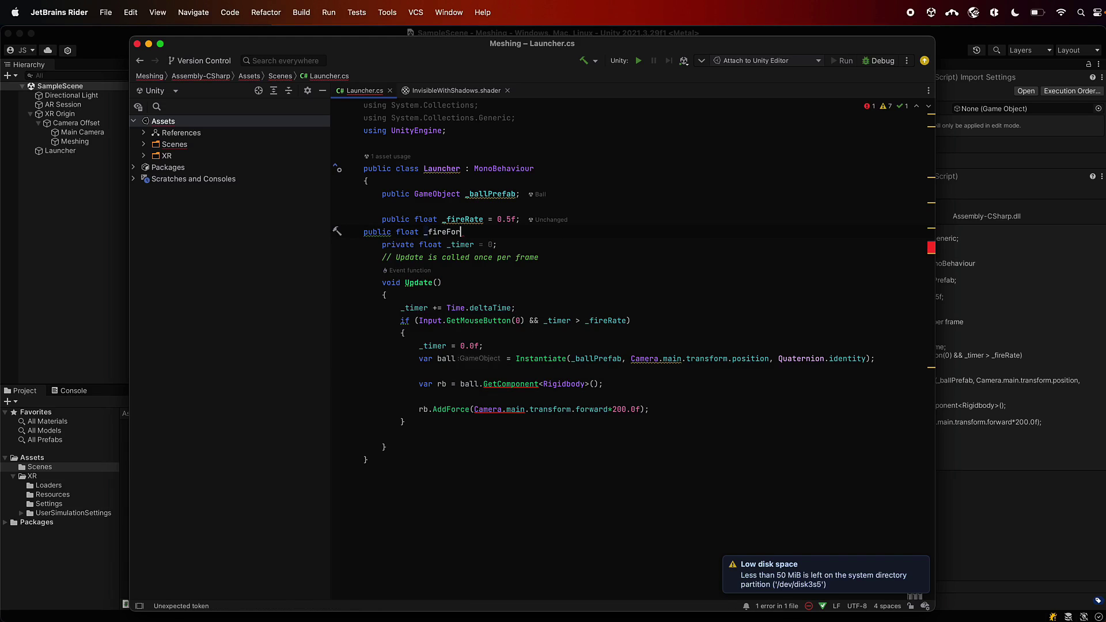
text(ce = )
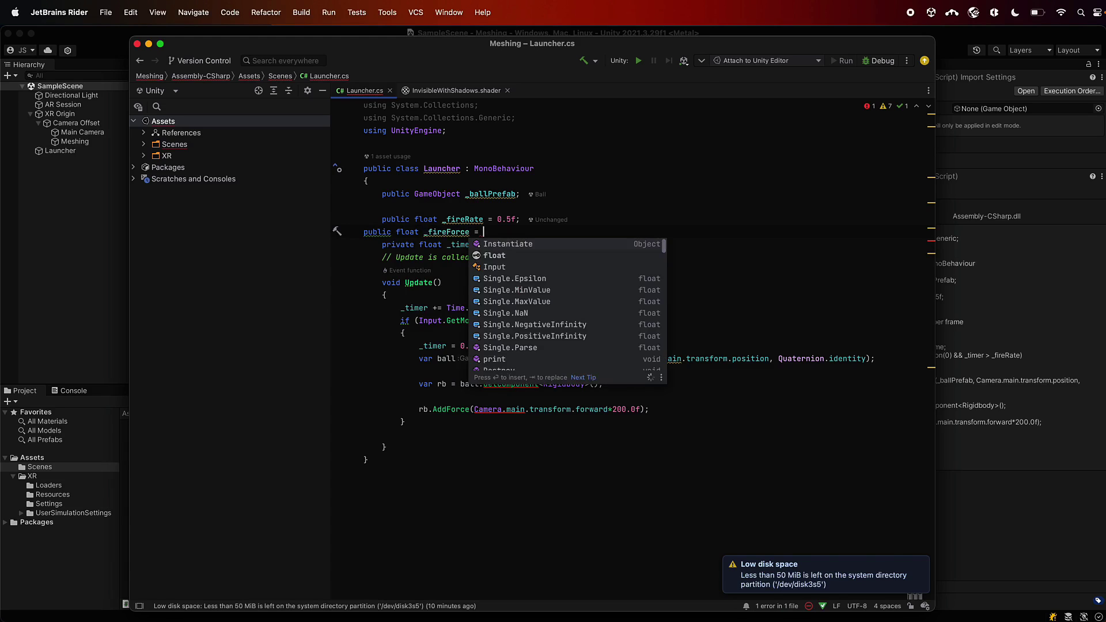
text(300.0f;)
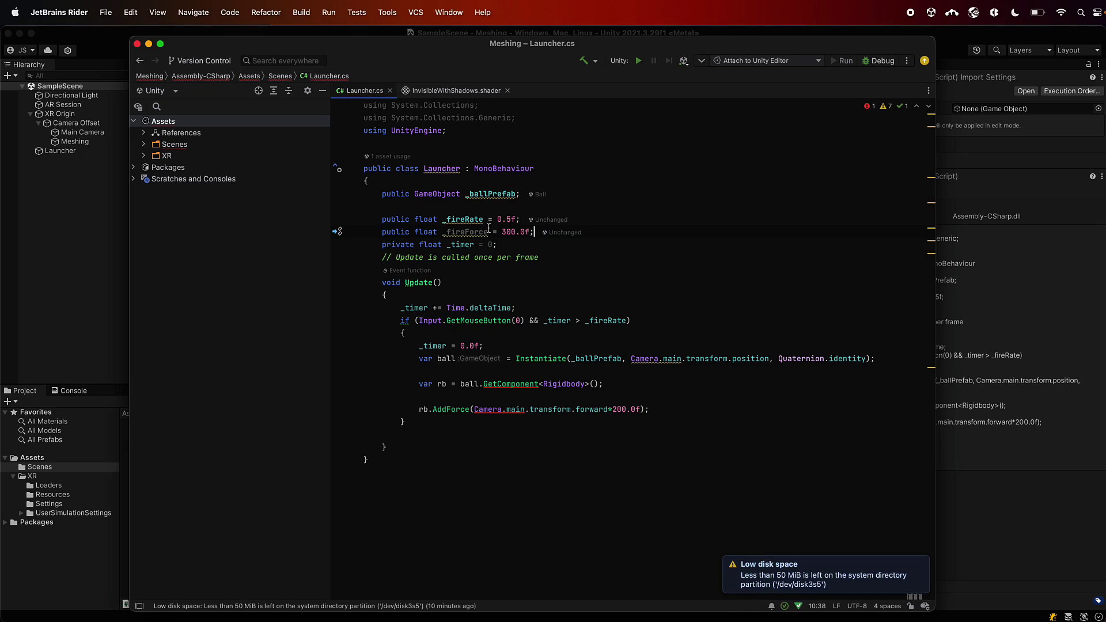
Step: Replace the hard-coded 200.0f multiplier in the rb.AddForce call with _fireForce
click(639, 409)
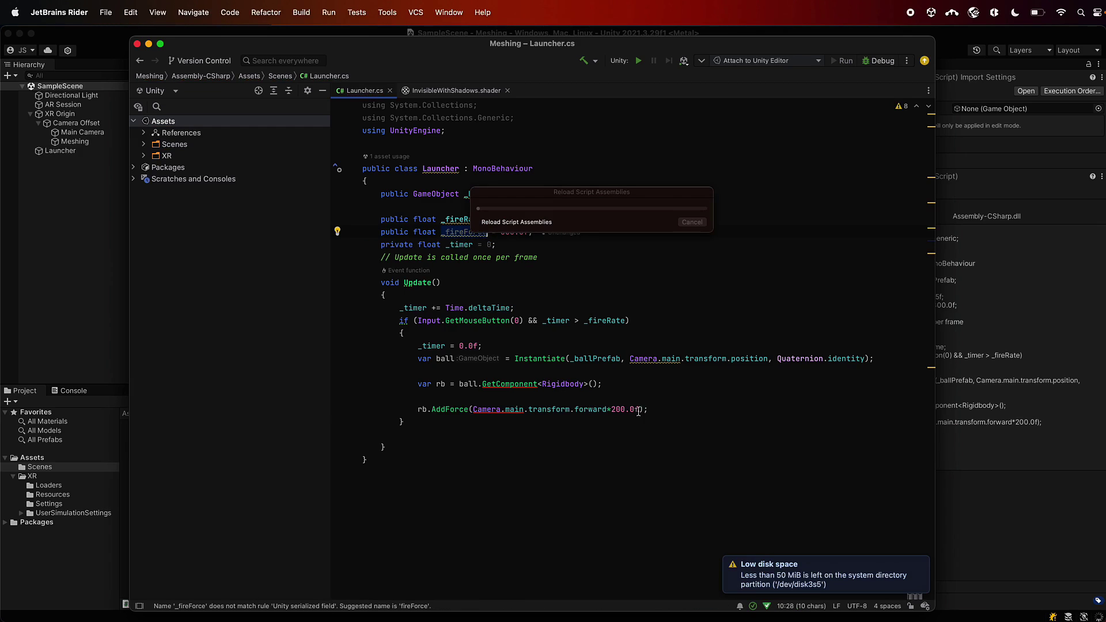
key(BackSpace)
key(BackSpace)
key(BackSpace)
key(BackSpace)
key(BackSpace)
key(BackSpace)
key(Delete)
text(_fireForce);)
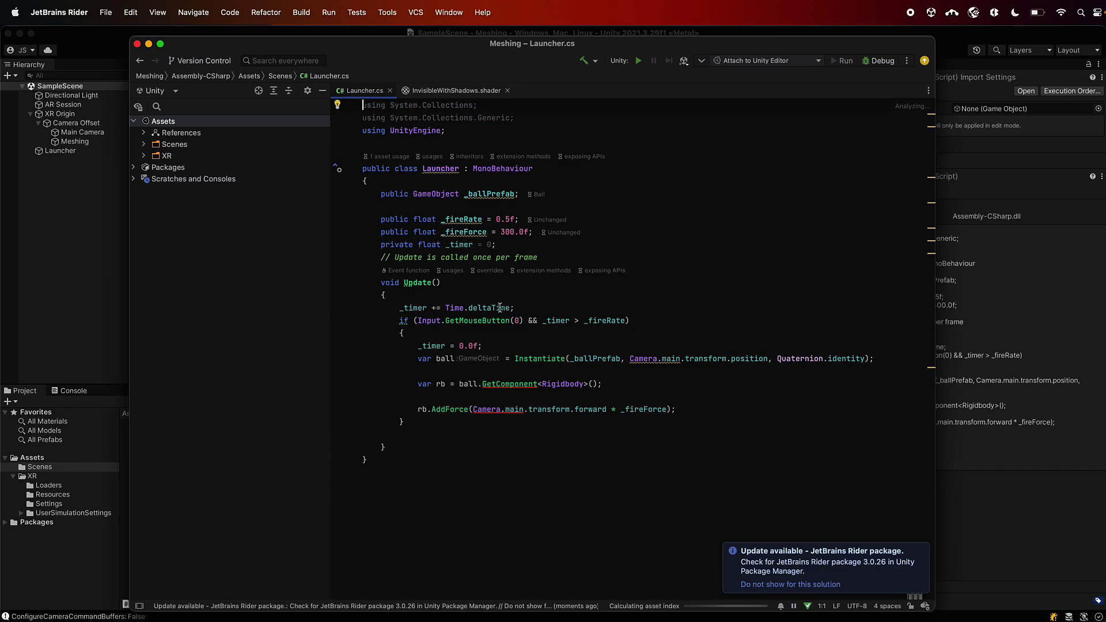
Step: Declare Vector3 _launchDir at the start of the if block in Update, beginning its value with Camera.main.transform.forward +
click(476, 334)
key(Return)
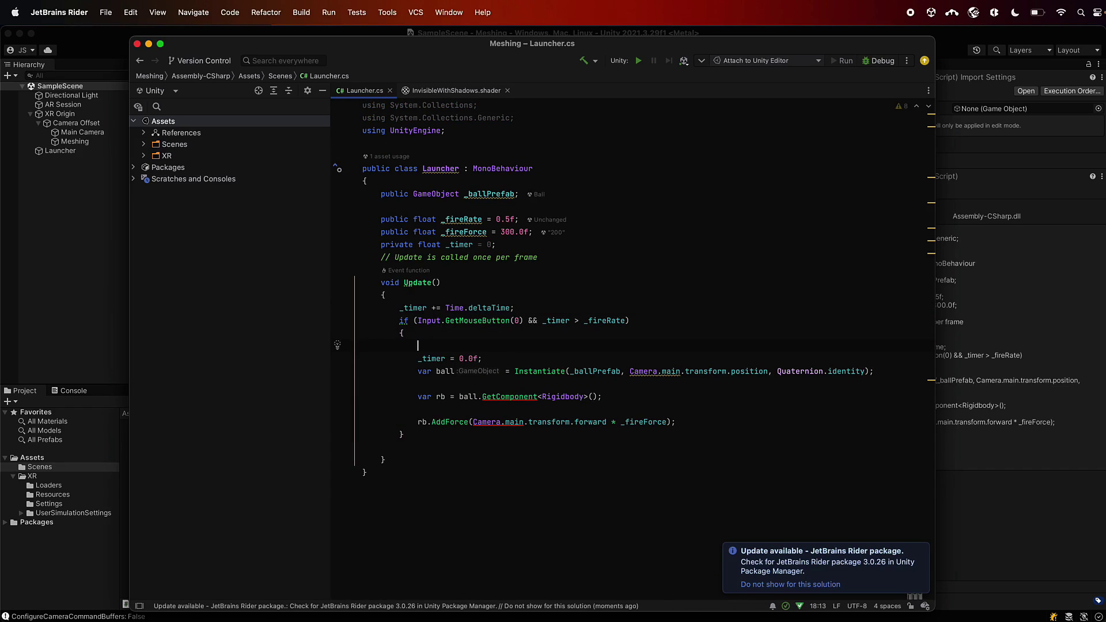
text(Vecto)
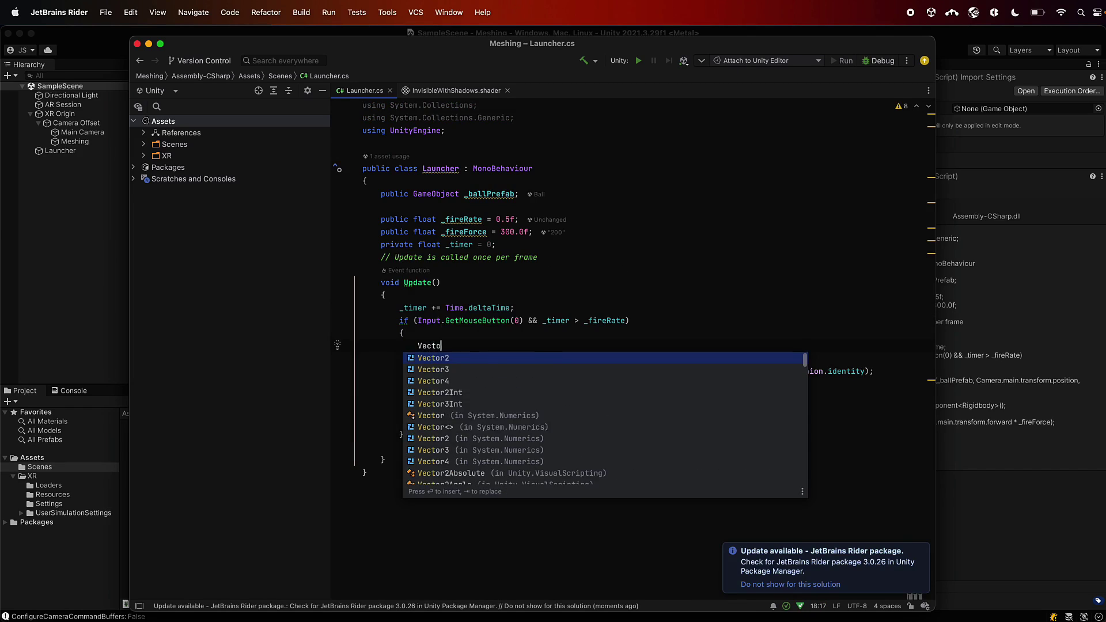
text(r3 )
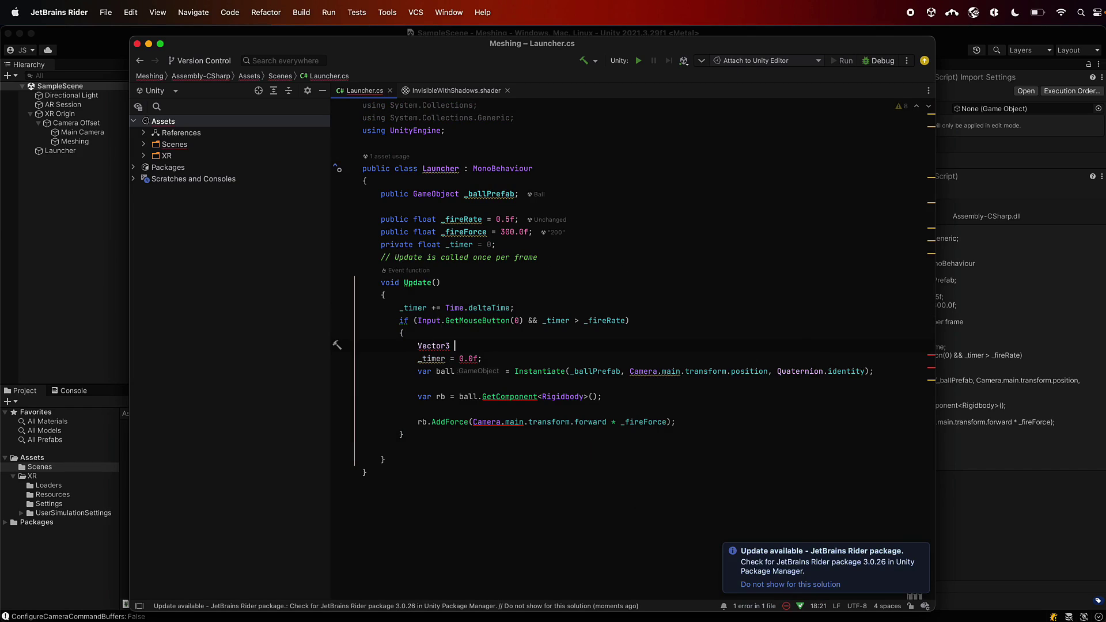
text(_launchDir = )
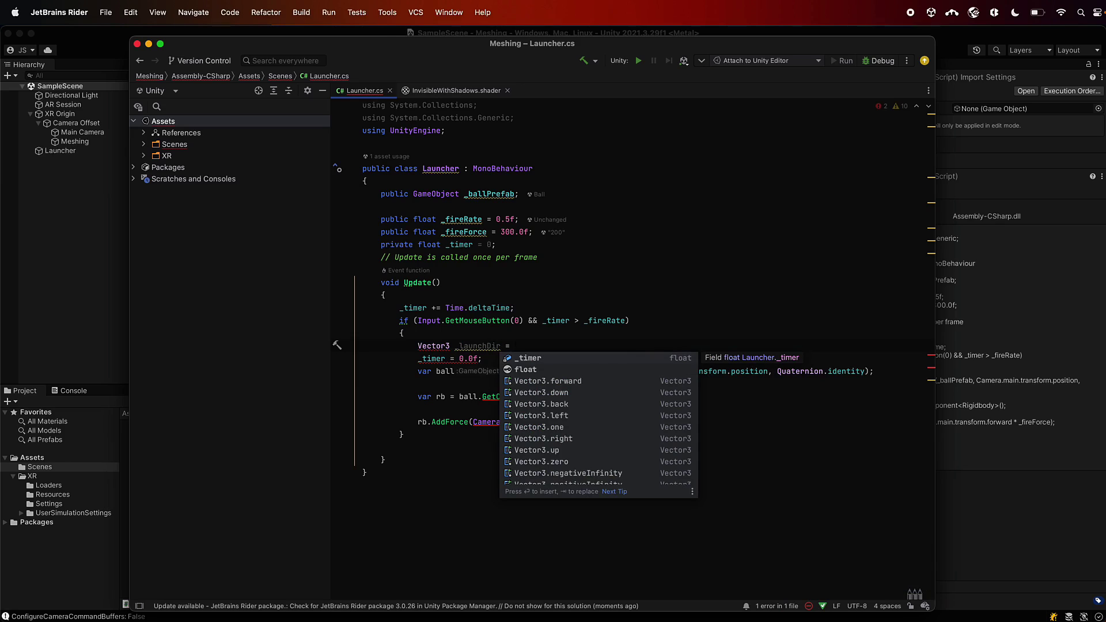
text(Camera.main)
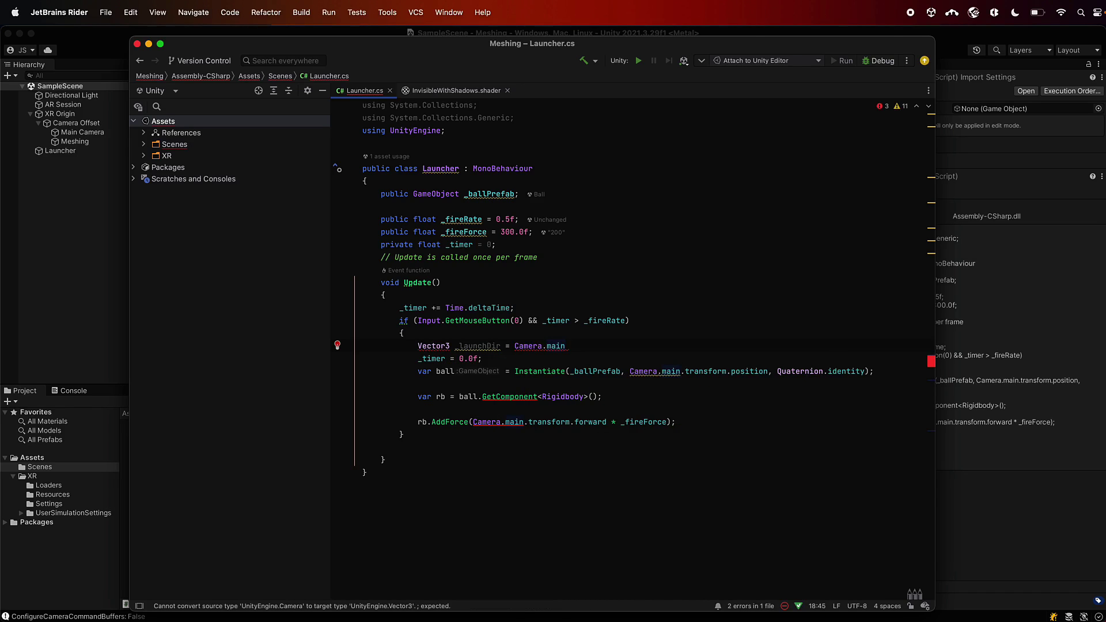
text(.transparencySortAxis)
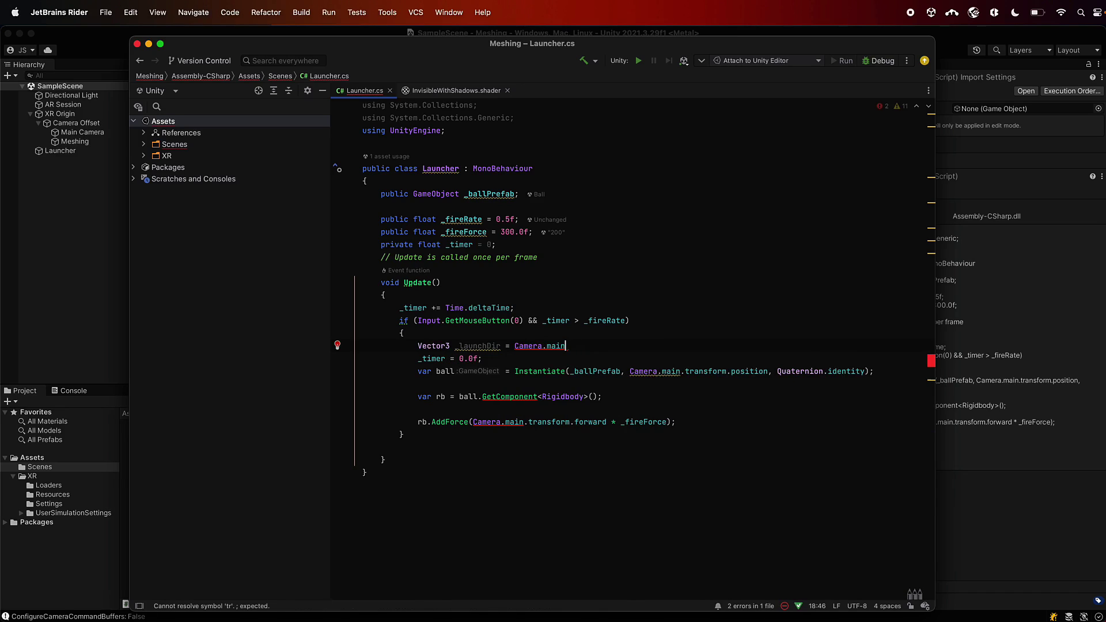
text(.transform.)
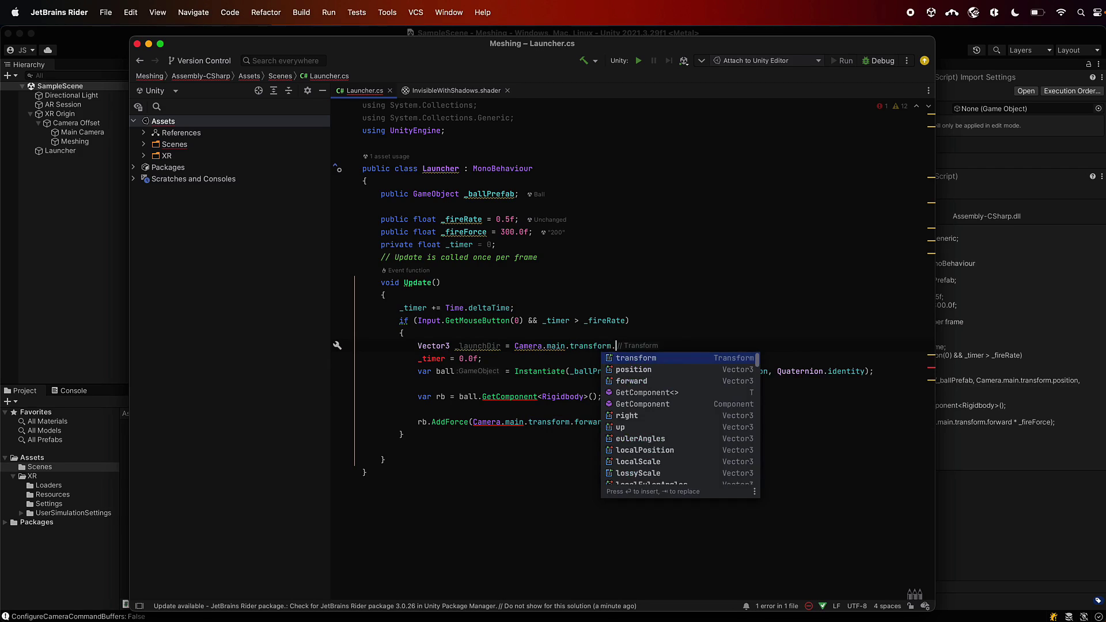
text(forward +)
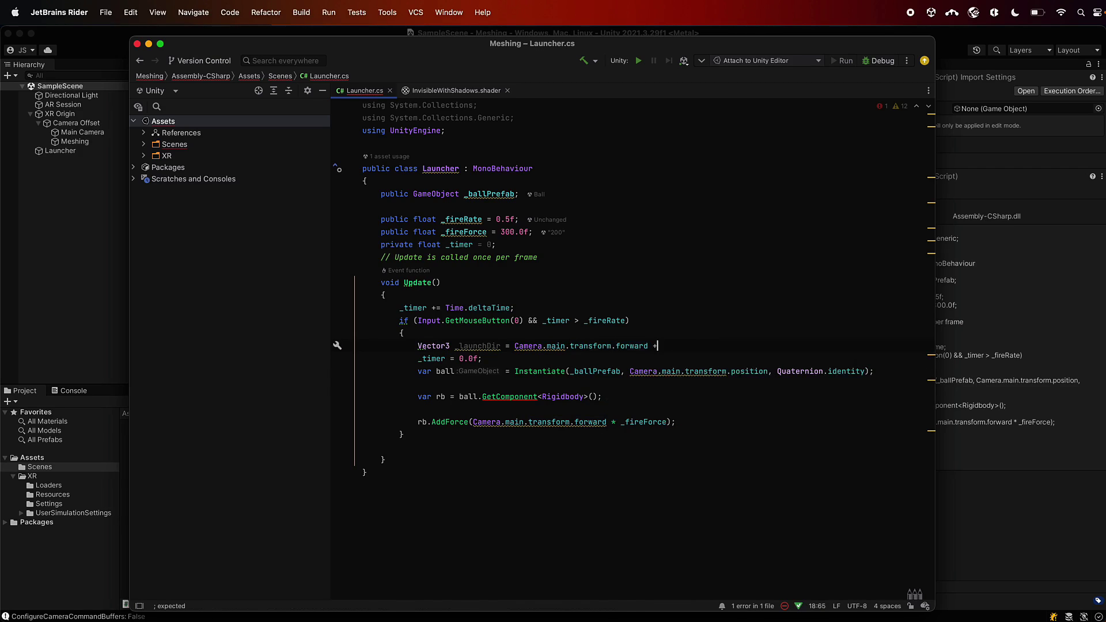
Step: Complete the _launchDir declaration by adding Camera.main.transform.up; as its second term
text( Camera.main.)
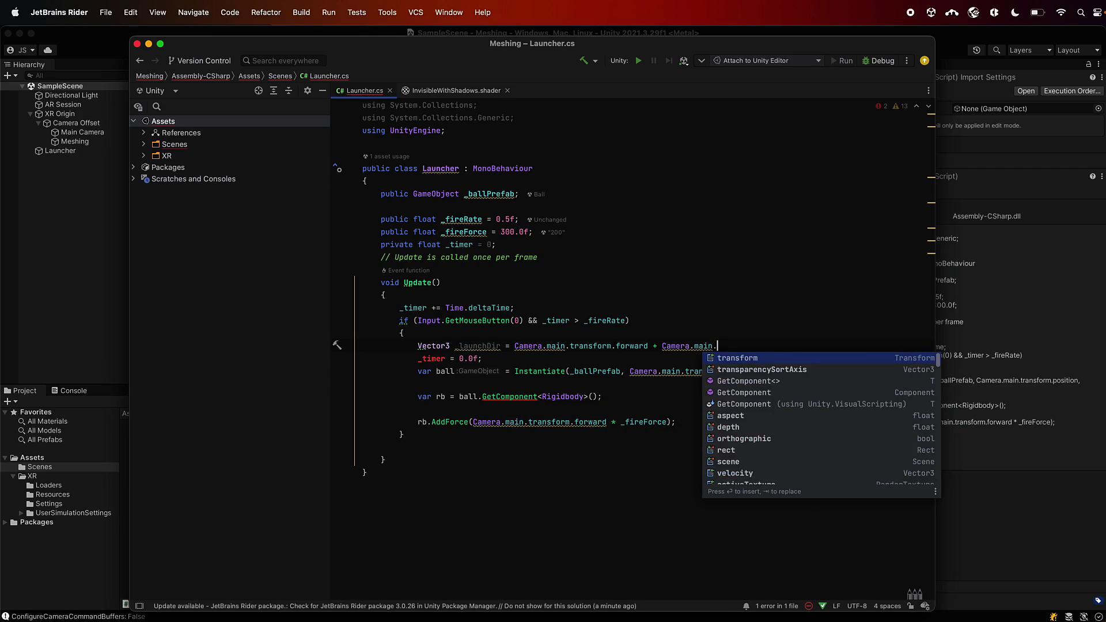
text(tra)
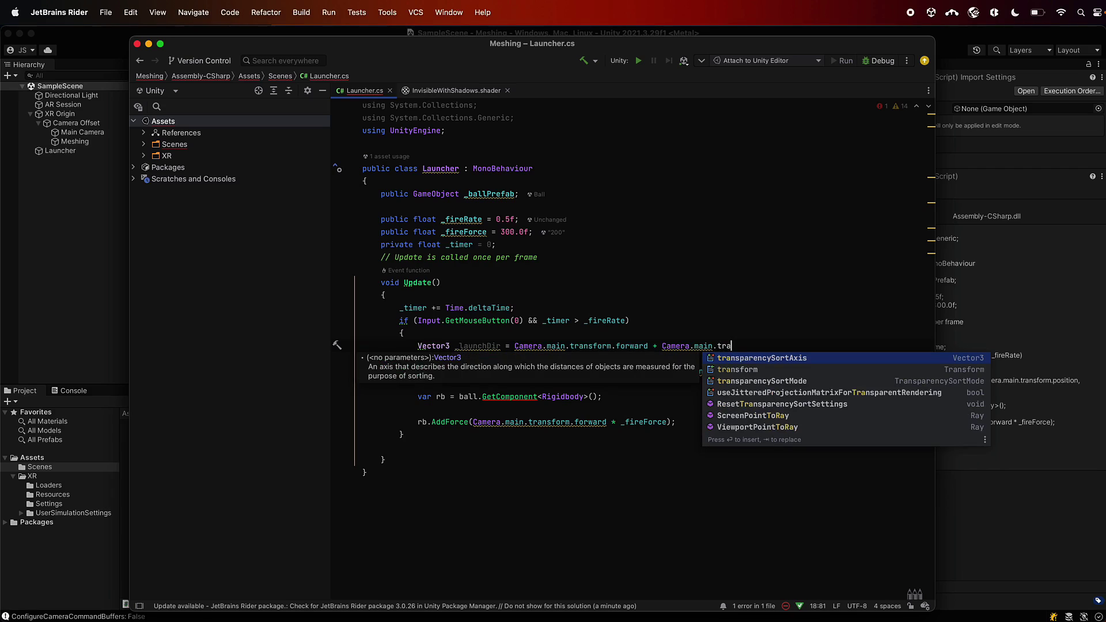
key(Down)
key(Return)
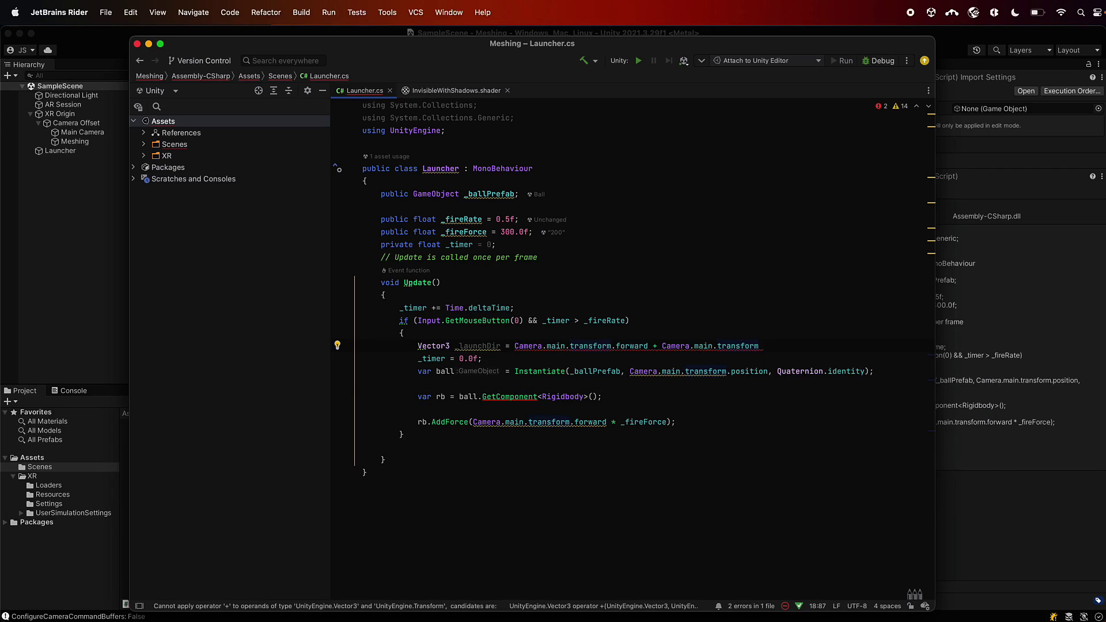
text(.)
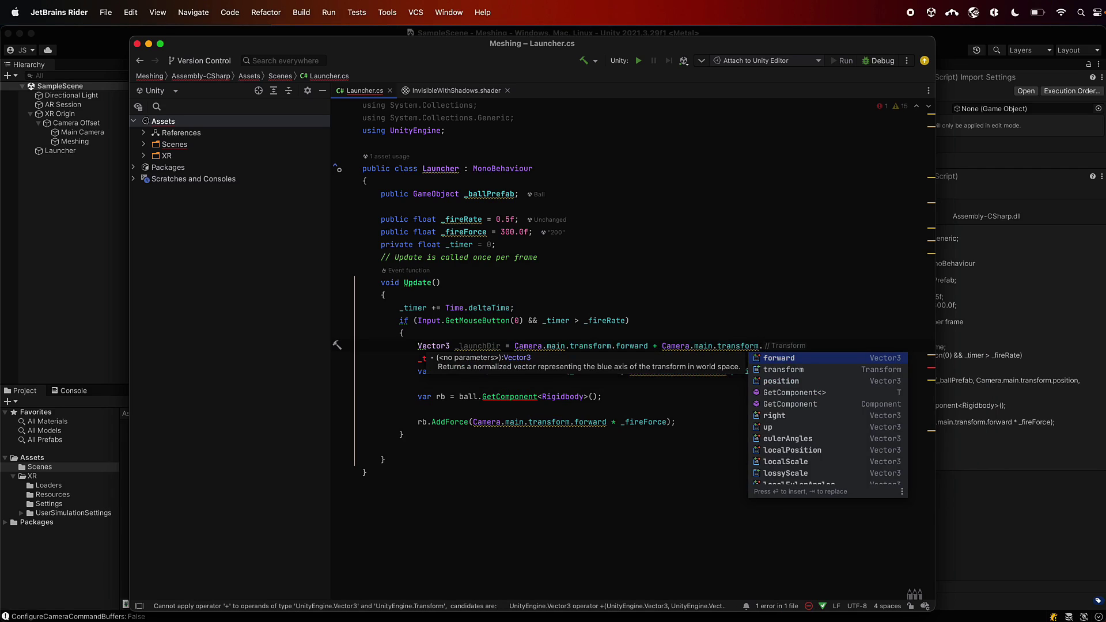
text(up;)
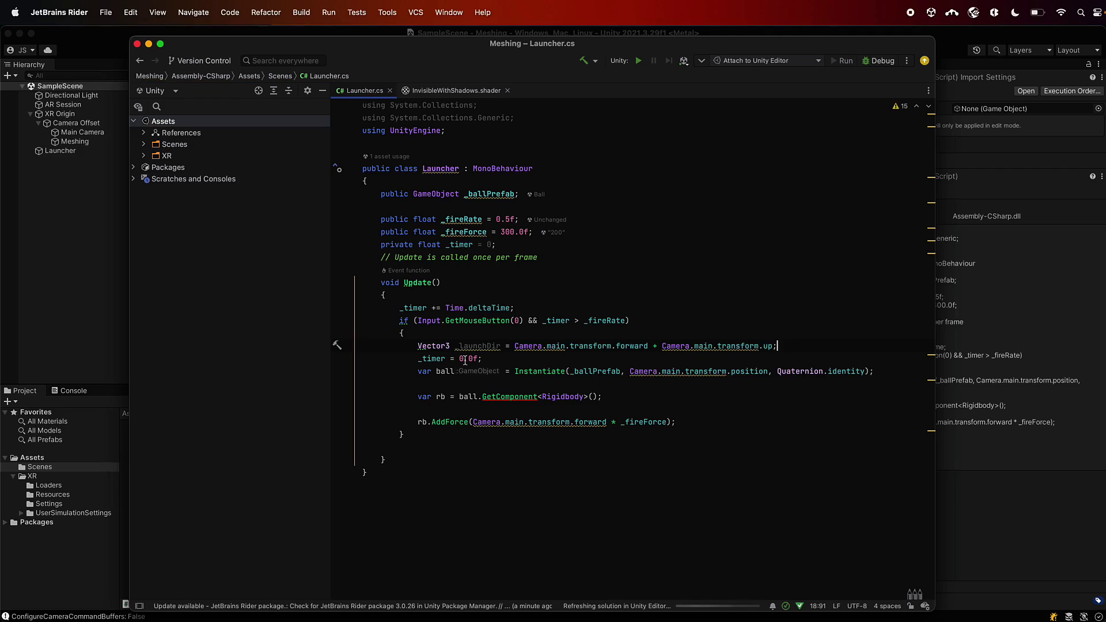
Step: Rename the variable to launchDir and use it in place of Camera.main.transform.forward in the rb.AddForce call
double_click(458, 346)
key(super+c)
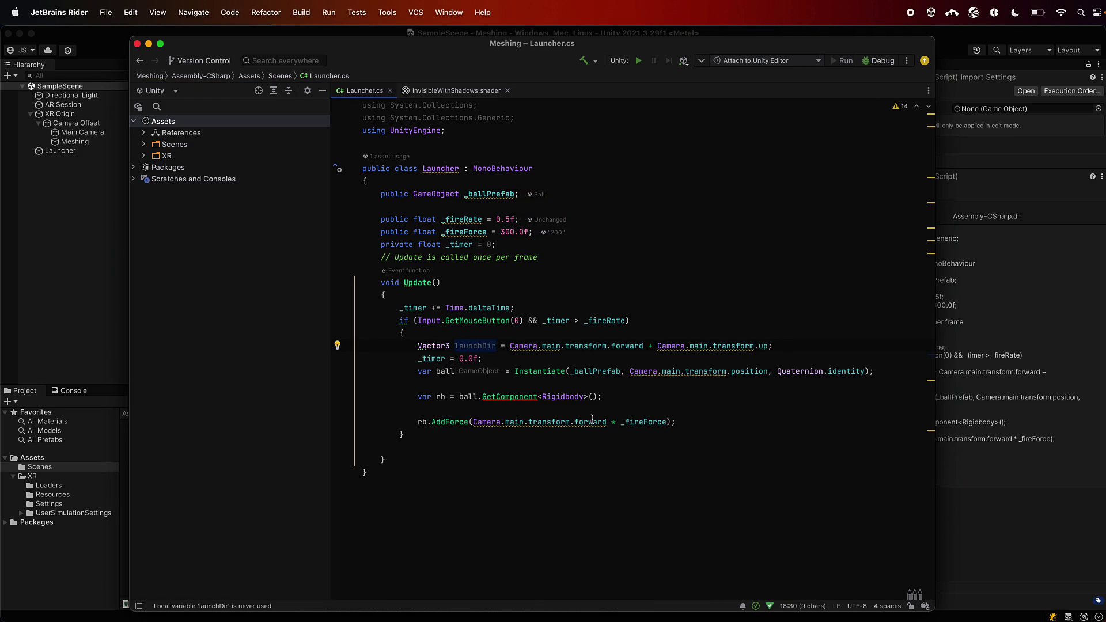
drag(605, 422, 473, 422)
key(BackSpace)
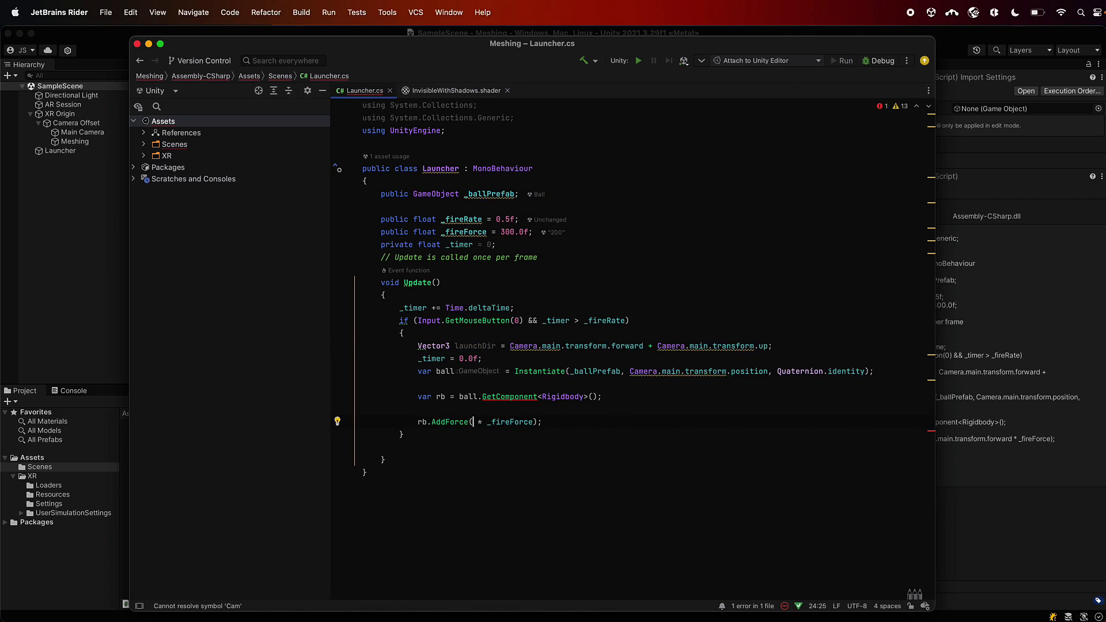
key(super+v)
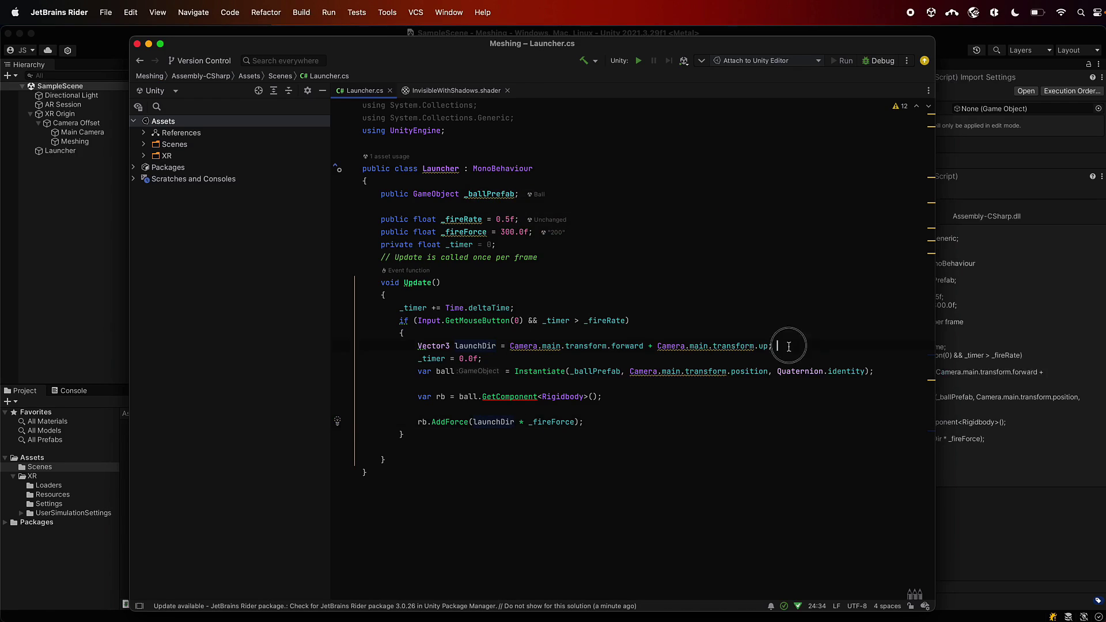
Step: Change the second term of launchDir to (Camera.main.transform.up*0.4f), and switch back to Unity
click(656, 345)
text(()
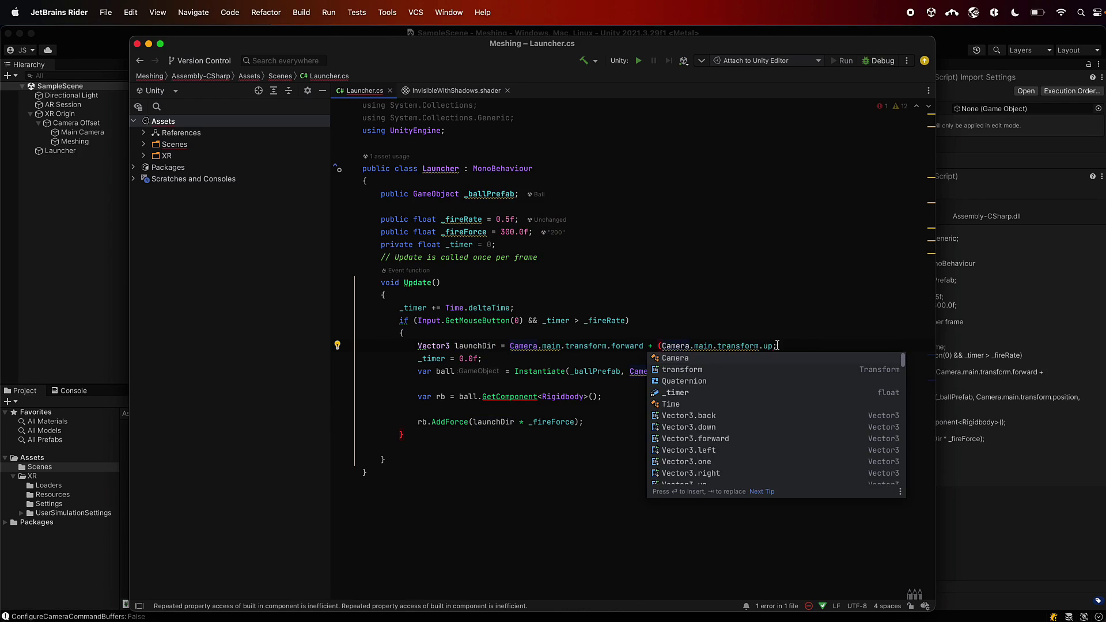
click(773, 346)
text(*0.4f)
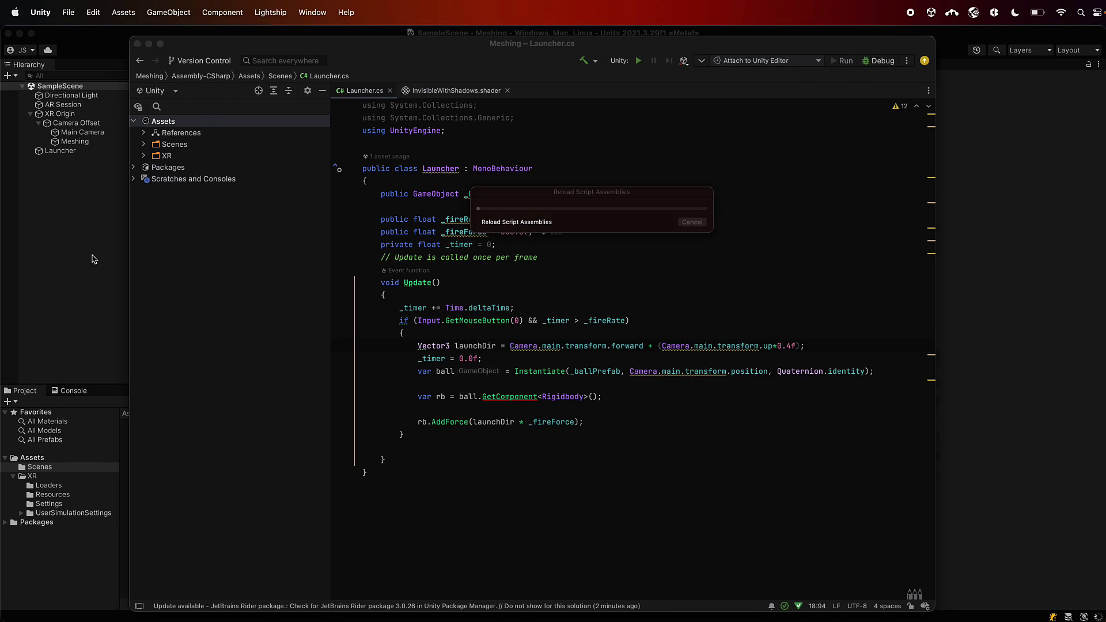
click(94, 259)
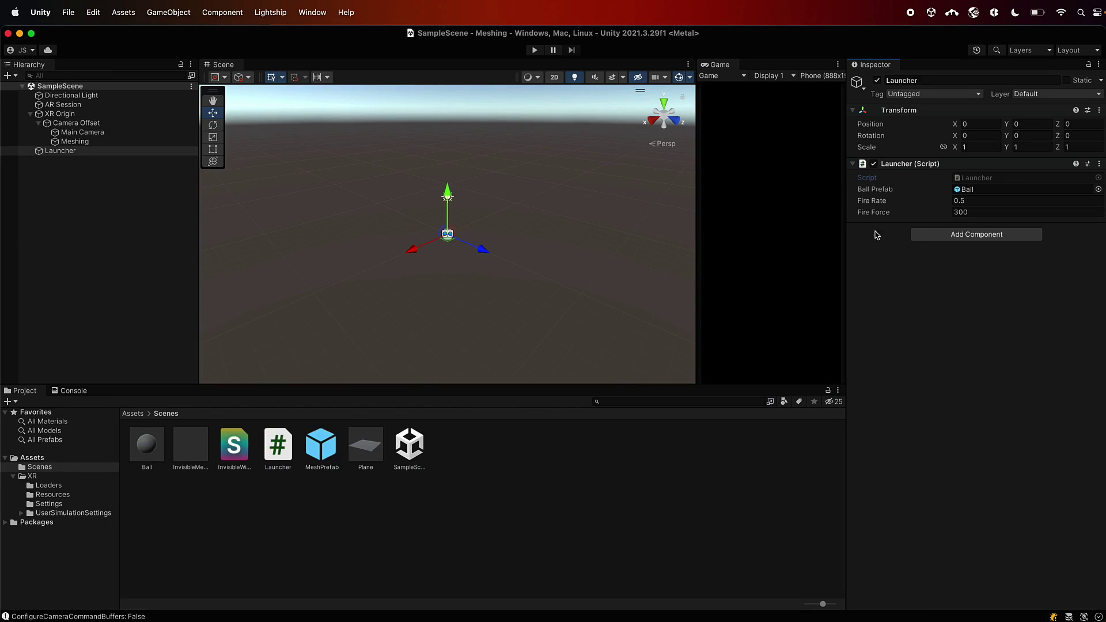
Step: Create a Physic Material named Bouncy in the Scenes folder and set its Bounciness to 1
right_click(506, 450)
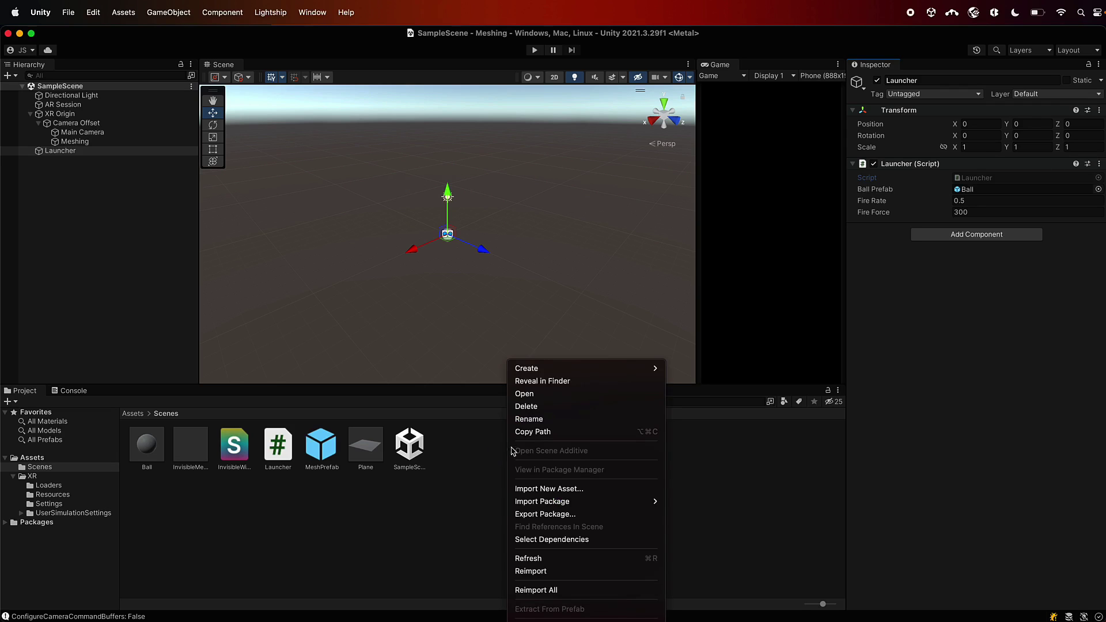
mouse_move(574, 371)
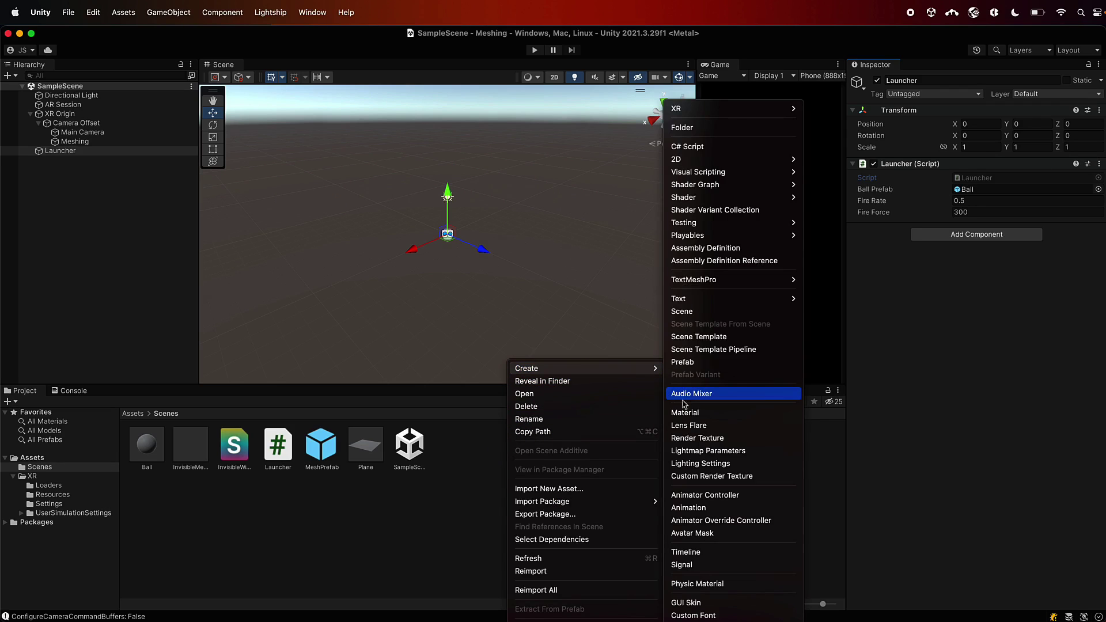
click(696, 584)
text(Bouncy)
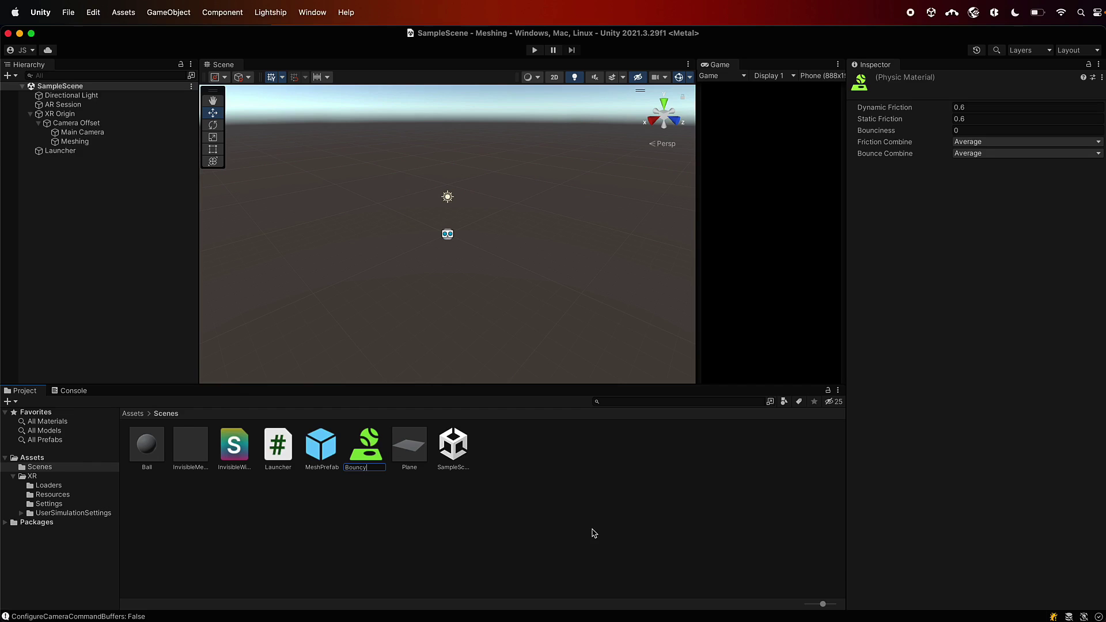
key(Return)
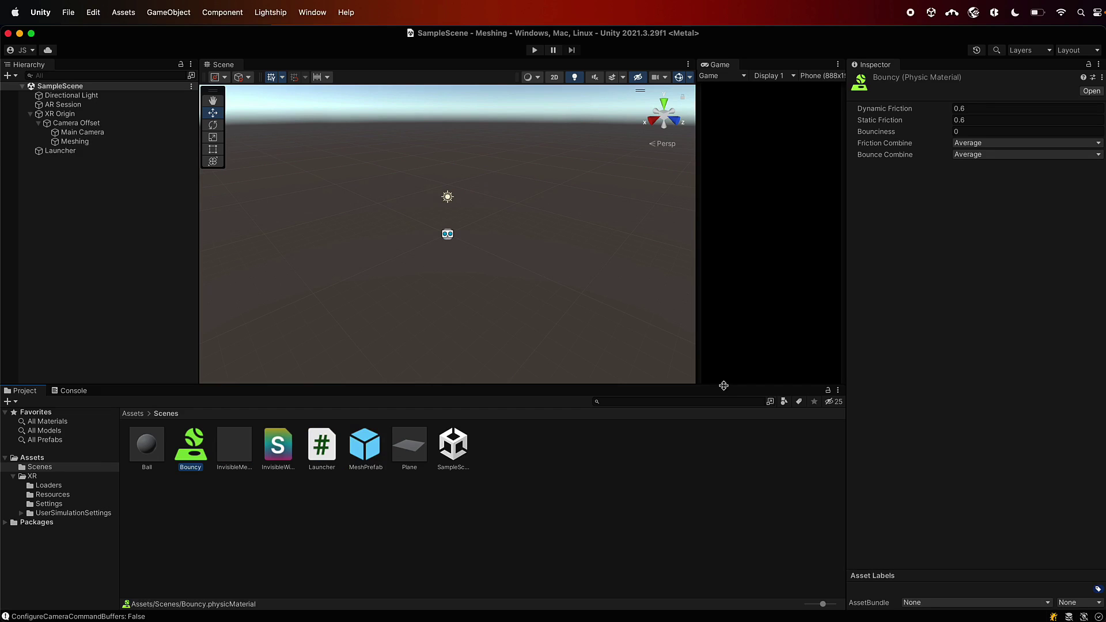
click(967, 132)
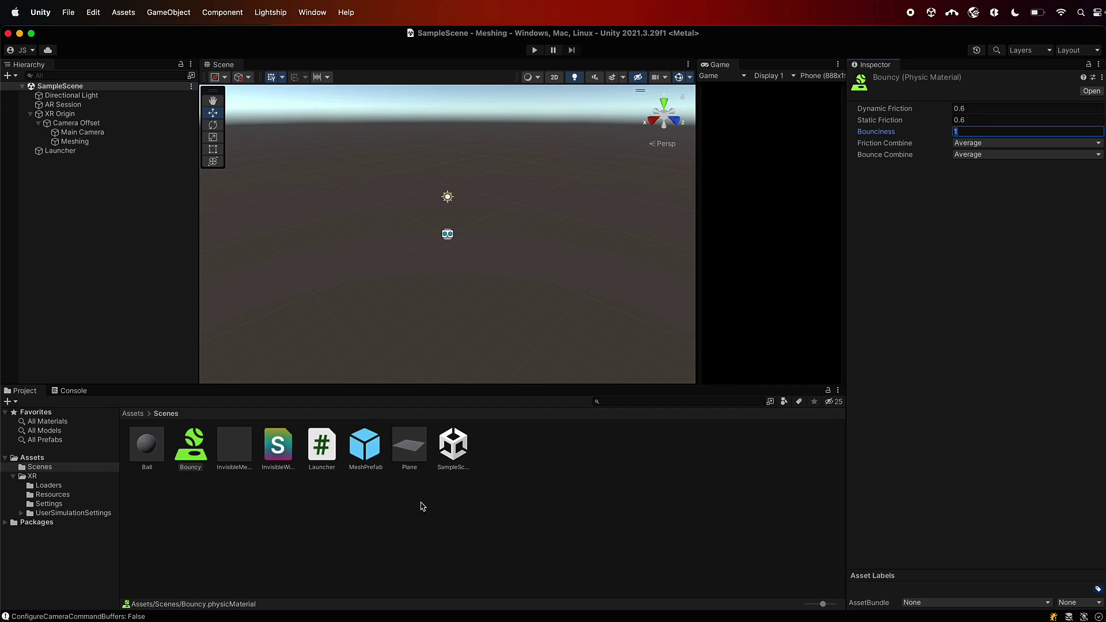
Step: Assign the Bouncy physic material to the Sphere Collider of the Ball prefab
click(148, 446)
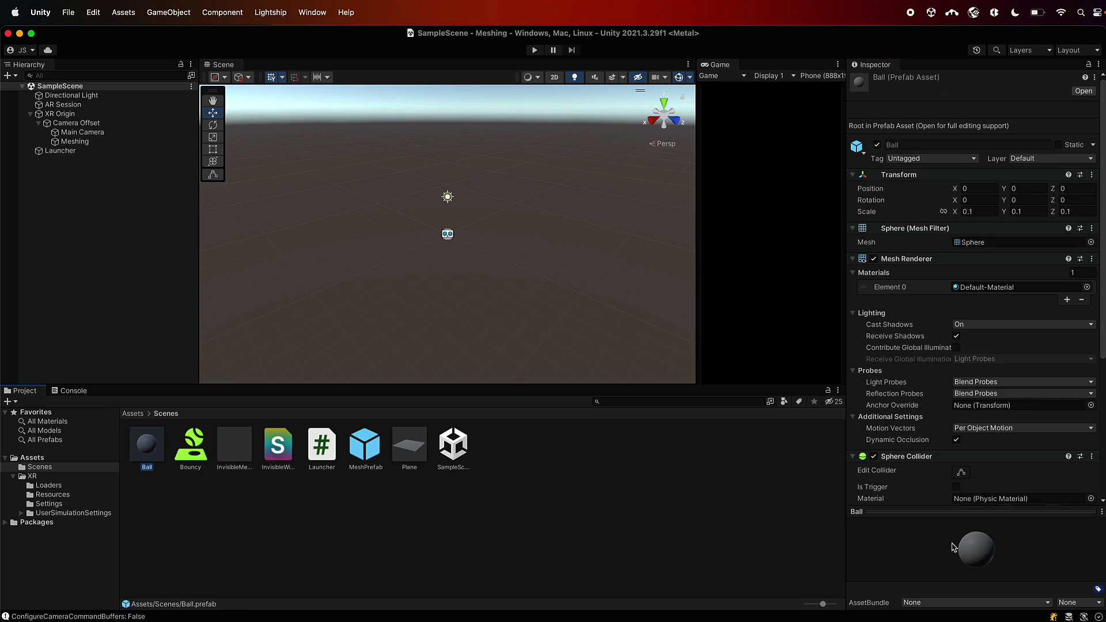
scroll(931, 299, down, 5)
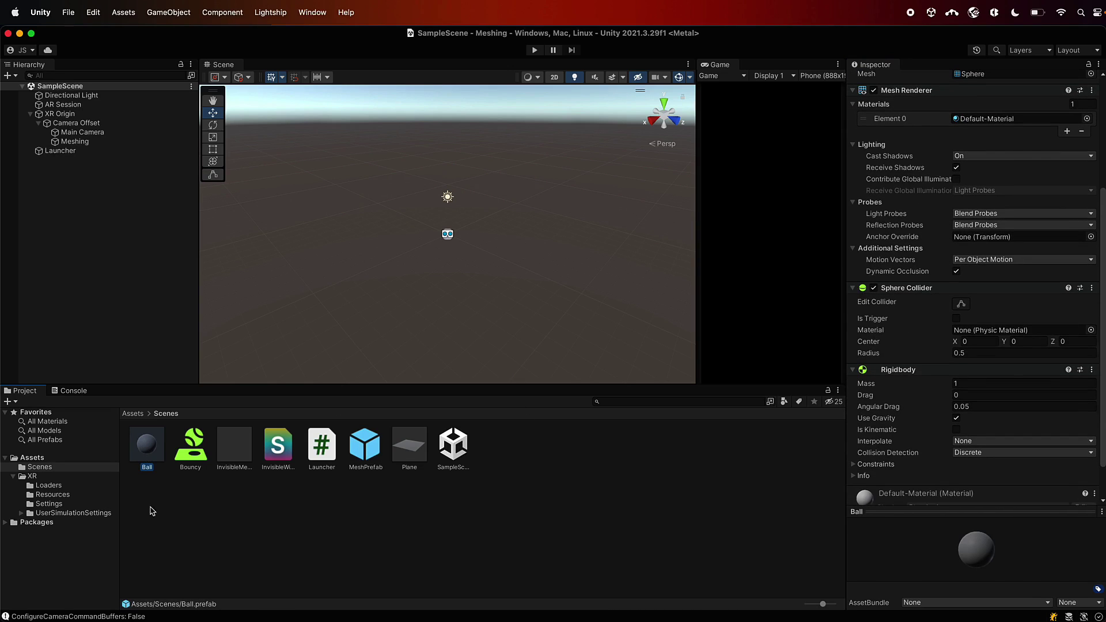
drag(191, 447, 1001, 333)
Step: Set the Launcher object's Fire Force to 200 and save the scene
click(86, 141)
click(95, 151)
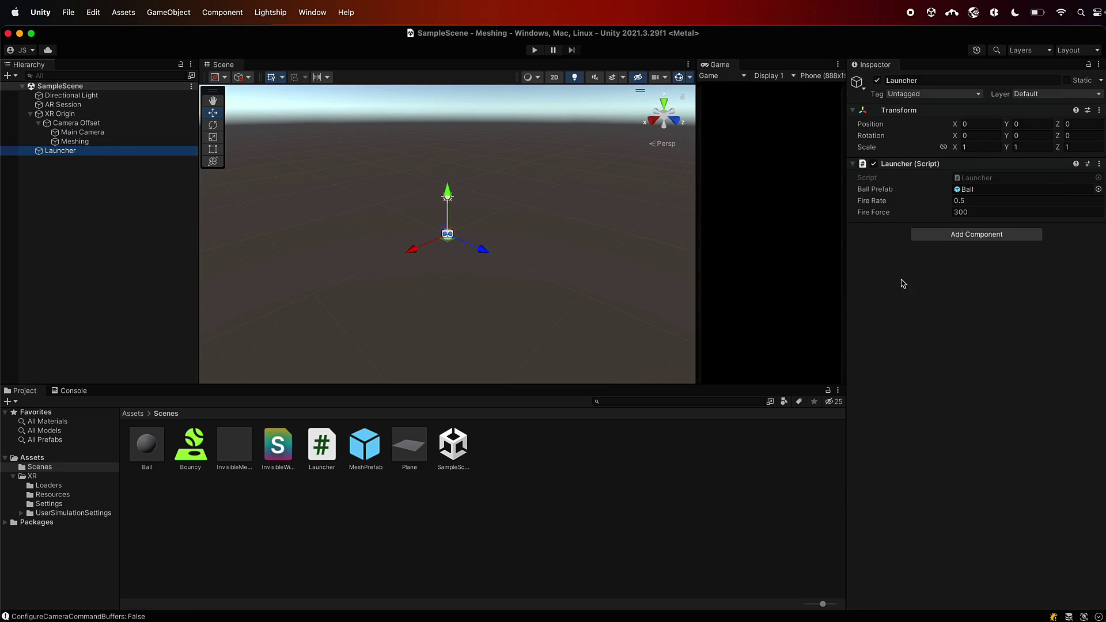
click(986, 212)
text(2)
key(super+s)
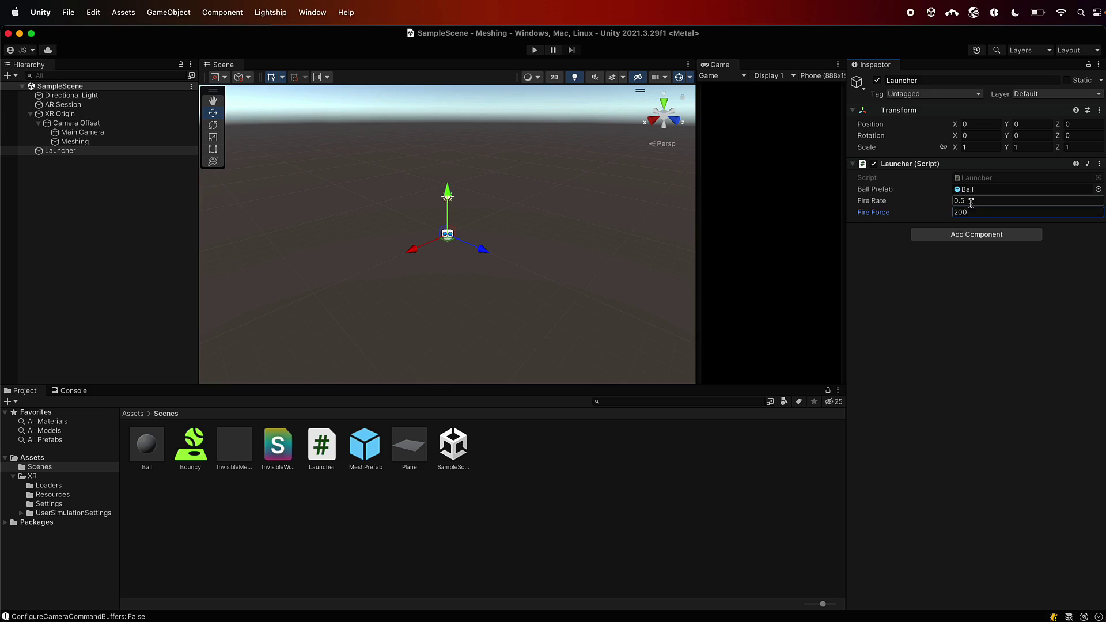
Step: Run the scene in Play mode, launch several balls into the simulated room to test their bouncing, and stop playback
click(533, 51)
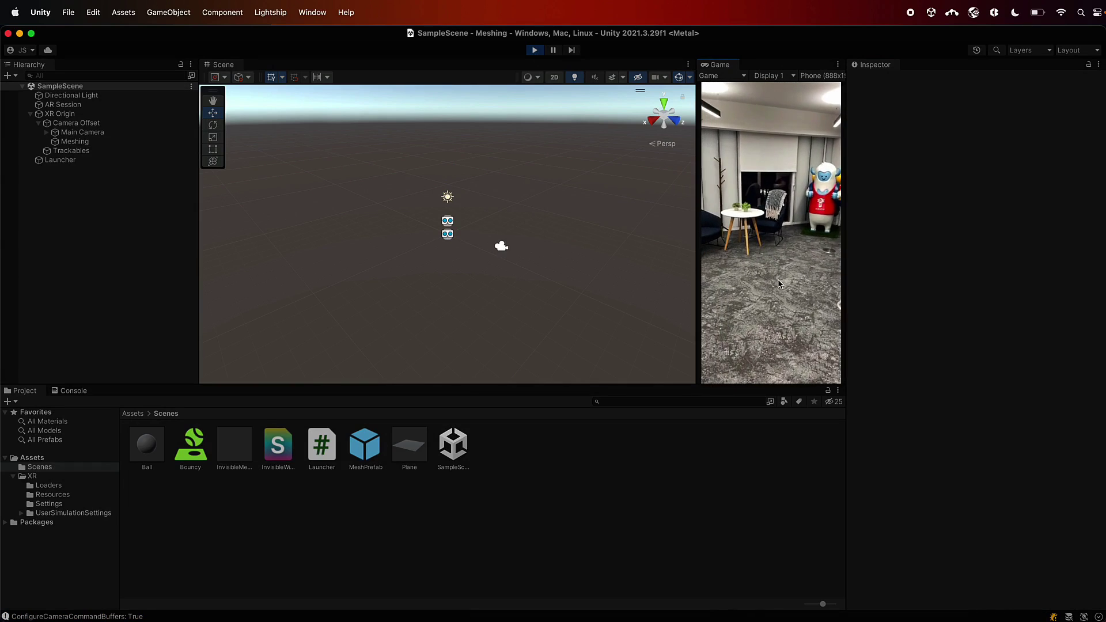
click(779, 281)
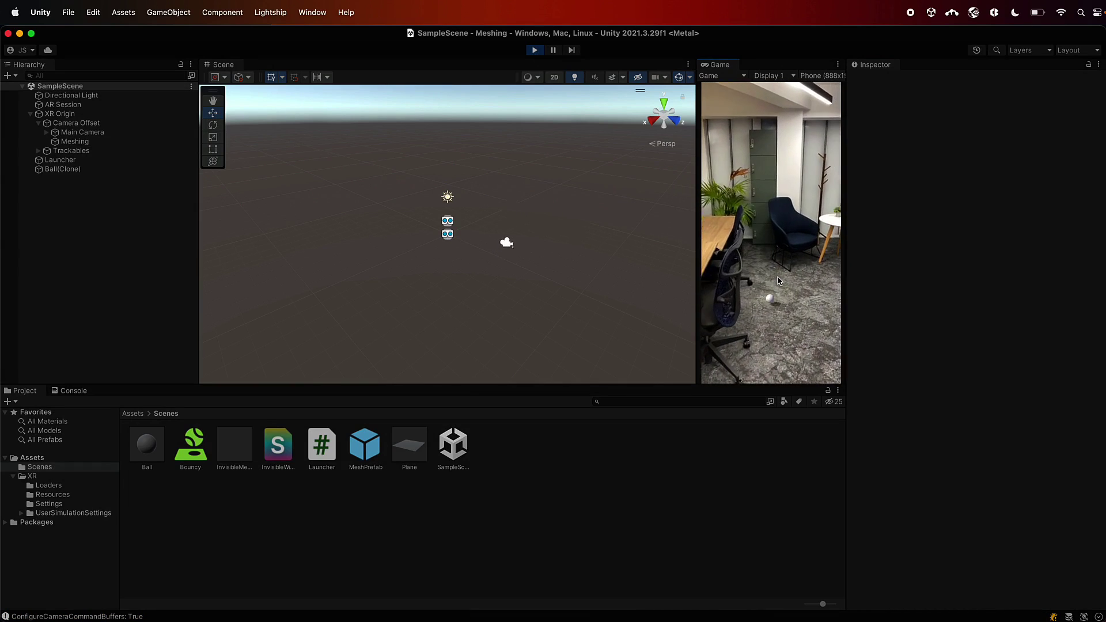
click(778, 281)
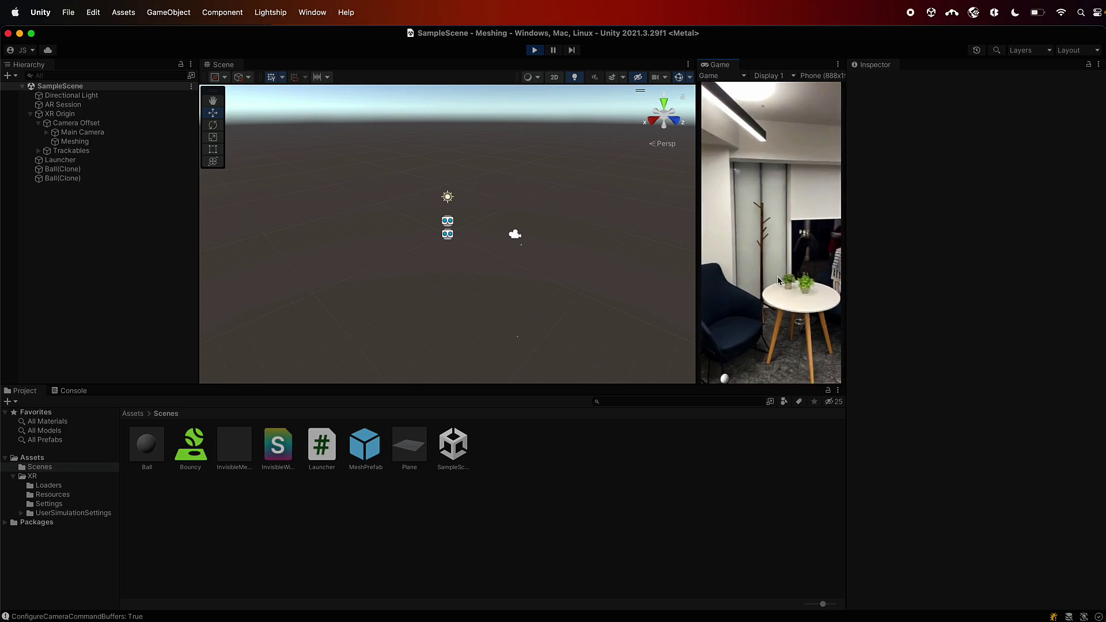
click(778, 281)
click(777, 281)
click(778, 280)
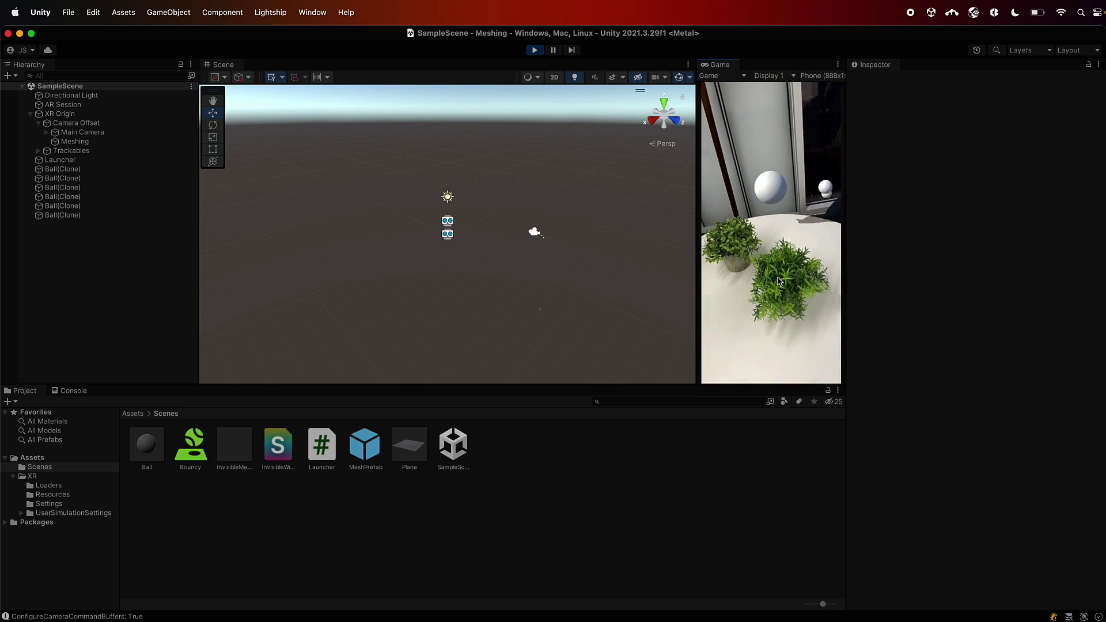
click(534, 50)
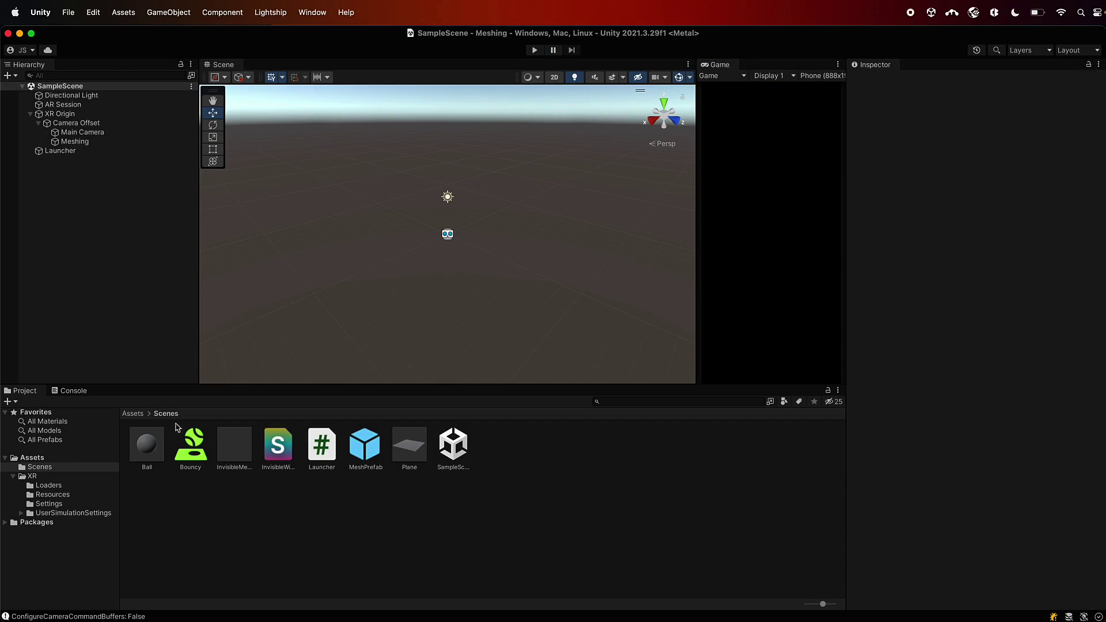
Step: Create a new material named Green in the Scenes folder
click(151, 442)
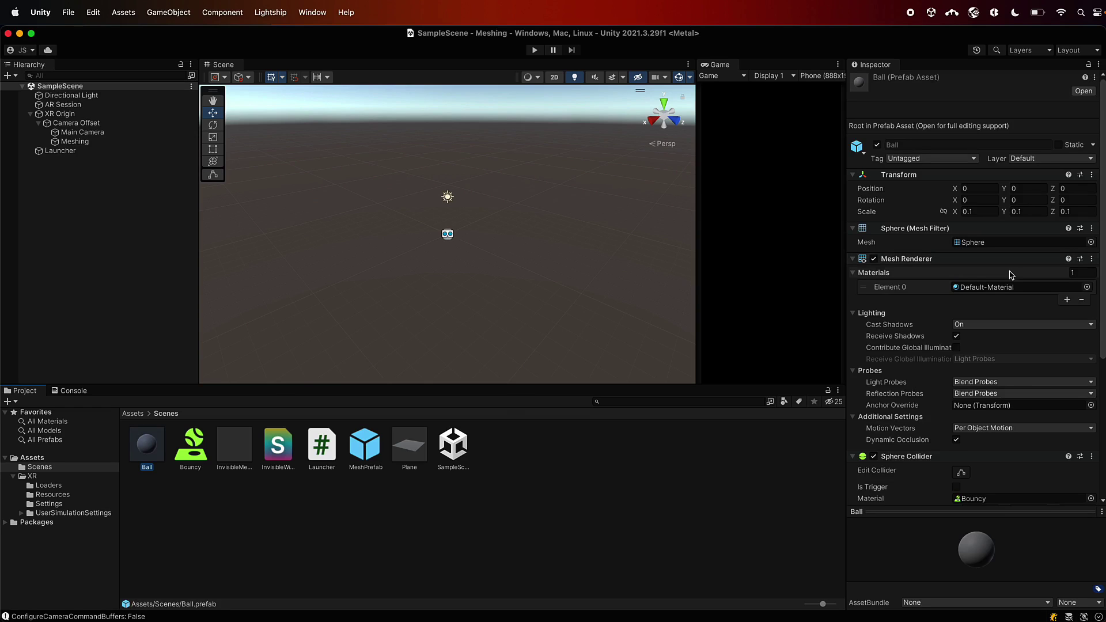
click(1002, 288)
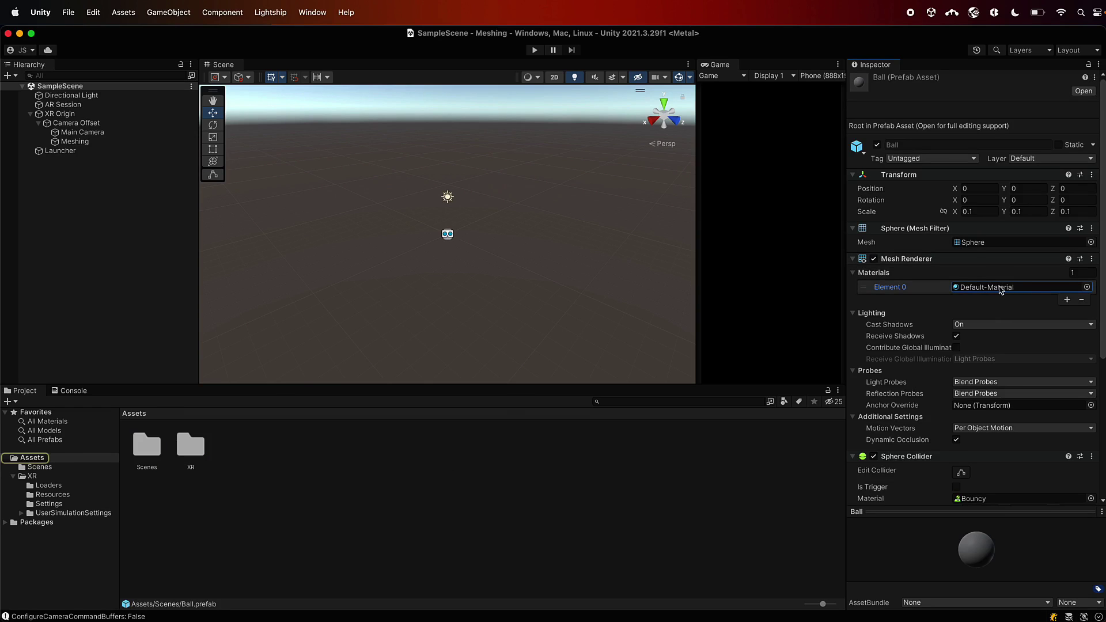
double_click(147, 446)
right_click(520, 444)
mouse_move(588, 365)
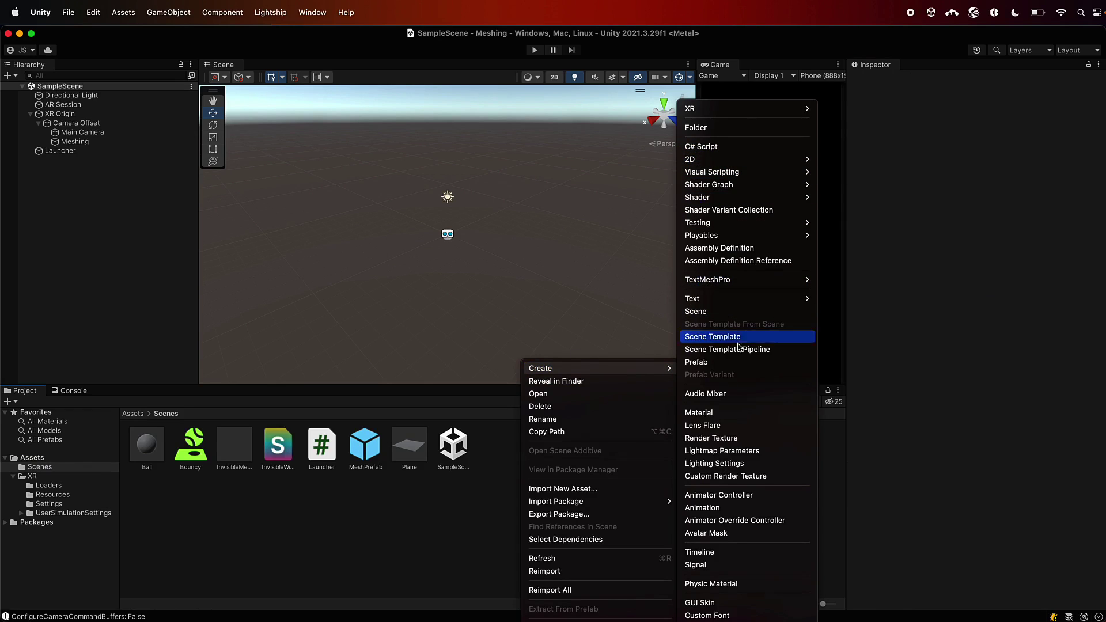
click(720, 412)
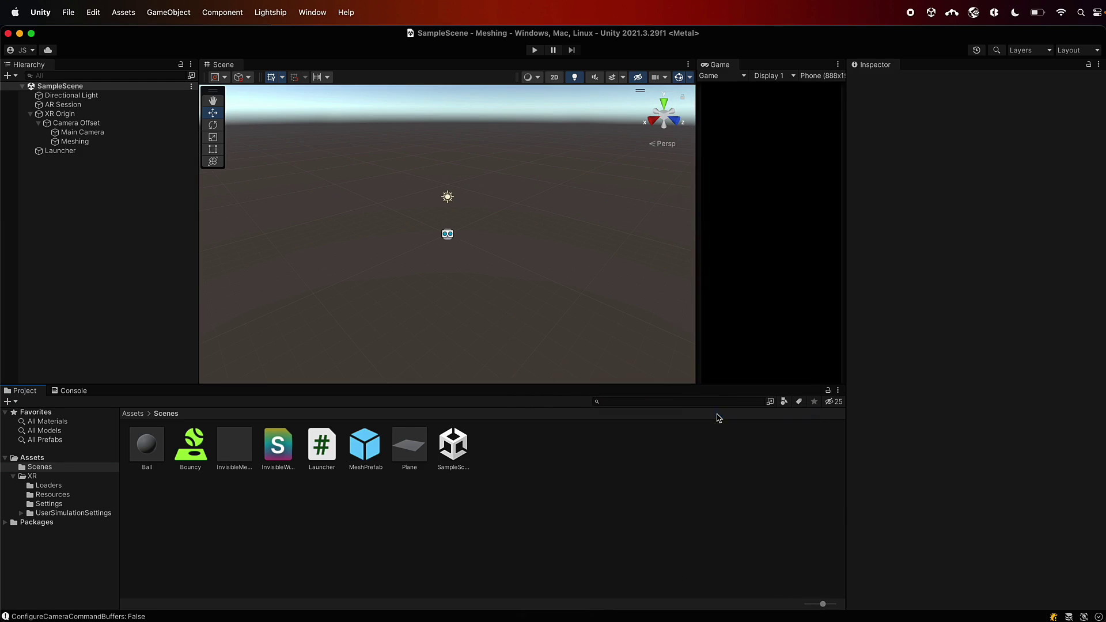
text(Green)
key(Return)
Step: Set the Green material's albedo to a bright green and assign the material to the Ball prefab's Mesh Renderer
click(1010, 134)
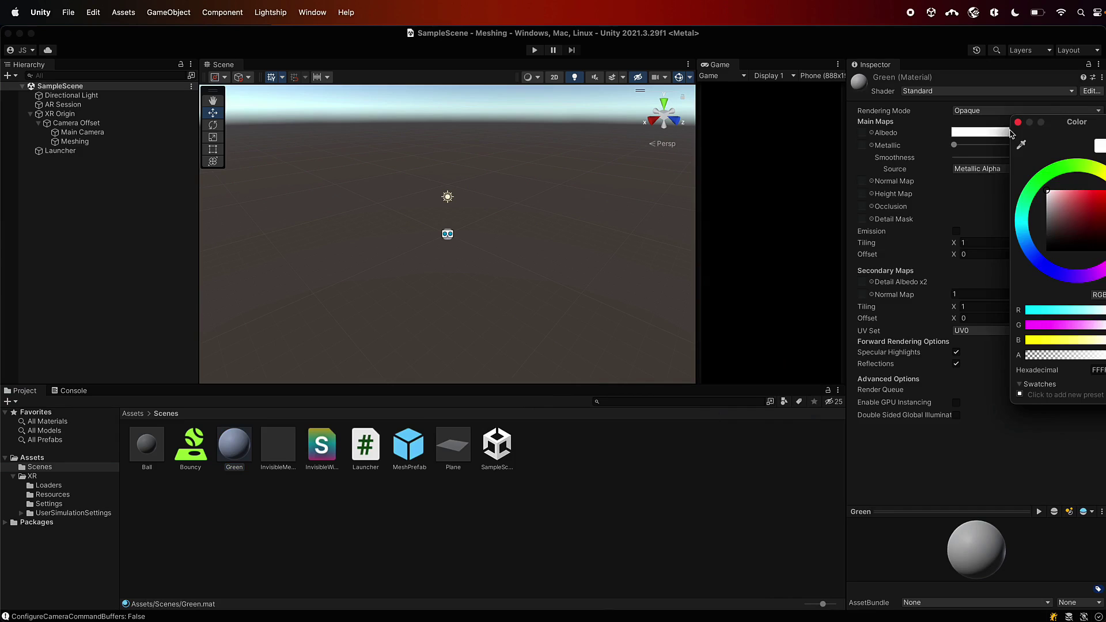
drag(1048, 174, 1039, 181)
click(1091, 204)
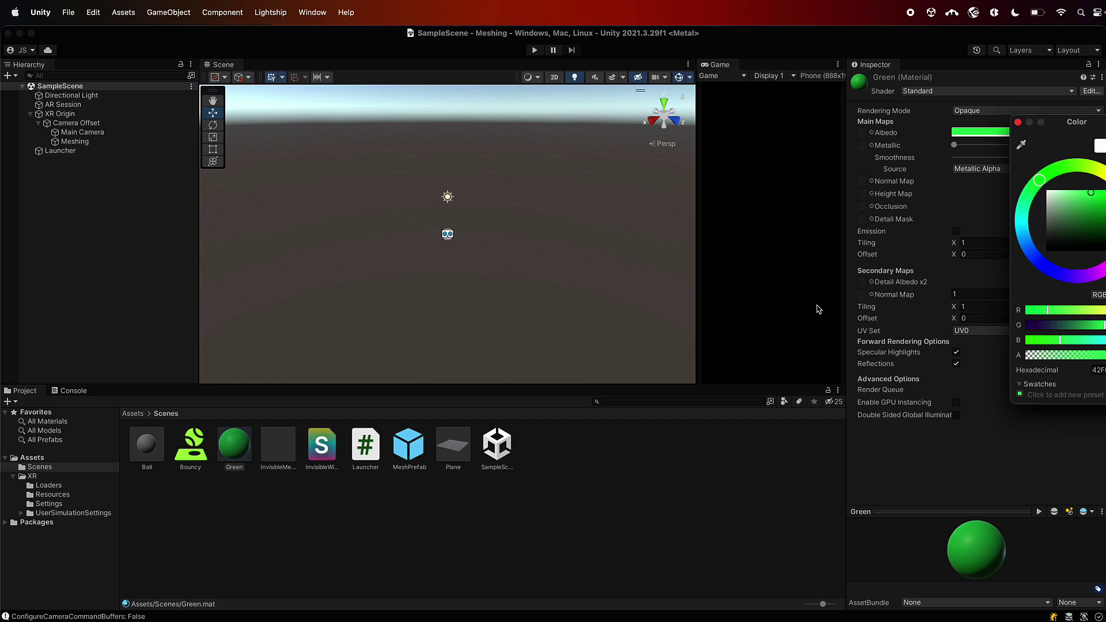
click(726, 488)
click(147, 444)
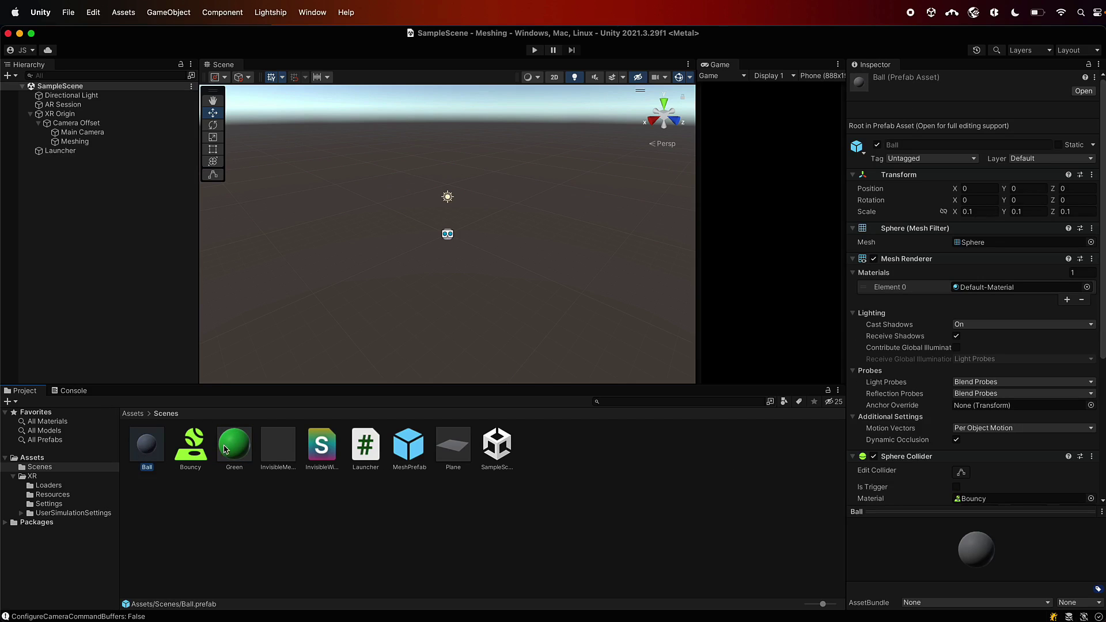
drag(236, 446, 1010, 291)
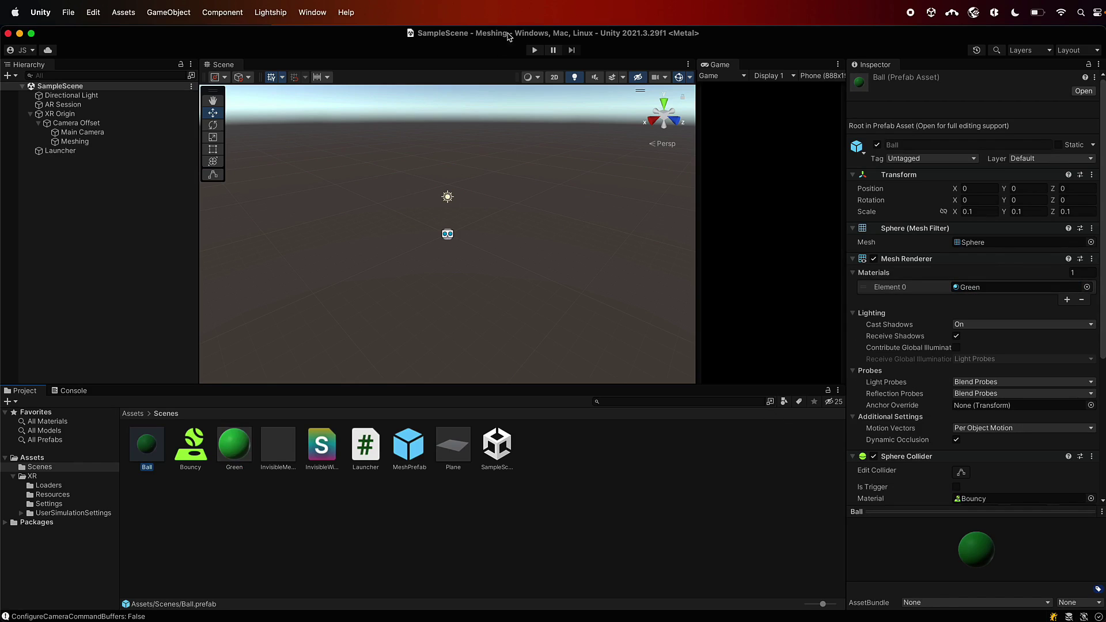
Step: Run the scene in Play mode and launch several green balls around the room to check their look and bouncing
click(535, 51)
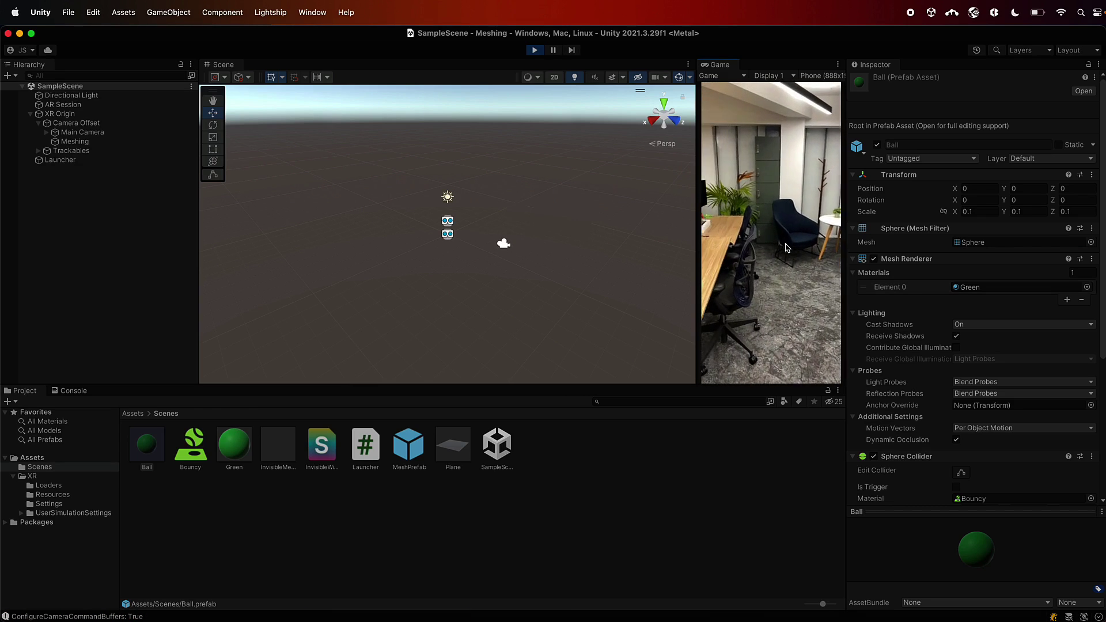
click(792, 251)
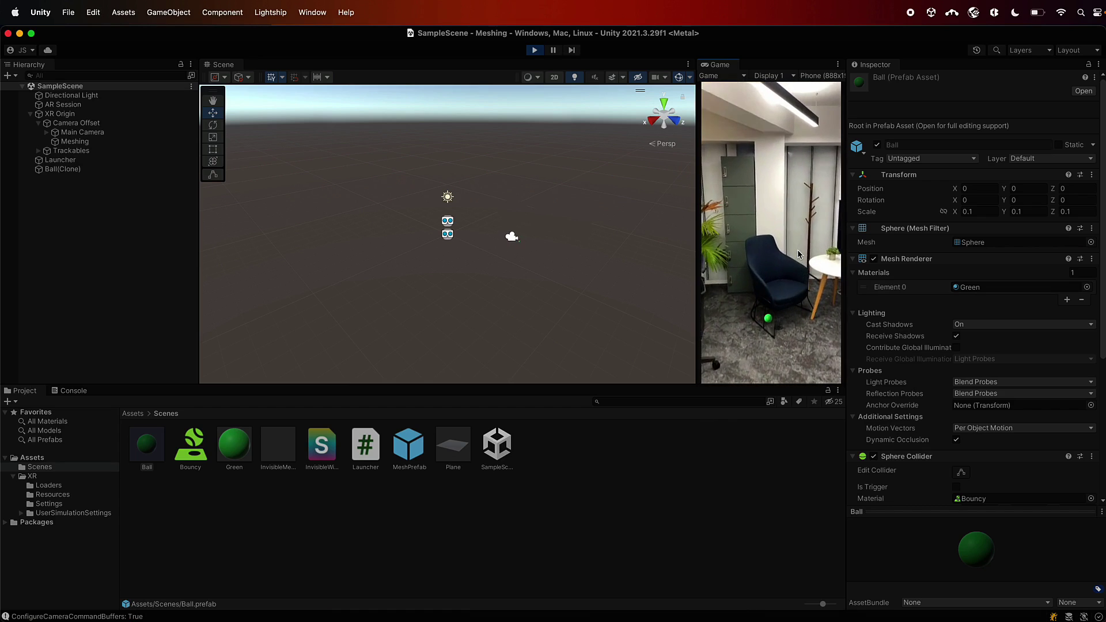
click(798, 253)
click(798, 253)
click(798, 254)
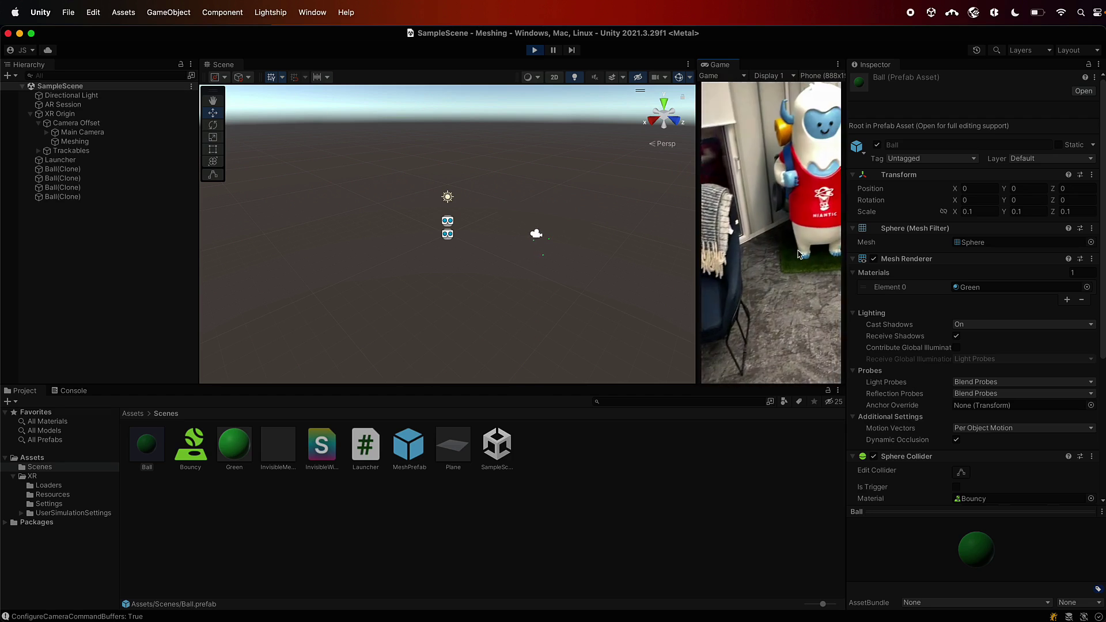
click(797, 254)
click(798, 253)
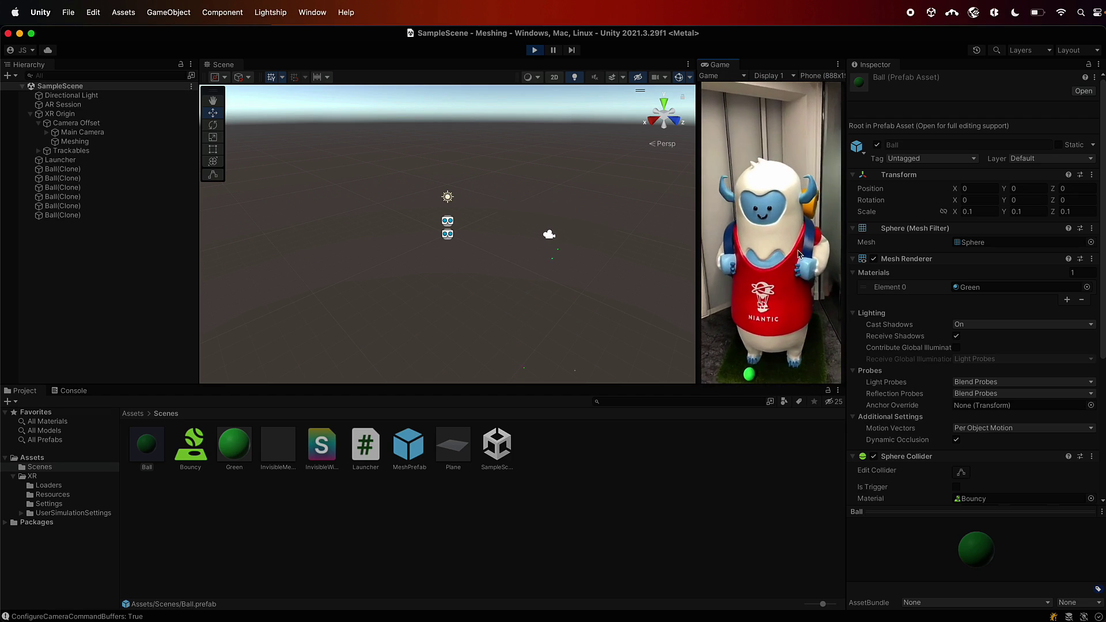
click(798, 254)
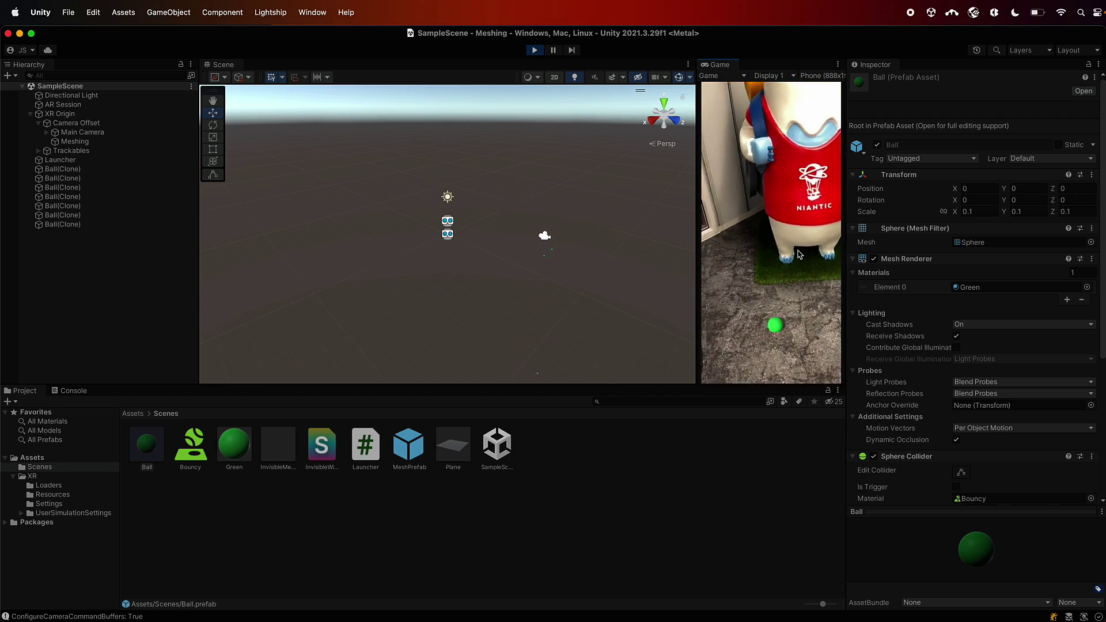
click(797, 254)
click(797, 254)
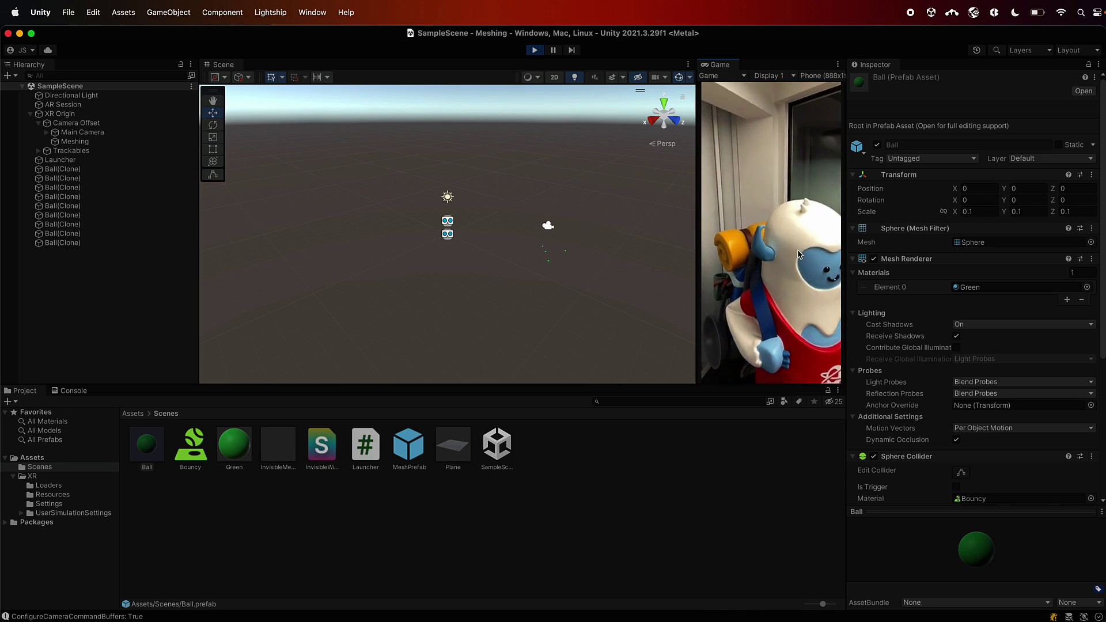
click(797, 250)
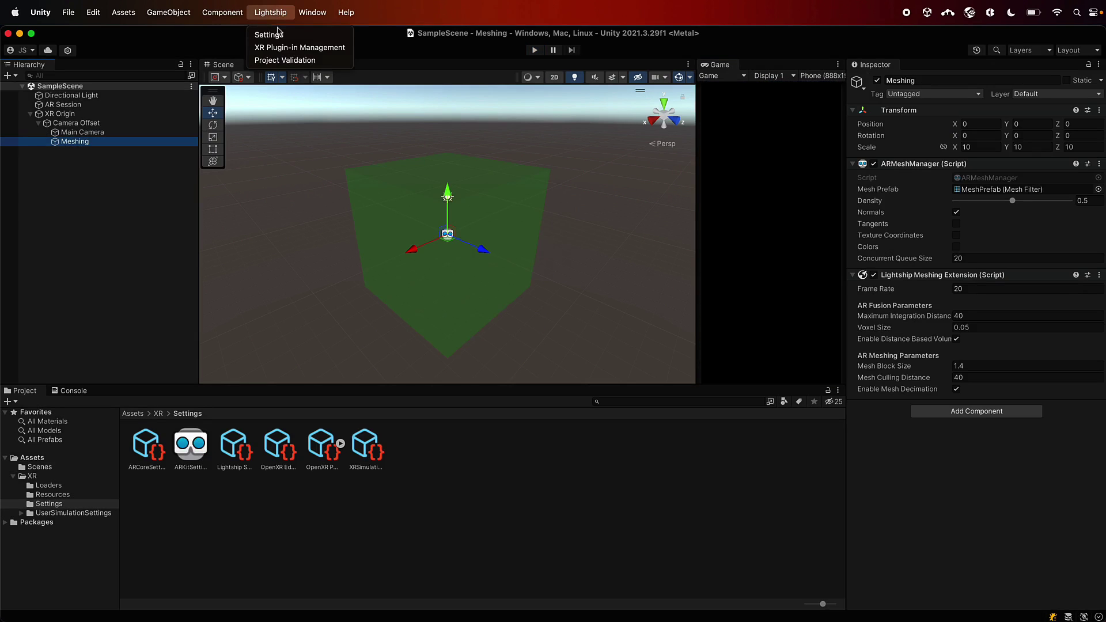
Step: Disable Prefer LiDAR if Available for Depth in the Lightship Settings
click(278, 36)
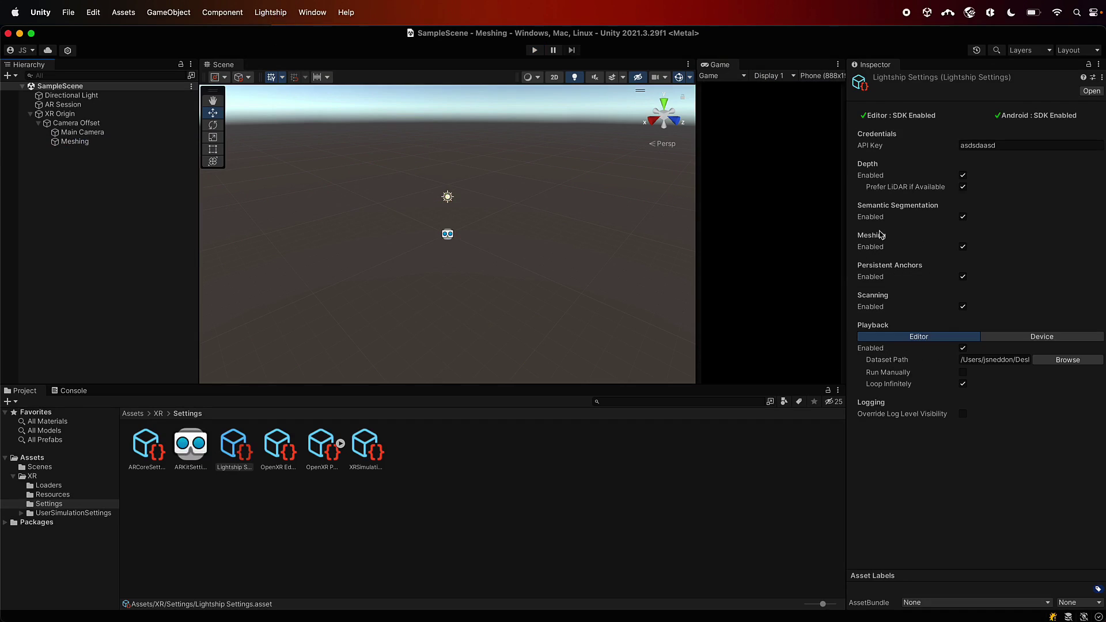
click(963, 186)
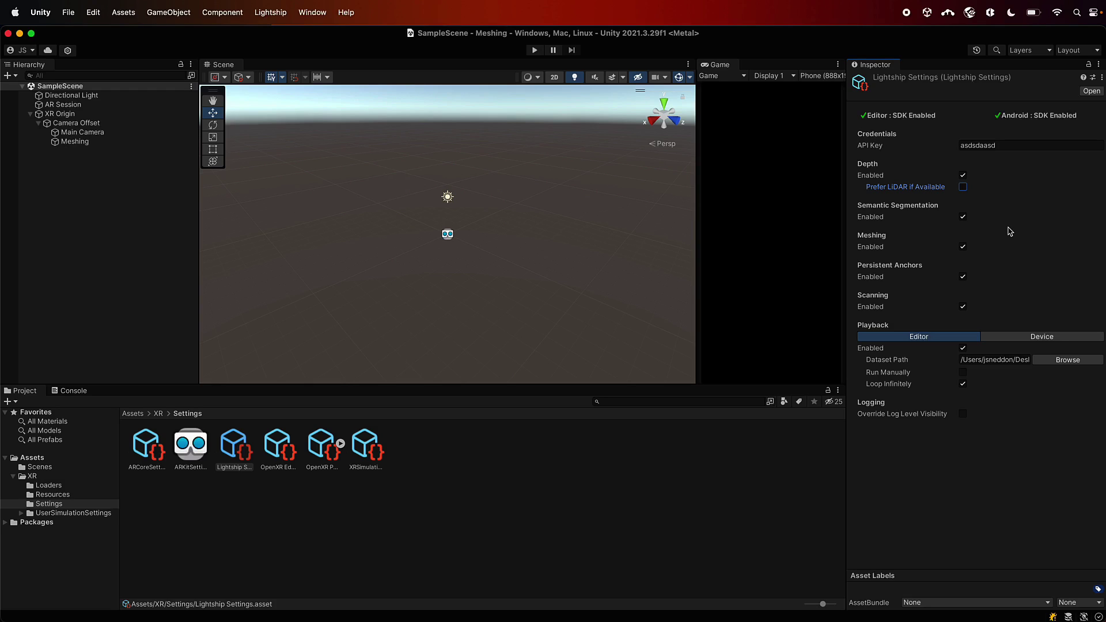